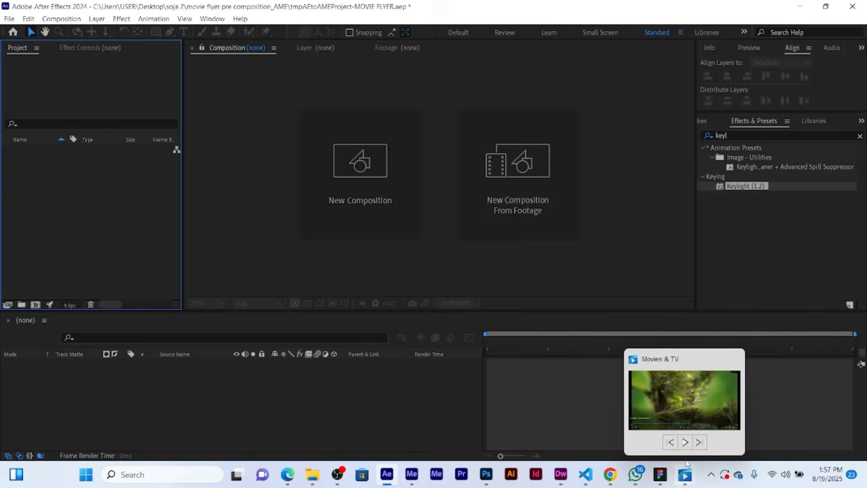
# Switch to Movies & TV and play the jungle sojaaaa.psd video from the beginning to preview the finished animation.
pyautogui.click(685, 410)
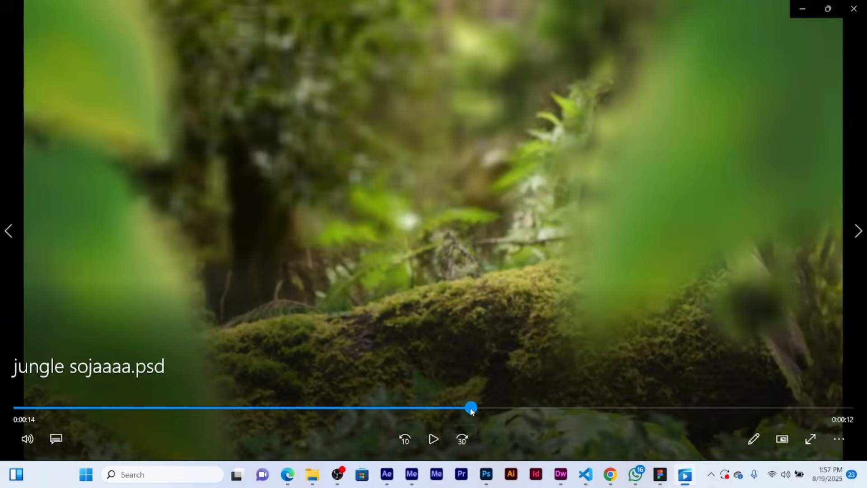
pyautogui.moveTo(471, 408); pyautogui.dragTo(18, 411)
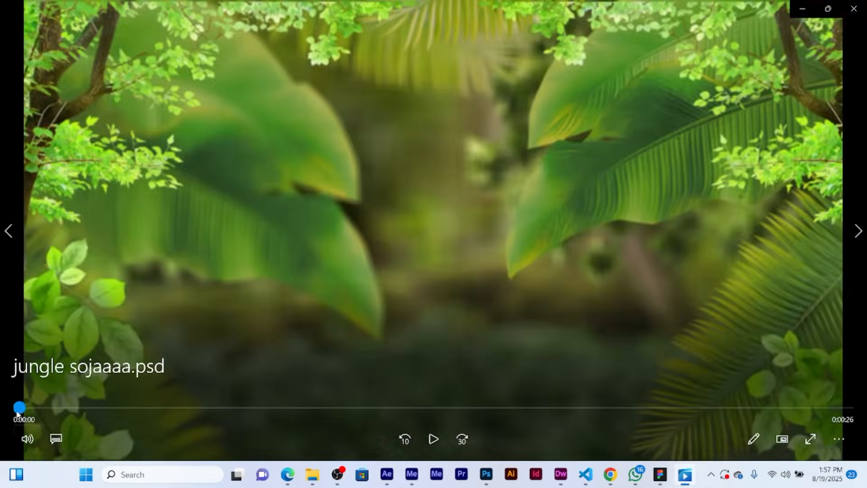
pyautogui.click(433, 438)
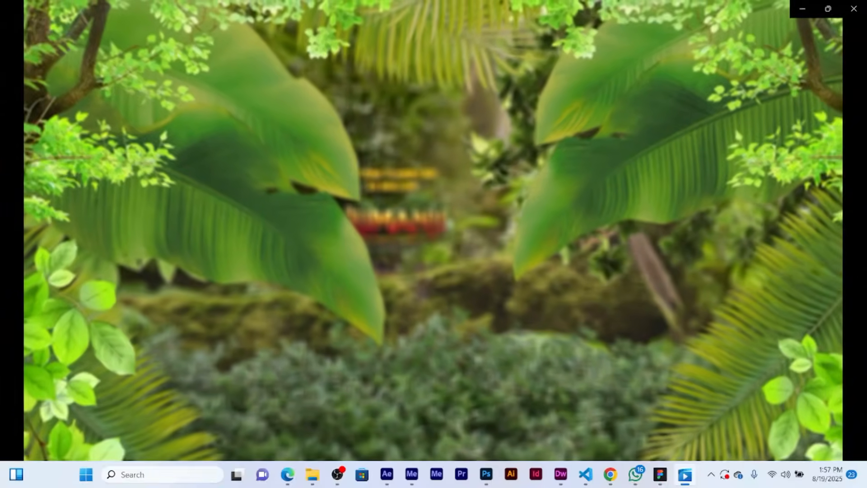
# Switch to Photoshop and hide the jungle soja.psd layers one by one from ff down to fg to examine the artwork's layering.
pyautogui.moveTo(509, 337)
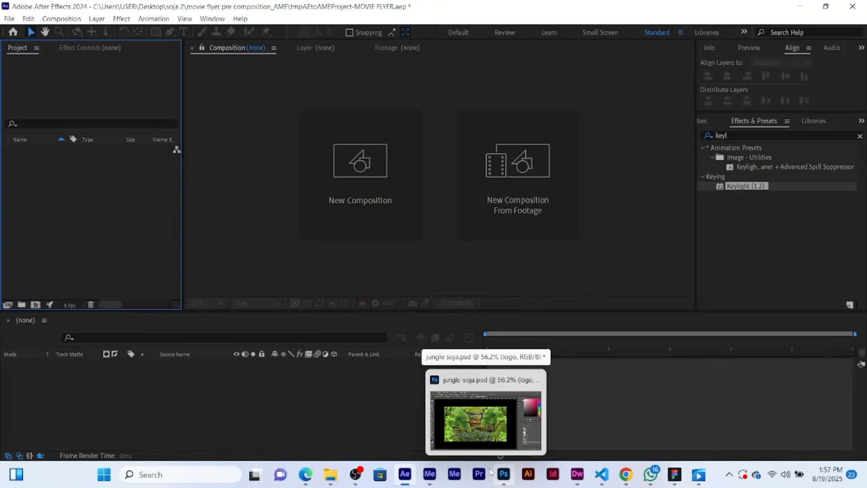
pyautogui.click(501, 429)
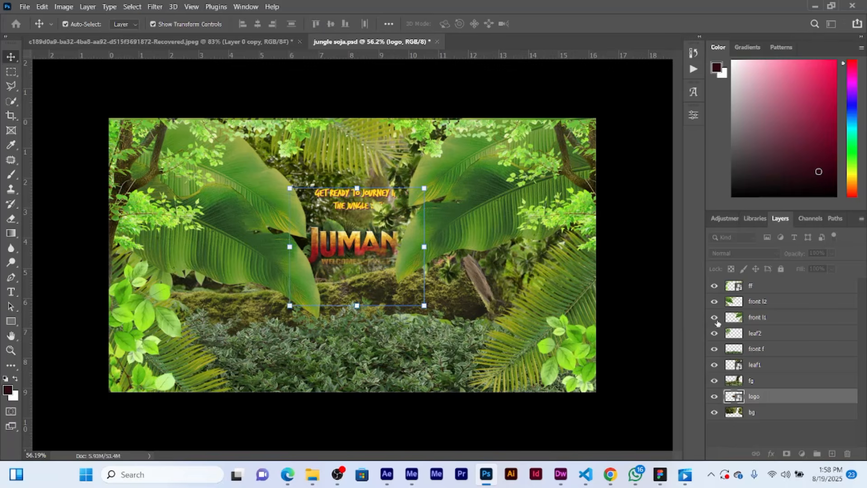
pyautogui.click(714, 286)
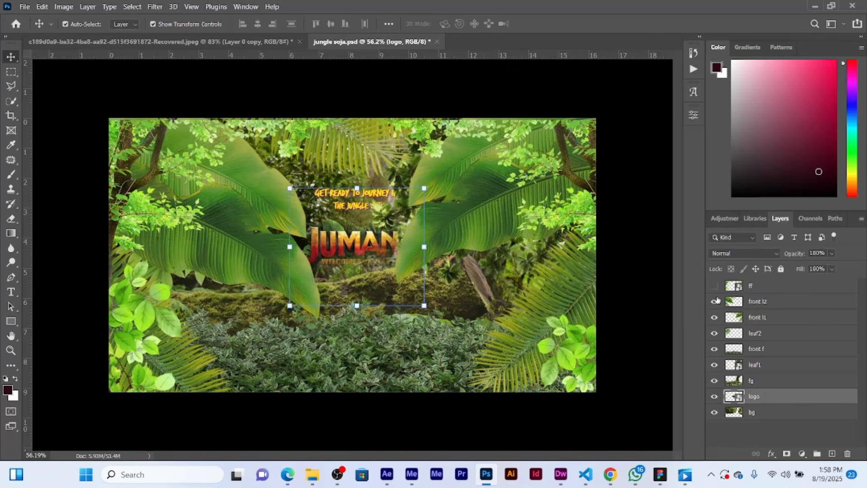
pyautogui.click(714, 301)
pyautogui.click(714, 317)
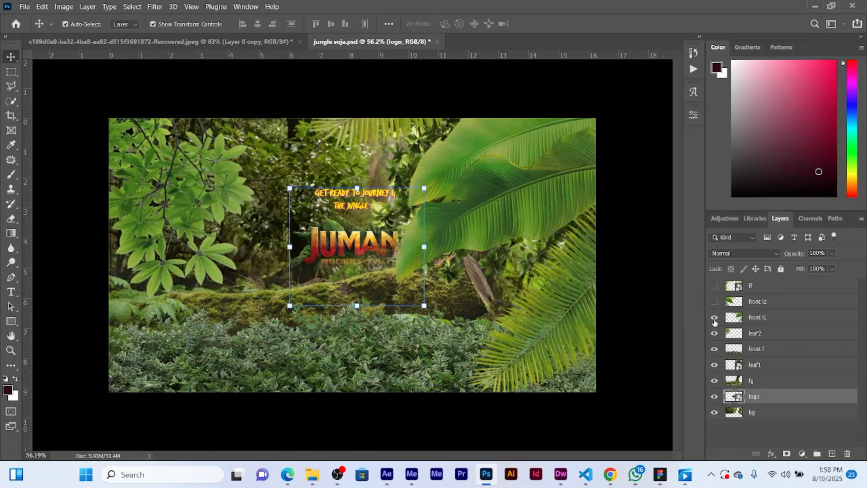
pyautogui.click(714, 319)
pyautogui.click(714, 334)
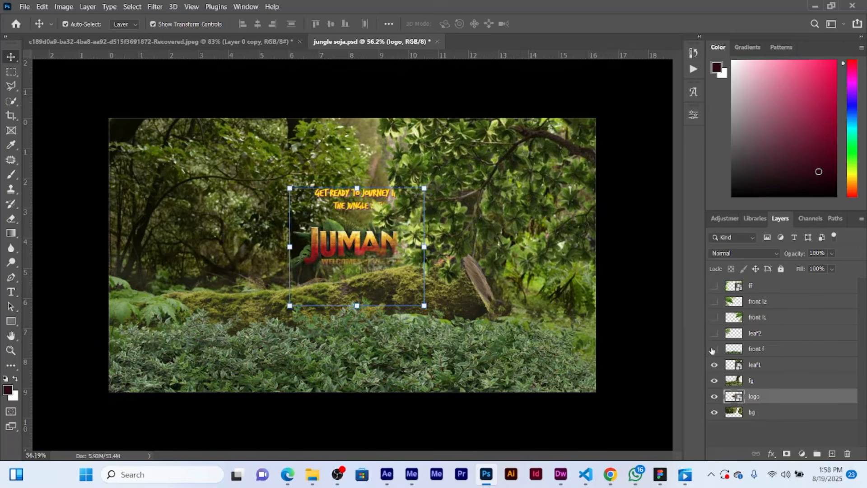
pyautogui.click(714, 348)
pyautogui.click(714, 364)
pyautogui.click(714, 382)
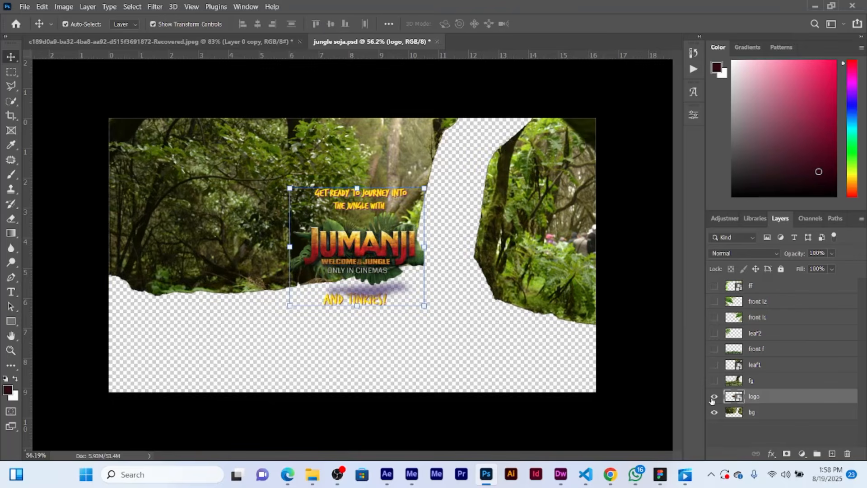
# Toggle the logo layer off and on, and show the hidden layers again from fg up to ff.
pyautogui.click(714, 396)
pyautogui.click(714, 397)
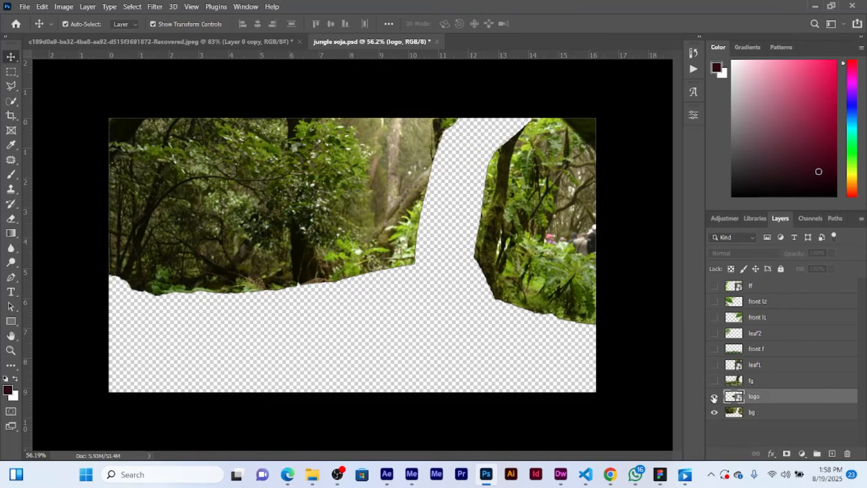
pyautogui.click(714, 381)
pyautogui.click(714, 365)
pyautogui.click(714, 348)
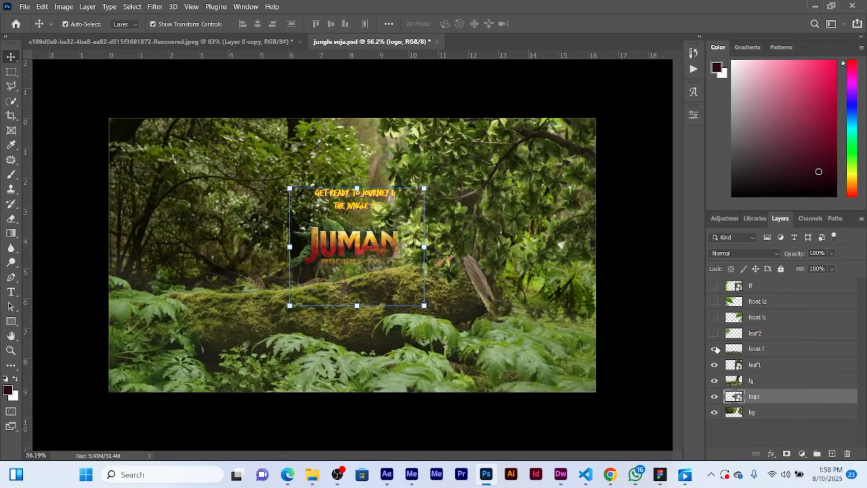
pyautogui.click(714, 333)
pyautogui.click(714, 317)
pyautogui.click(714, 301)
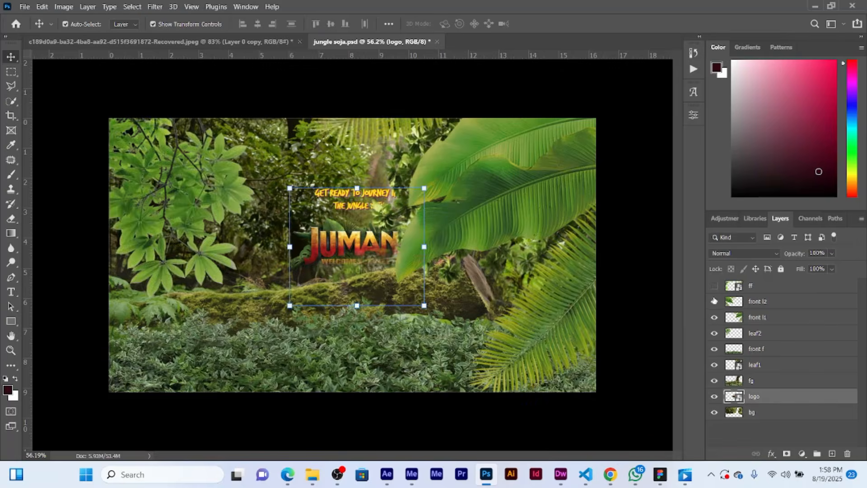
pyautogui.click(713, 286)
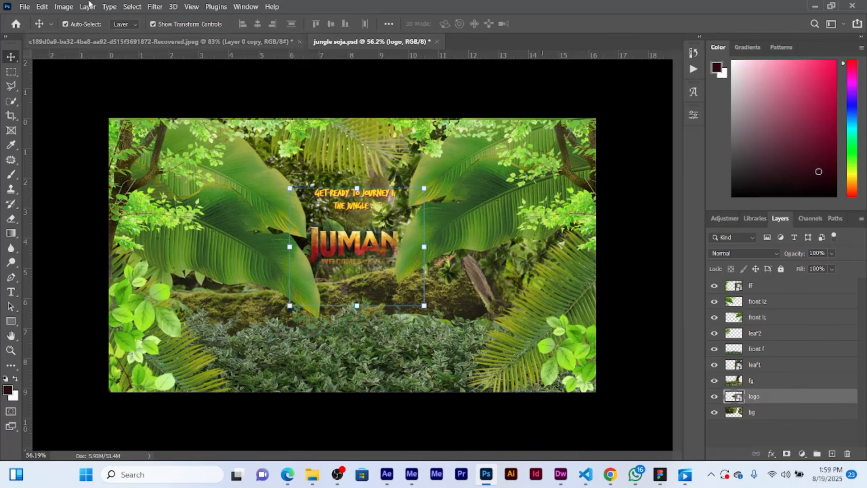
pyautogui.click(25, 6)
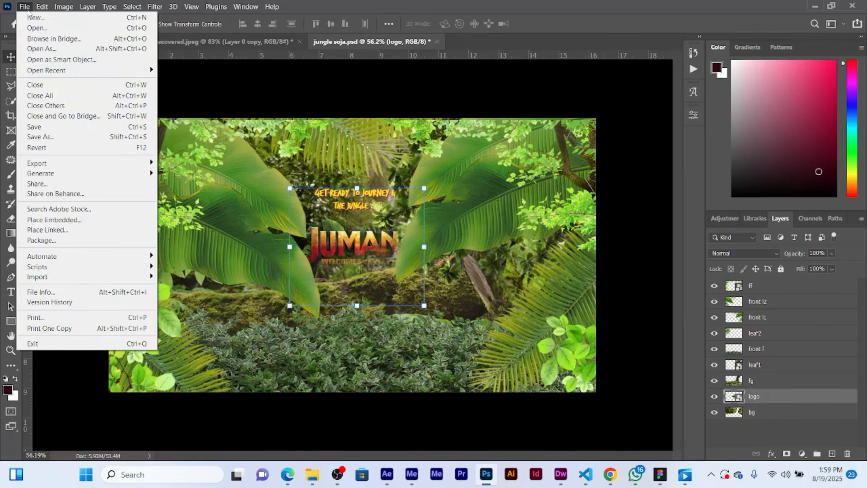
pyautogui.click(75, 137)
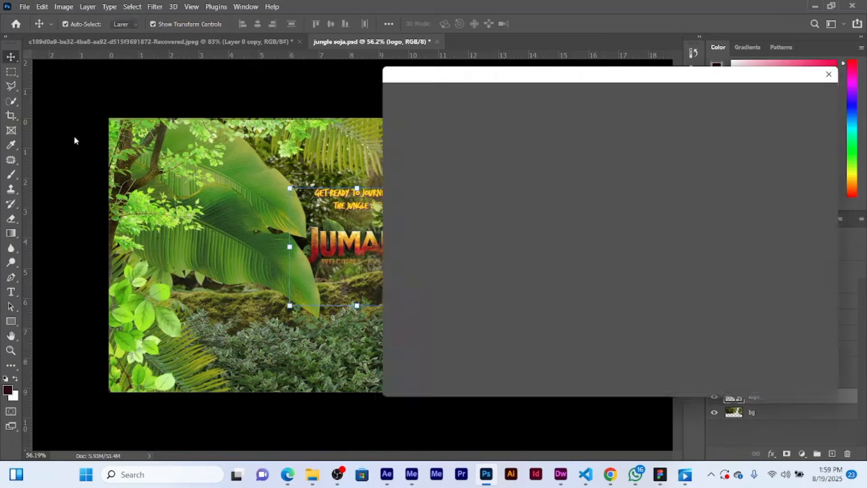
pyautogui.click(681, 345)
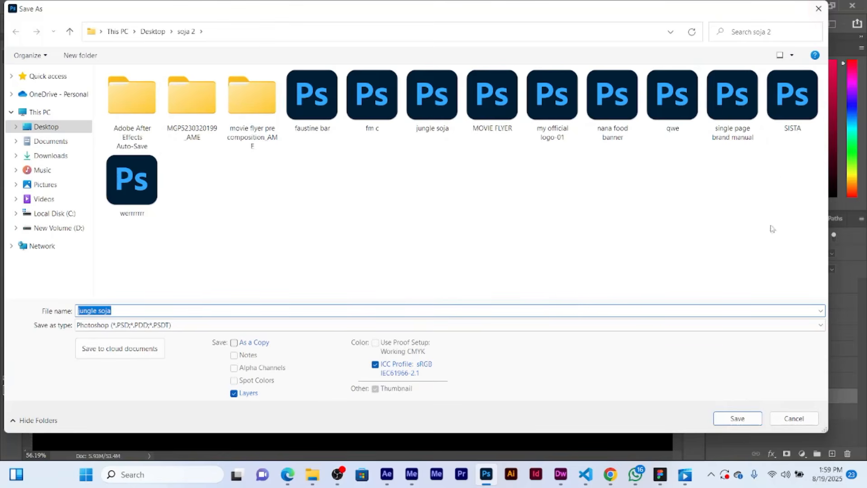
pyautogui.click(818, 9)
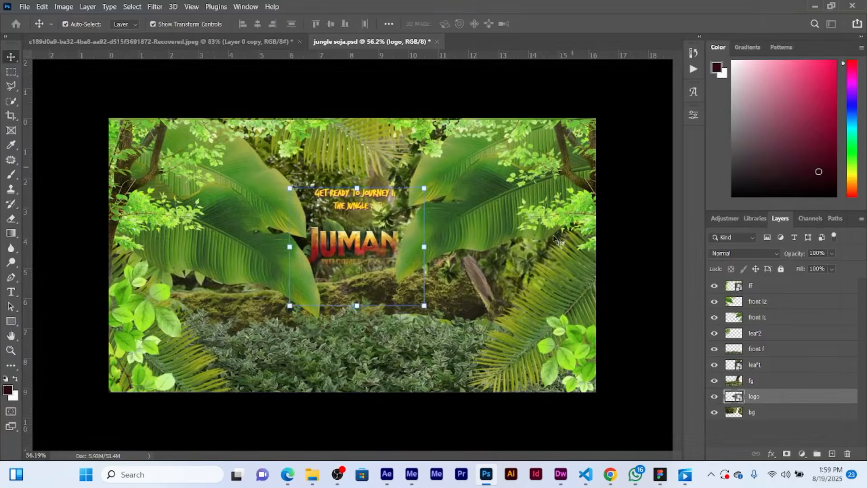
# Switch to After Effects and create a 1920x1080 composition named Comp 1 at 30 fps, 30 seconds long, with a deep green background.
pyautogui.moveTo(387, 474)
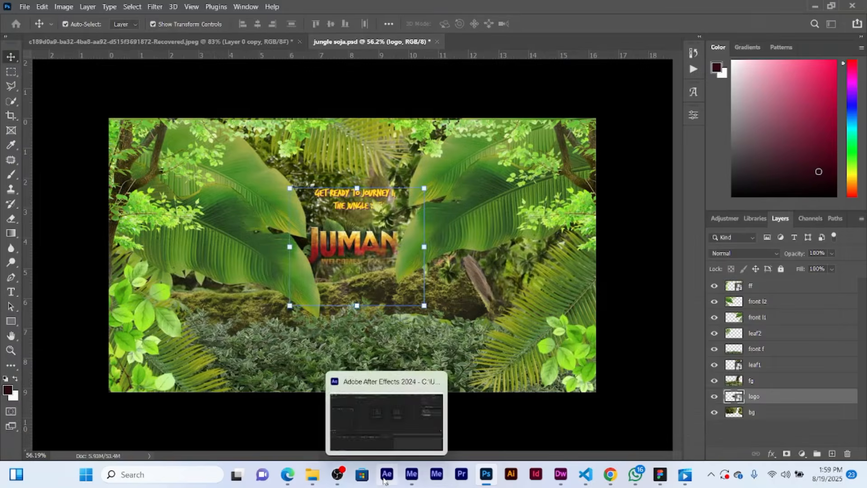
pyautogui.click(374, 414)
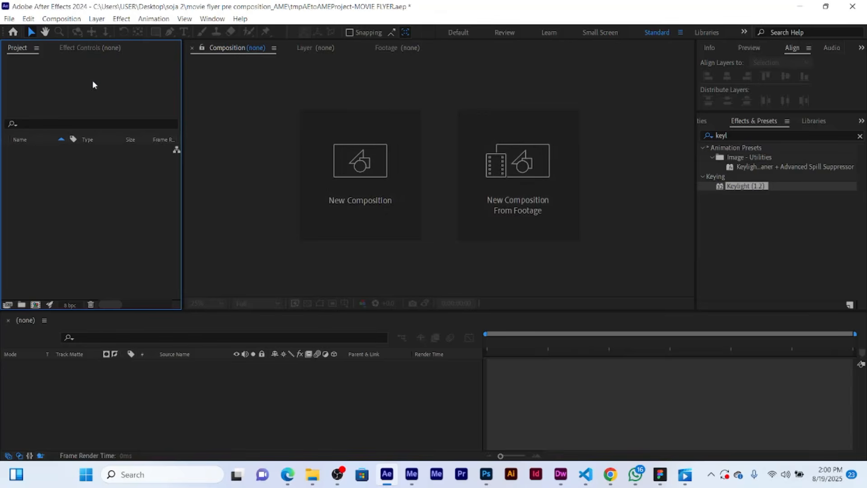
pyautogui.click(65, 23)
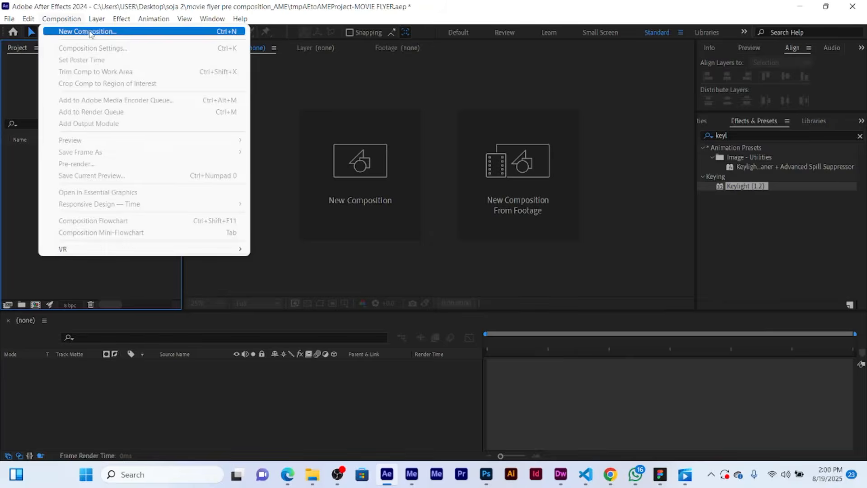
pyautogui.click(88, 31)
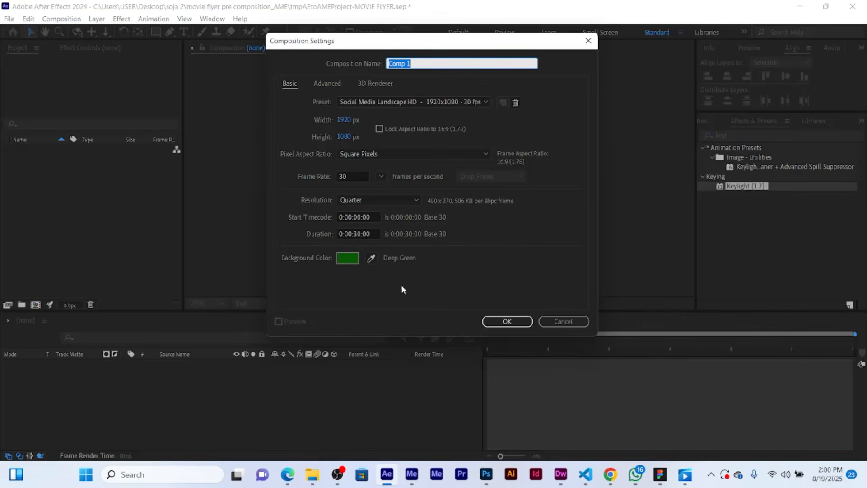
pyautogui.click(348, 259)
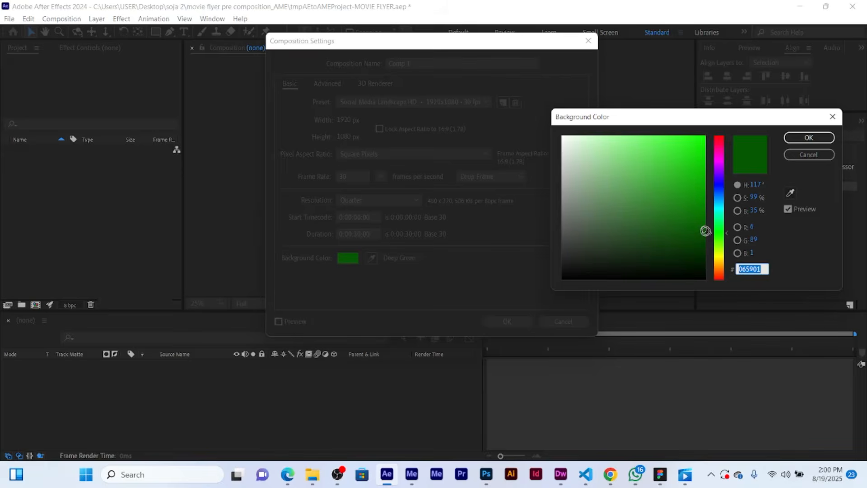
pyautogui.click(809, 138)
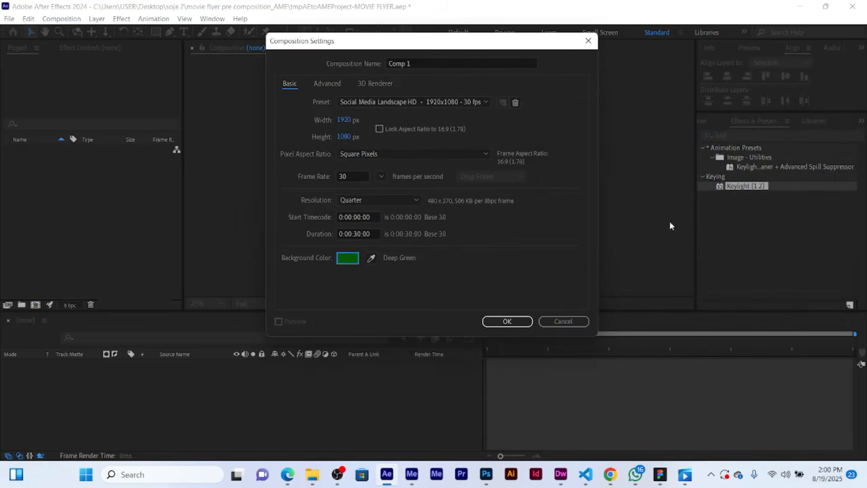
pyautogui.click(525, 321)
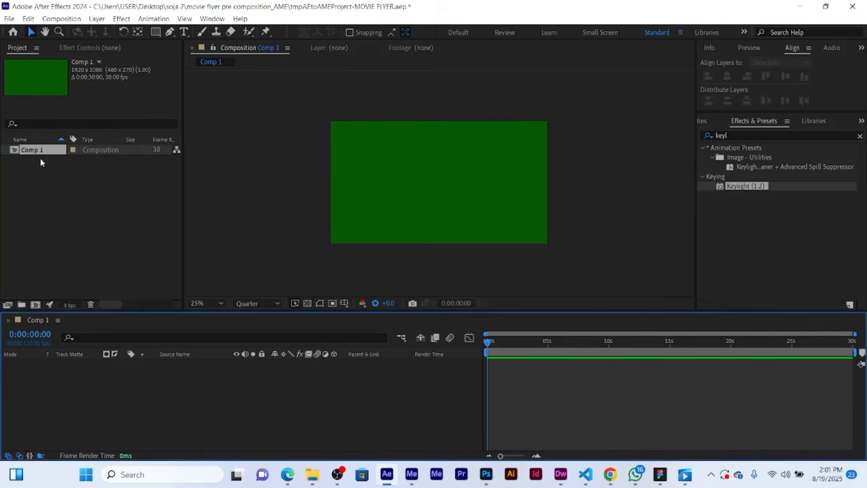
# Import the Photoshop file jungle soja from the soja 2 folder as a composition with editable layer styles.
pyautogui.doubleClick(78, 210)
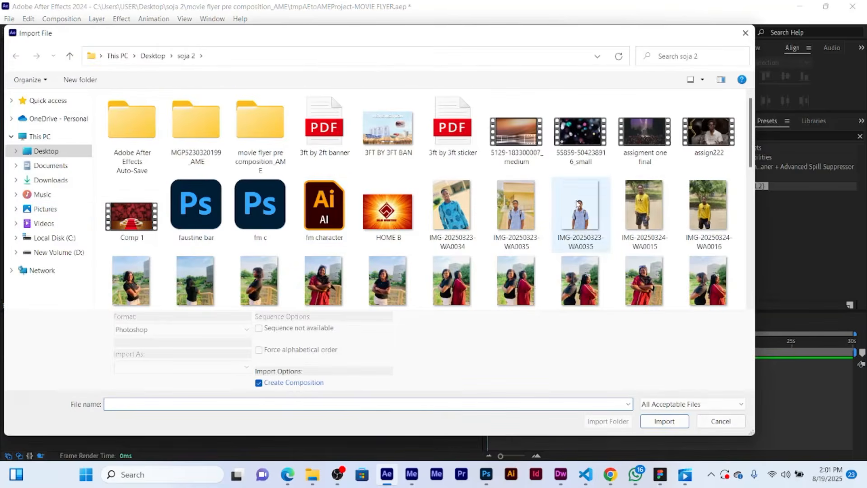
pyautogui.scroll(-3, 577, 204)
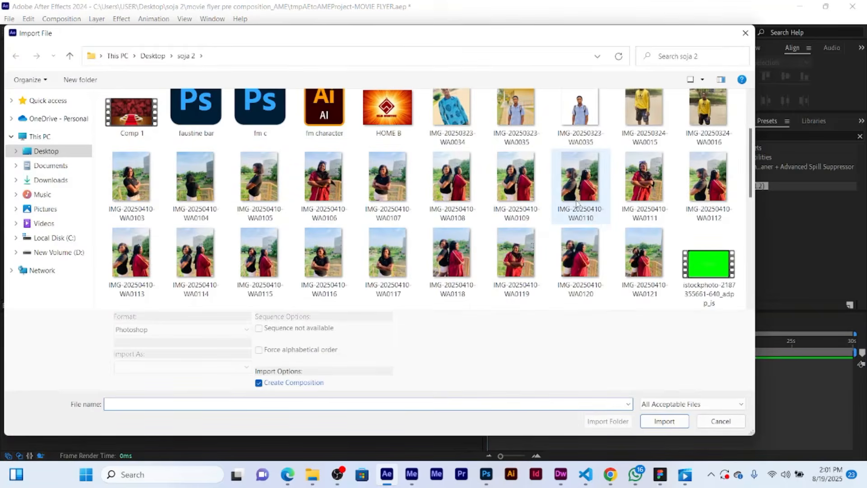
pyautogui.scroll(-3, 576, 203)
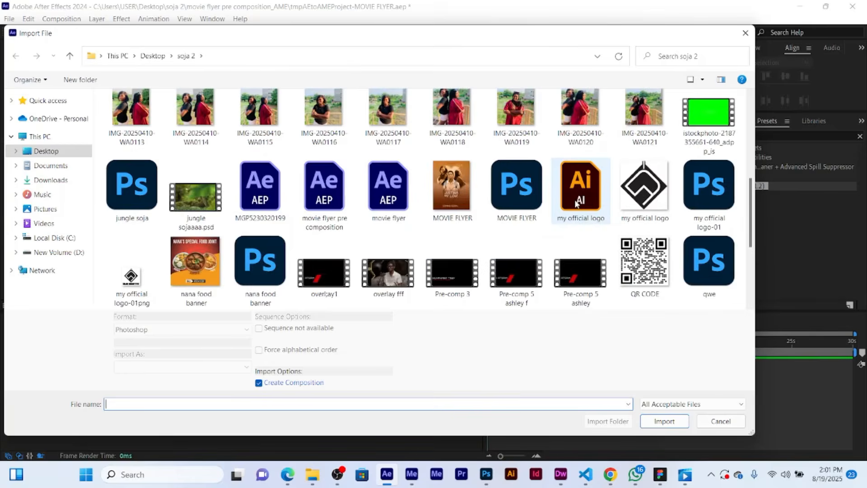
pyautogui.scroll(-4, 577, 203)
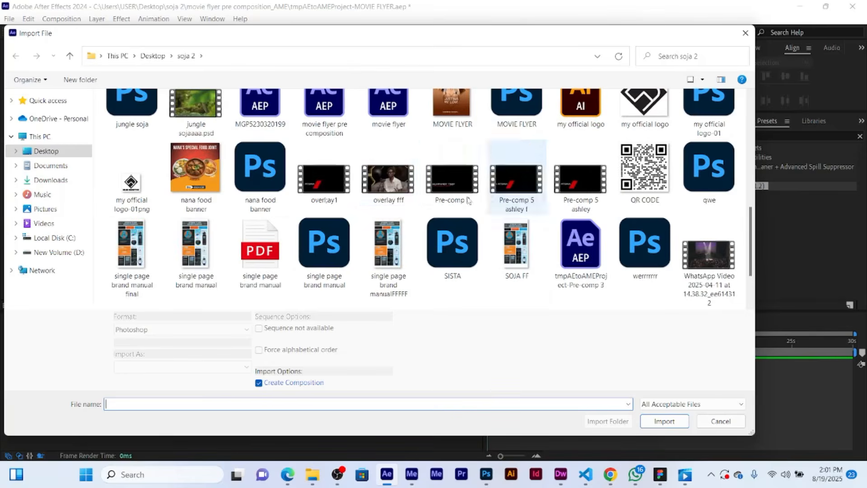
pyautogui.scroll(1, 519, 169)
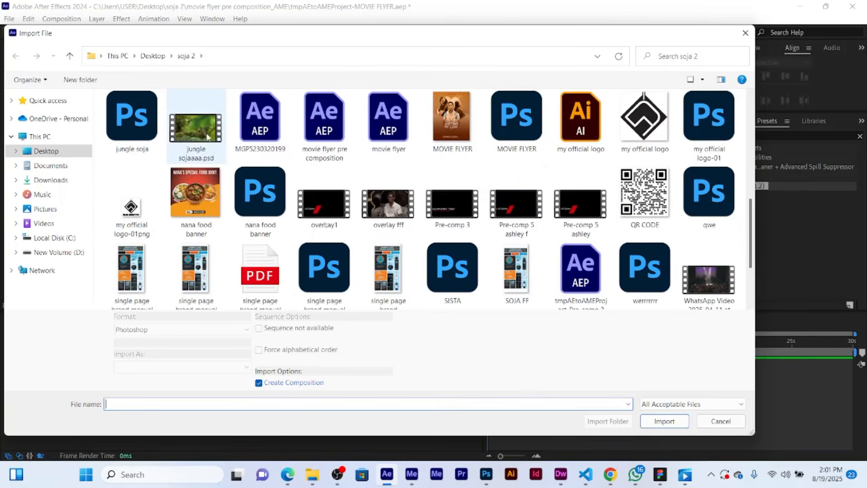
pyautogui.click(140, 126)
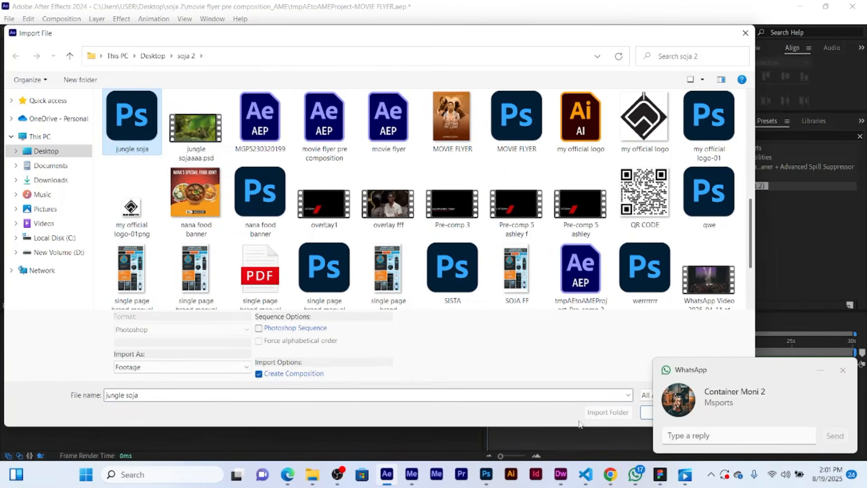
pyautogui.click(843, 373)
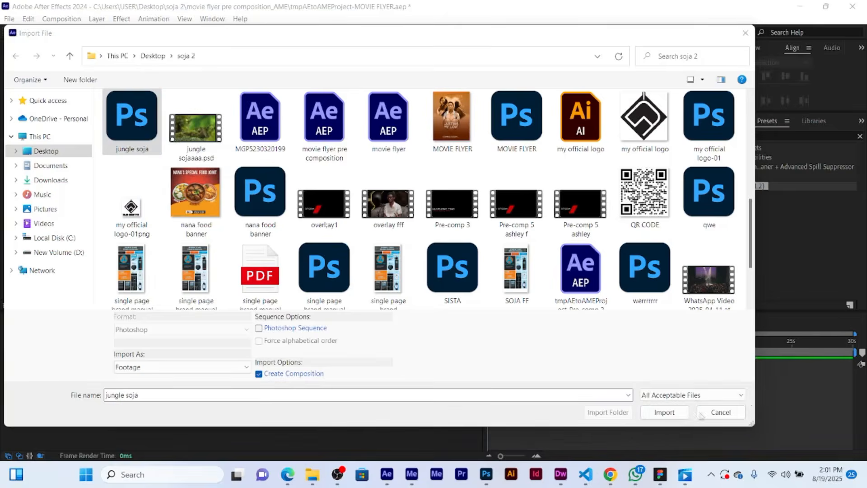
pyautogui.click(843, 355)
pyautogui.click(676, 413)
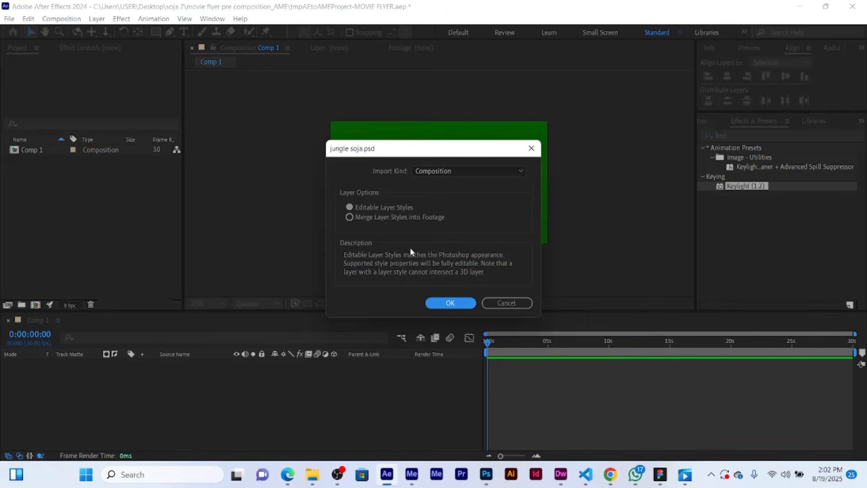
pyautogui.click(441, 307)
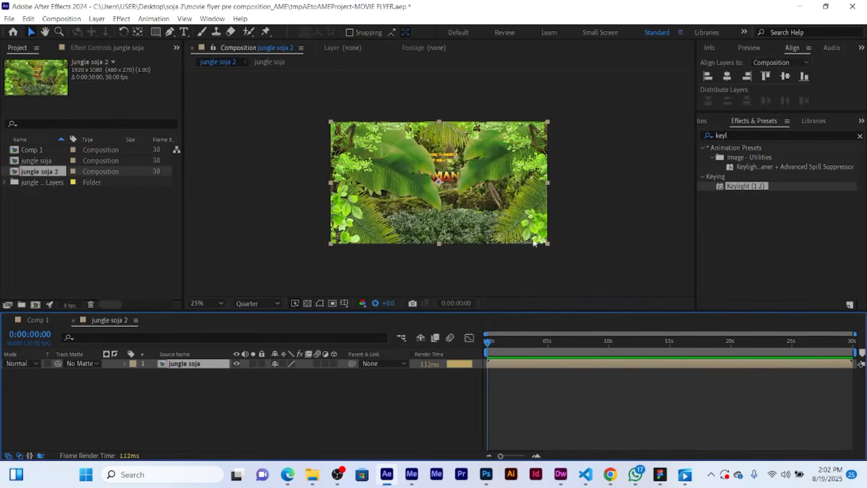
# Open the Comp 1 composition from the project in the timeline.
pyautogui.click(39, 150)
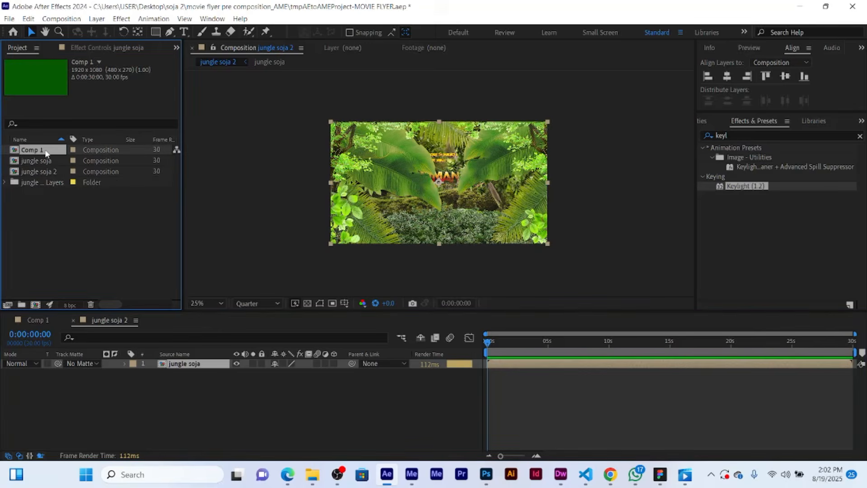
pyautogui.doubleClick(47, 153)
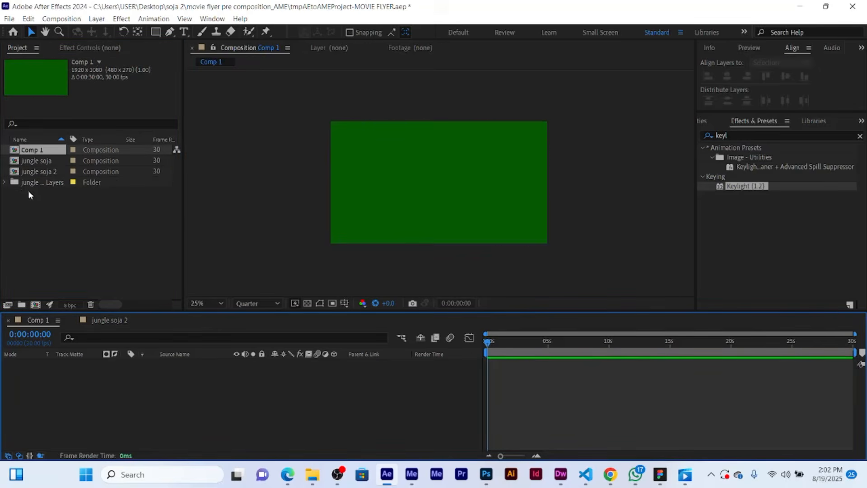
# Add all nine Photoshop layers from the jungle soja Layers folder to Comp 1 and return to the composition view.
pyautogui.click(5, 182)
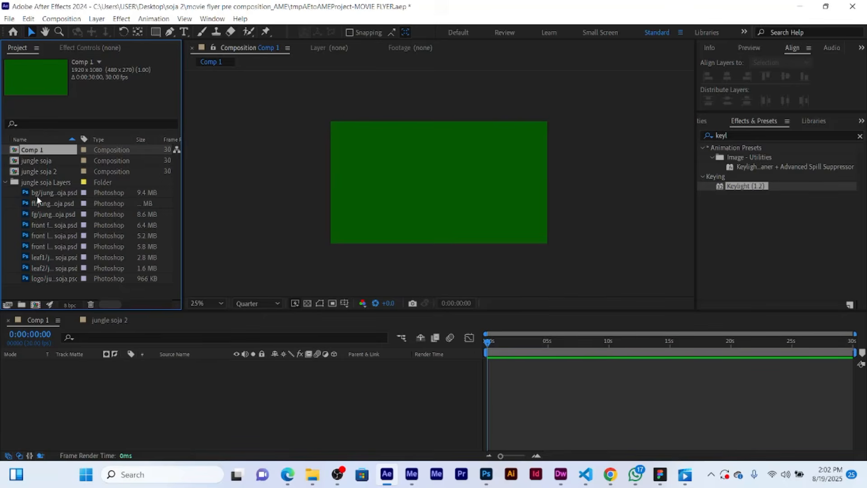
pyautogui.click(56, 279)
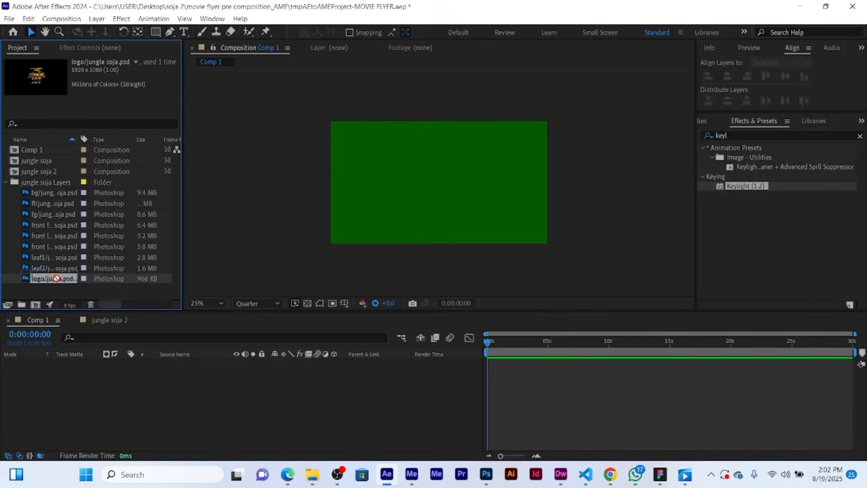
pyautogui.moveTo(18, 186); pyautogui.dragTo(59, 287)
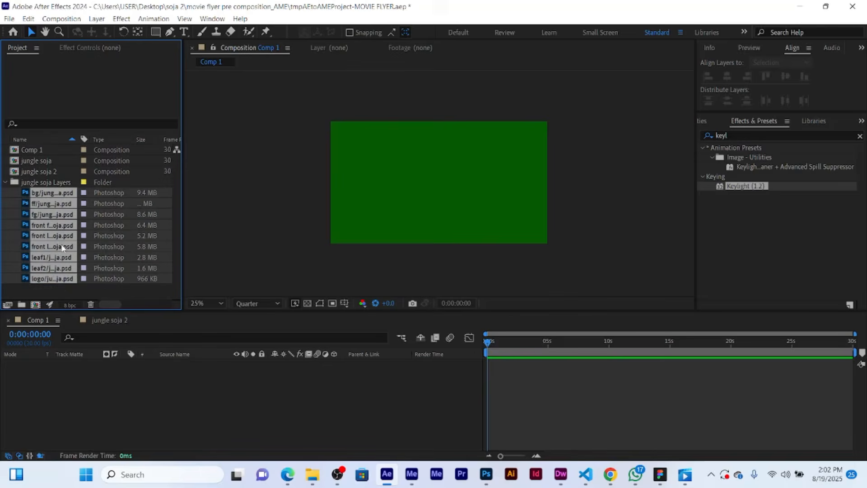
pyautogui.moveTo(63, 247); pyautogui.dragTo(221, 409)
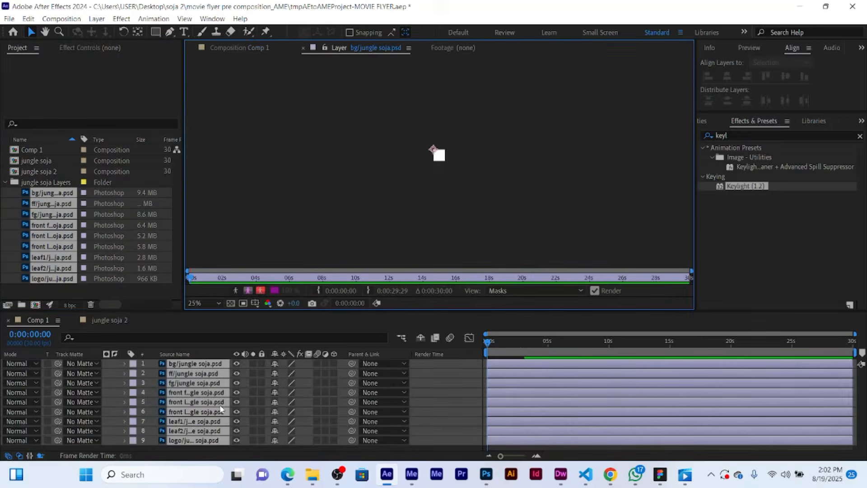
pyautogui.click(236, 53)
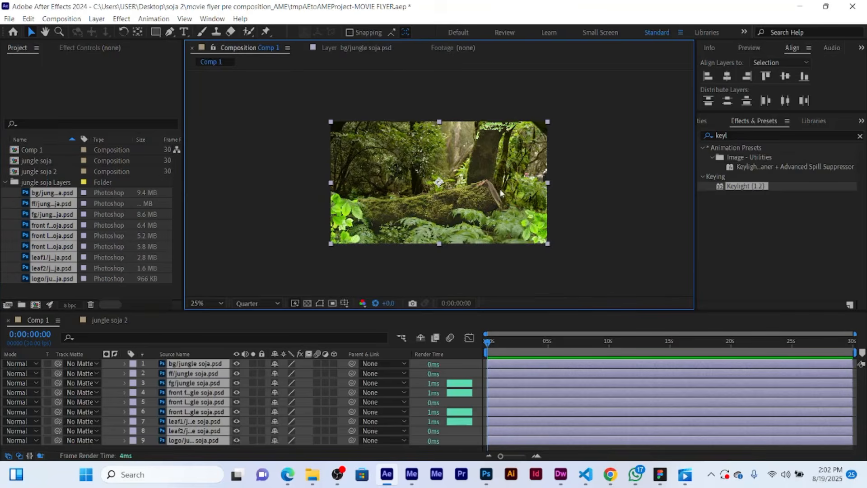
# Move the bg layer to the bottom of the Comp 1 layer stack.
pyautogui.scroll(-2, 500, 194)
pyautogui.scroll(4, 497, 210)
pyautogui.scroll(-2, 498, 211)
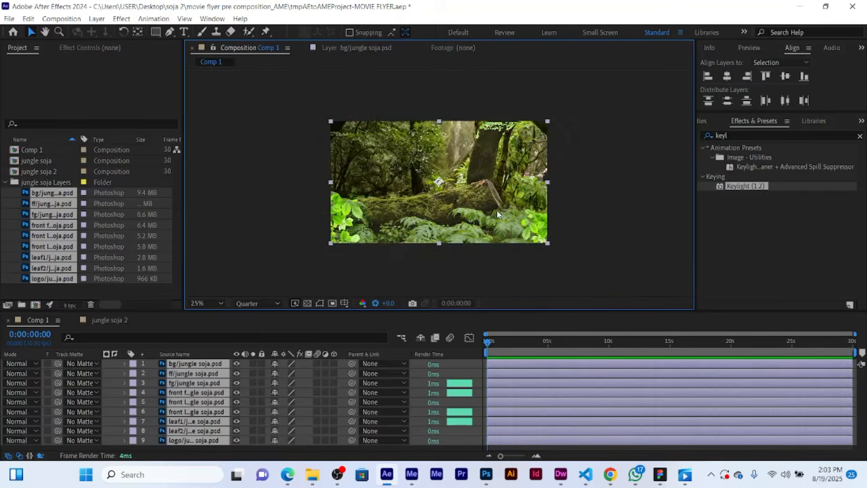
pyautogui.scroll(1, 497, 212)
pyautogui.scroll(-1, 496, 214)
pyautogui.click(242, 245)
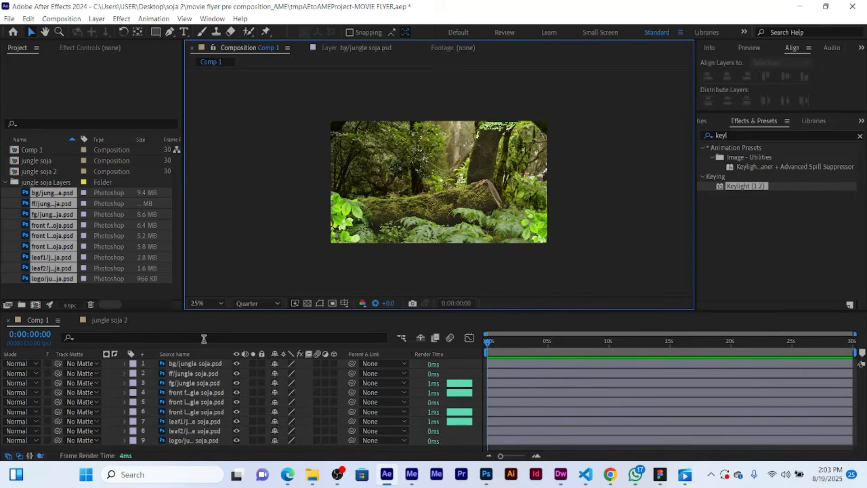
pyautogui.click(200, 363)
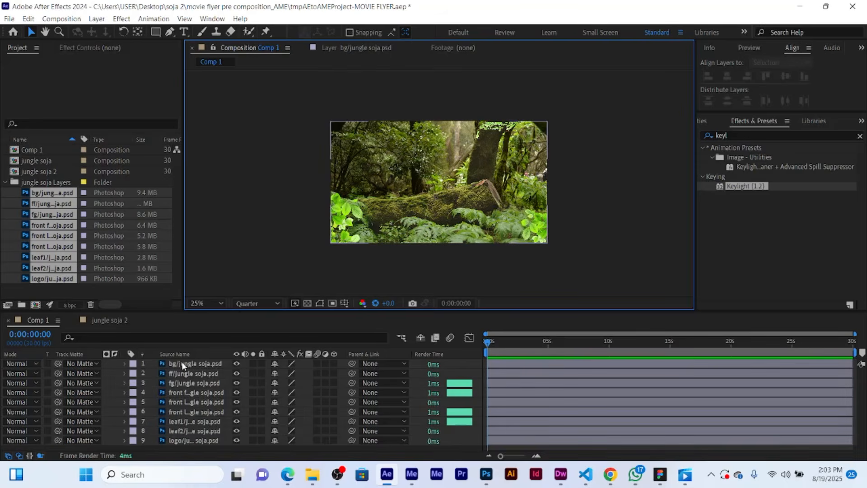
pyautogui.click(191, 364)
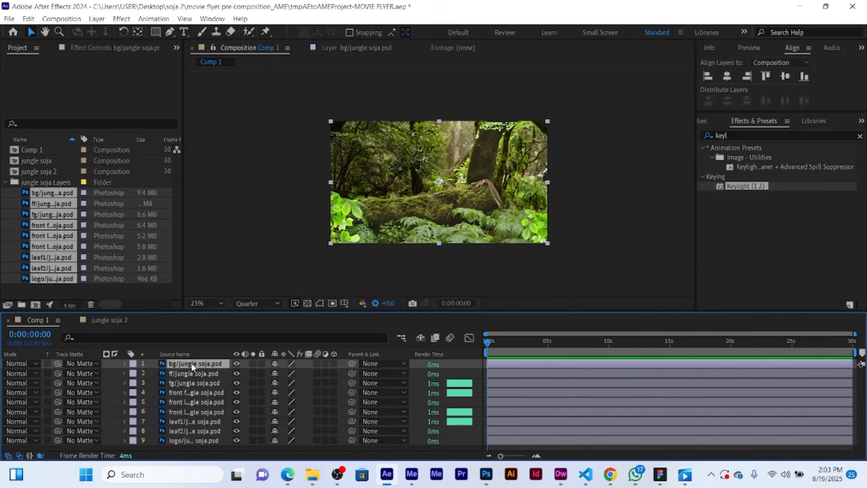
pyautogui.moveTo(191, 366); pyautogui.dragTo(194, 444)
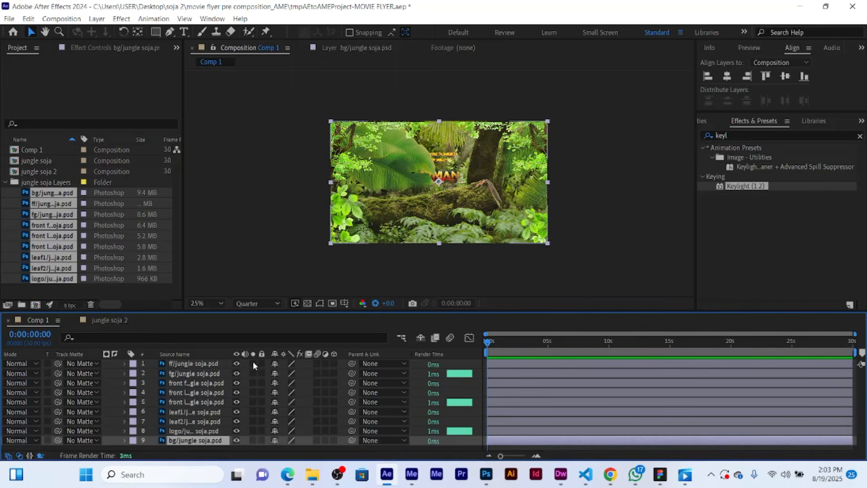
# Check the ff layer in isolation, and move the fg layer directly above the logo layer while it is soloed.
pyautogui.click(254, 364)
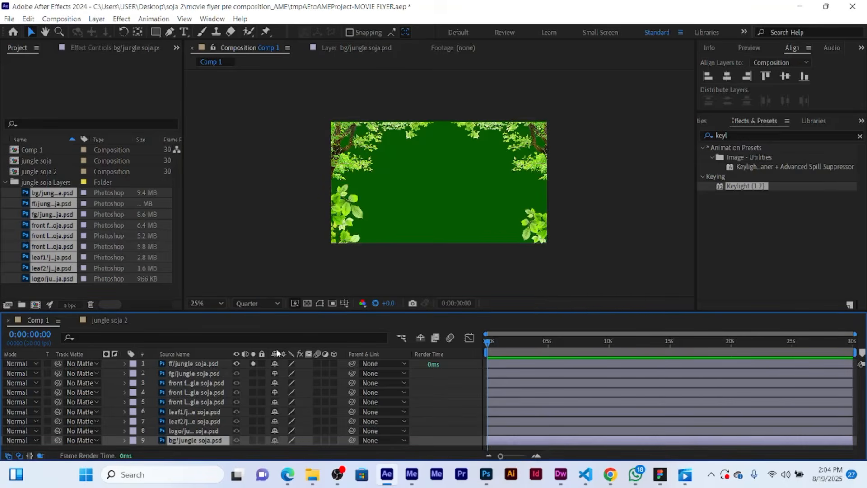
pyautogui.click(253, 364)
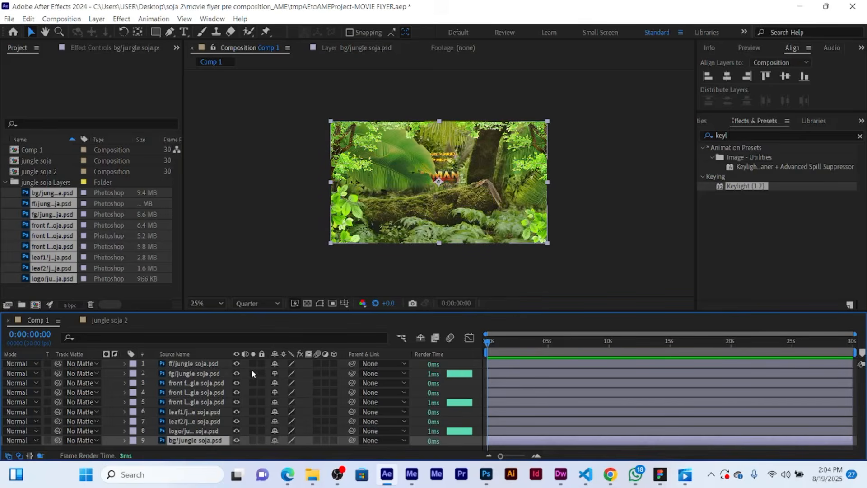
pyautogui.click(253, 373)
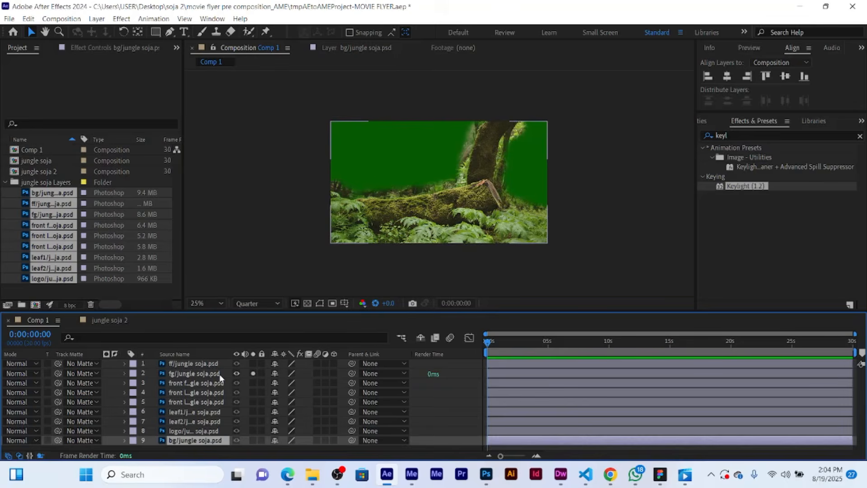
pyautogui.moveTo(220, 378); pyautogui.dragTo(219, 427)
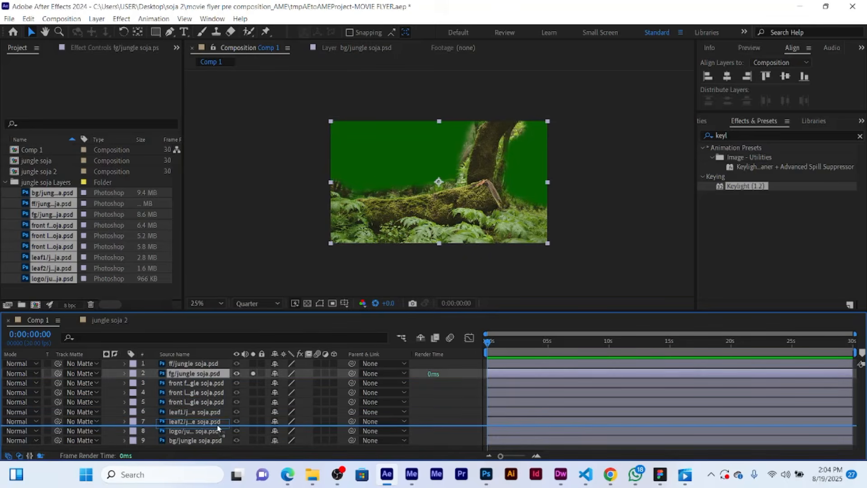
pyautogui.moveTo(217, 427); pyautogui.dragTo(217, 427)
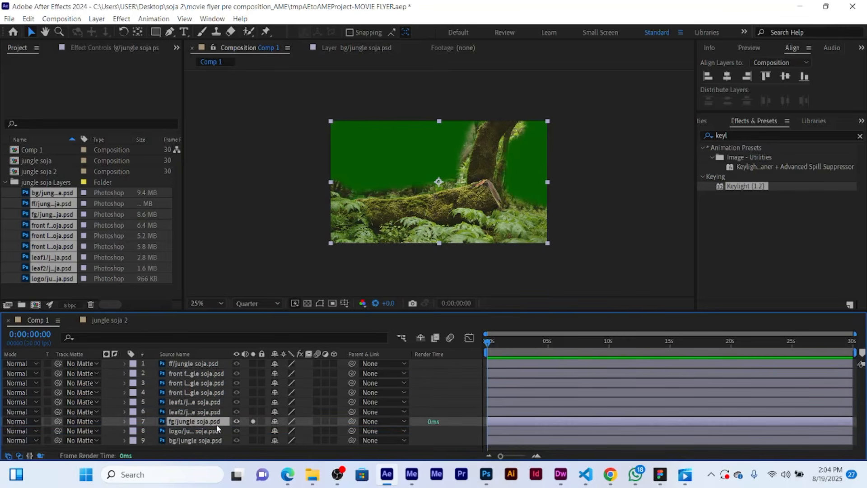
pyautogui.click(253, 421)
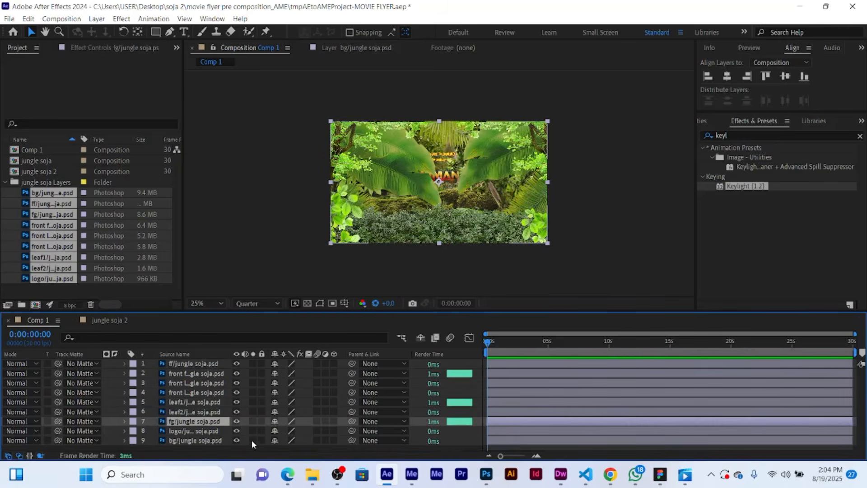
# Solo the bg, logo and fg layers one after another to check how they stack.
pyautogui.click(251, 440)
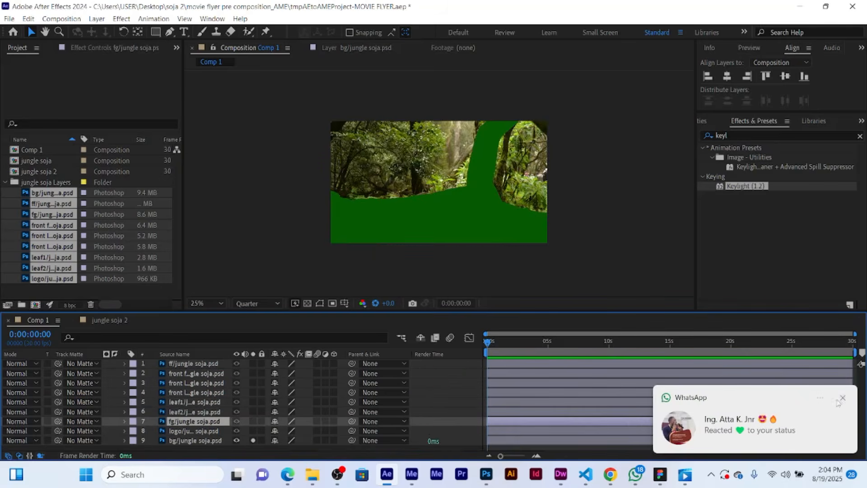
pyautogui.click(843, 397)
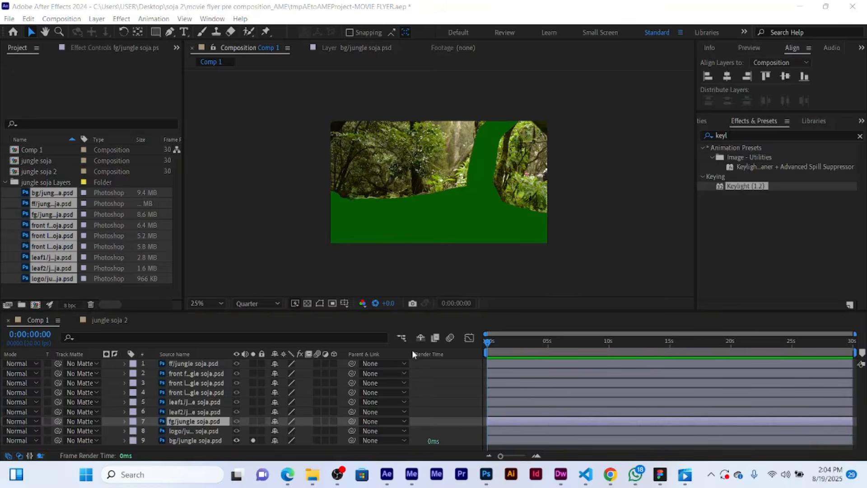
pyautogui.click(253, 430)
pyautogui.click(843, 382)
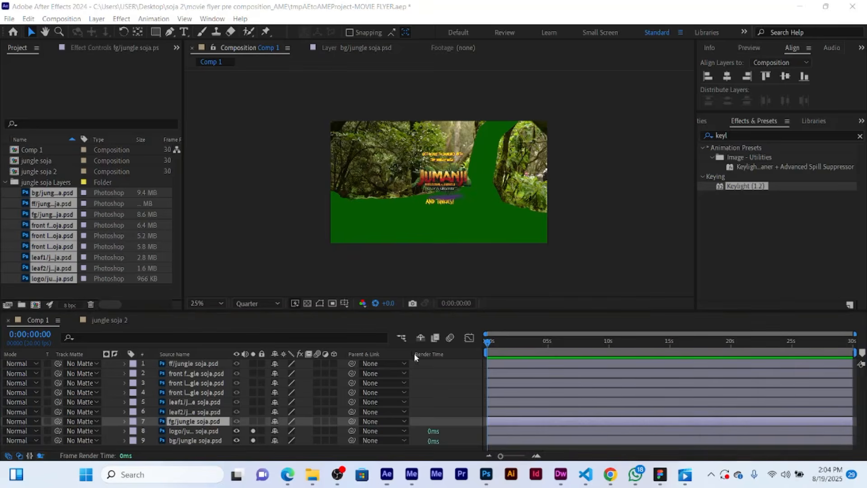
pyautogui.click(253, 421)
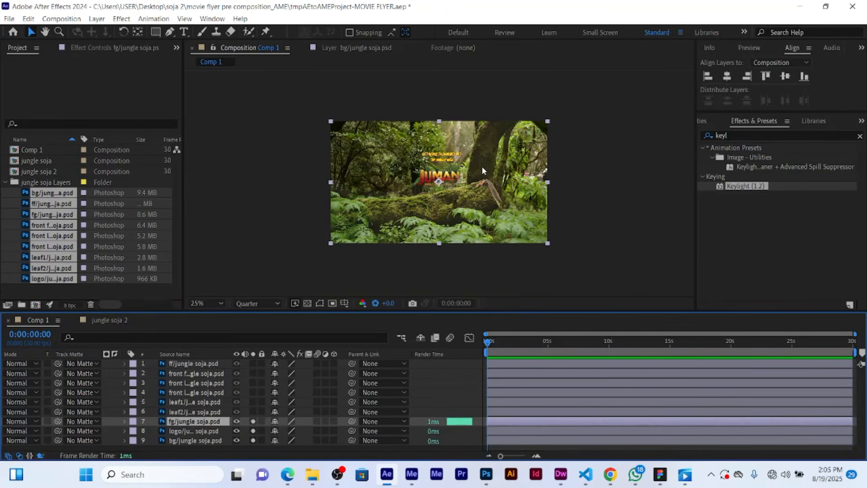
# Add the leaf2, leaf1 and front l2 layers to the soloed layers to examine the scene's build-up.
pyautogui.click(253, 412)
pyautogui.click(253, 420)
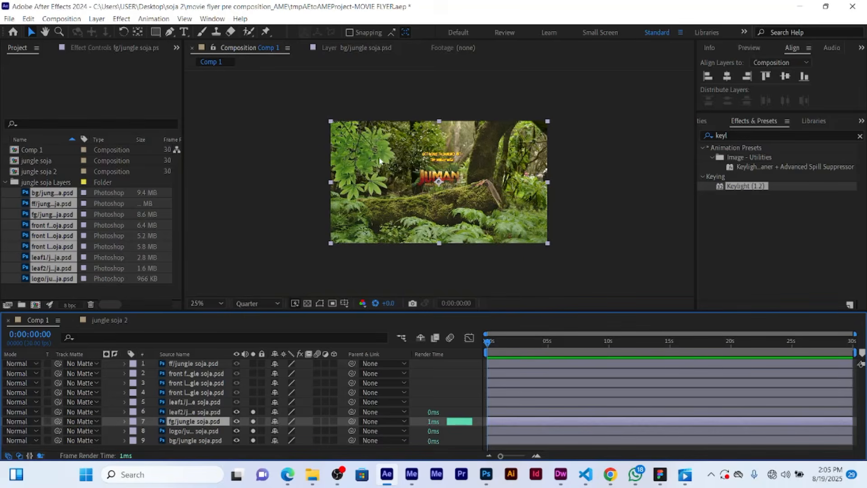
pyautogui.click(253, 402)
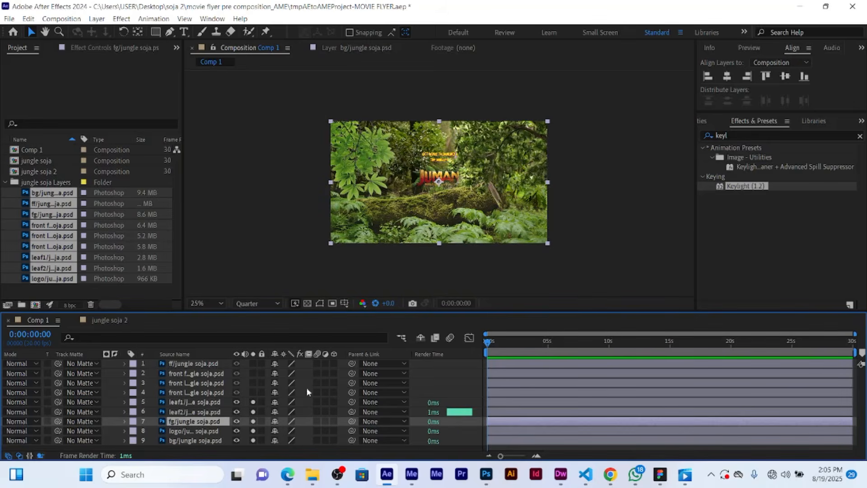
pyautogui.click(252, 391)
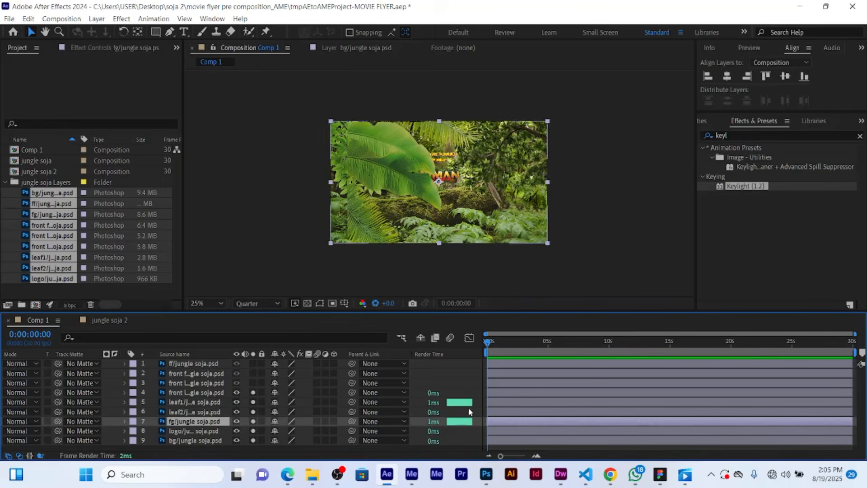
# Shift the front l2 leaf layer to the left in the frame and scale it to 105%.
pyautogui.click(502, 393)
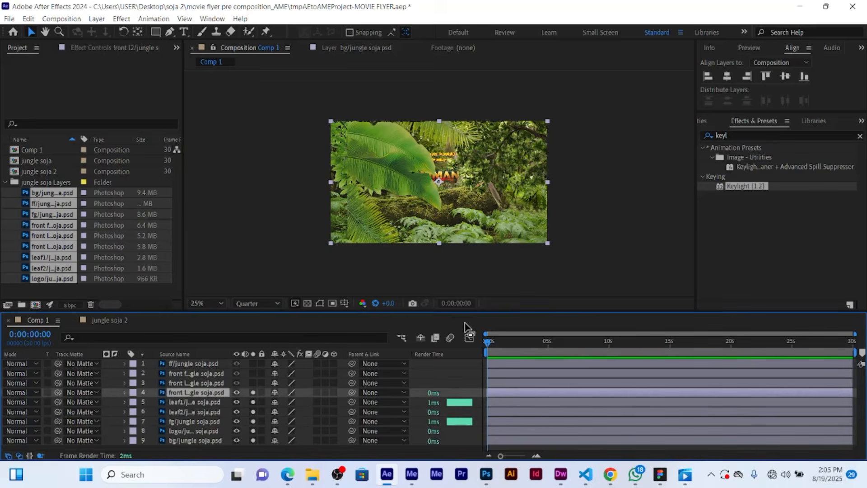
pyautogui.moveTo(410, 170); pyautogui.dragTo(392, 172)
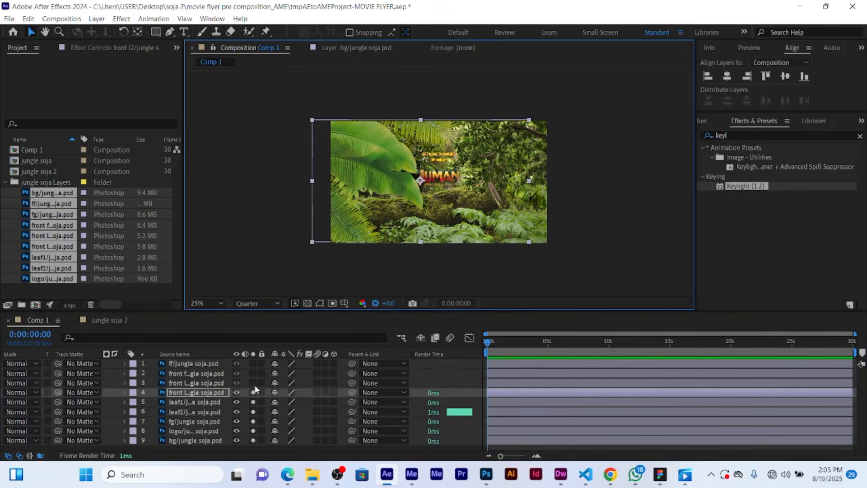
pyautogui.press('s')
pyautogui.moveTo(285, 401); pyautogui.dragTo(288, 401)
pyautogui.moveTo(355, 177); pyautogui.dragTo(361, 179)
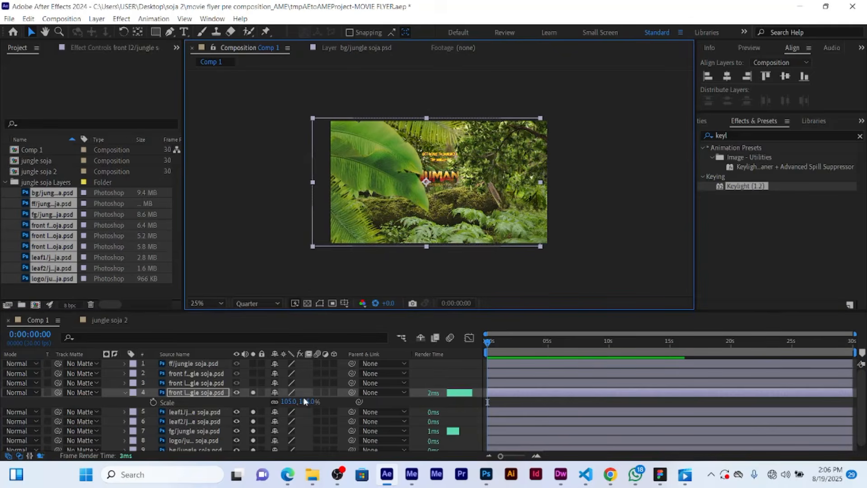
# Solo the right-hand front leaf layer and front f, and move front f below both front leaf layers.
pyautogui.click(254, 383)
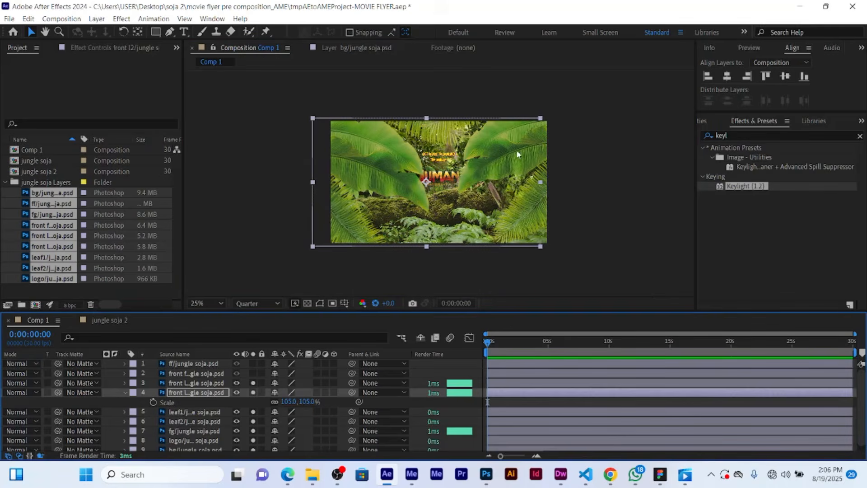
pyautogui.click(253, 374)
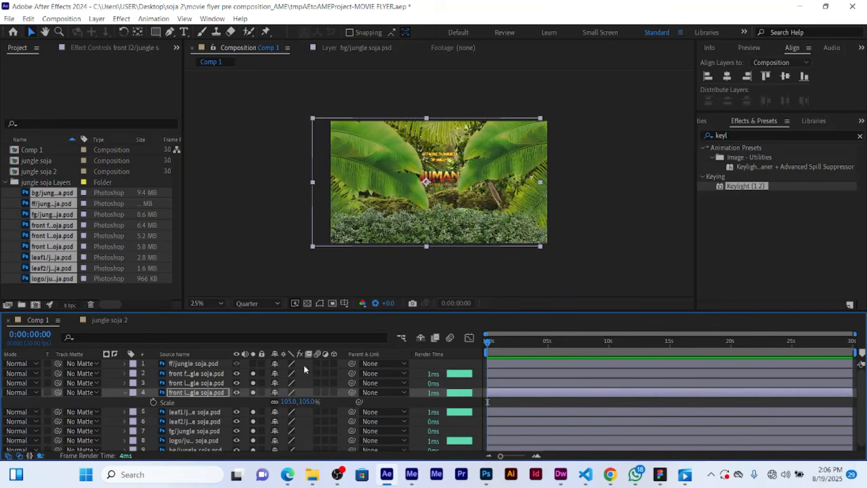
pyautogui.click(503, 376)
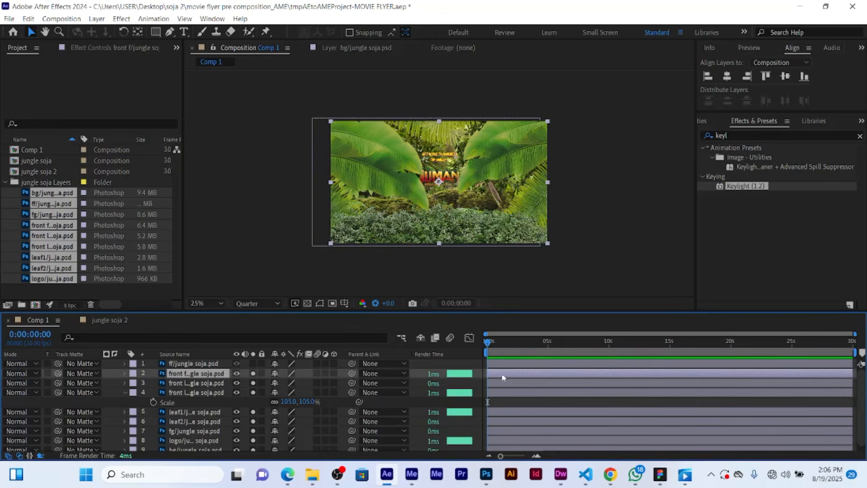
pyautogui.moveTo(203, 375); pyautogui.dragTo(204, 401)
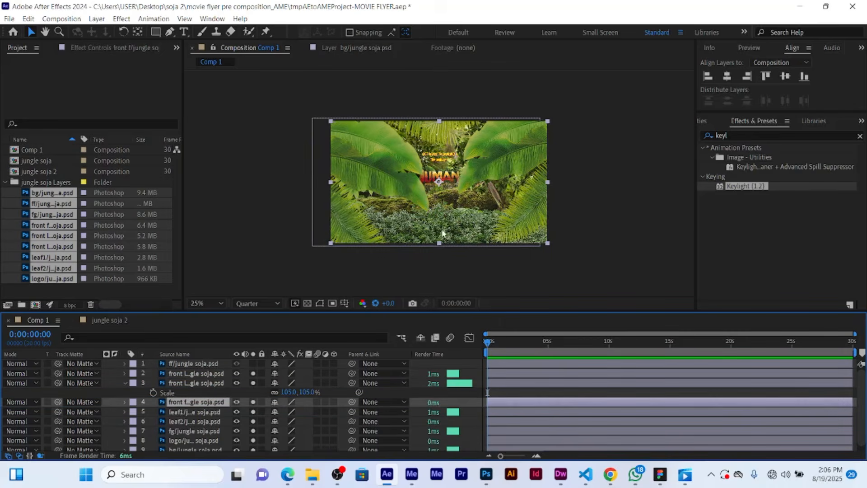
# Solo the ff layer to check the full scene, and turn off solo on every layer from ff down to bg.
pyautogui.click(252, 363)
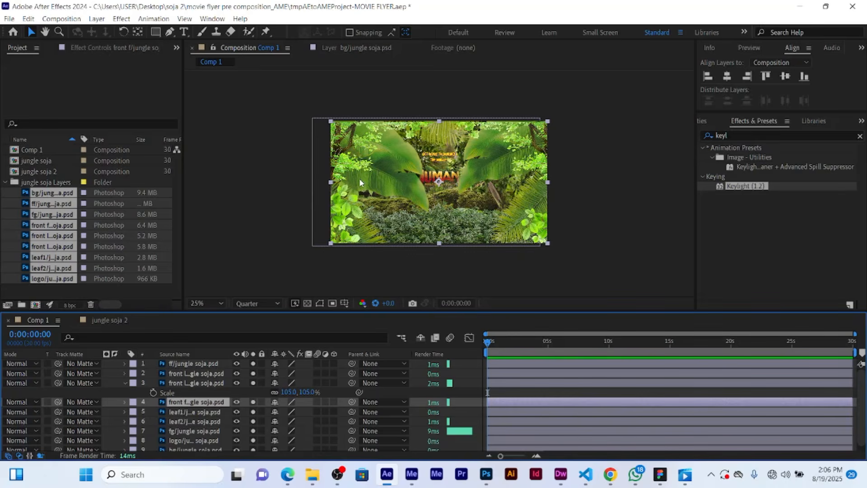
pyautogui.click(253, 364)
pyautogui.click(252, 374)
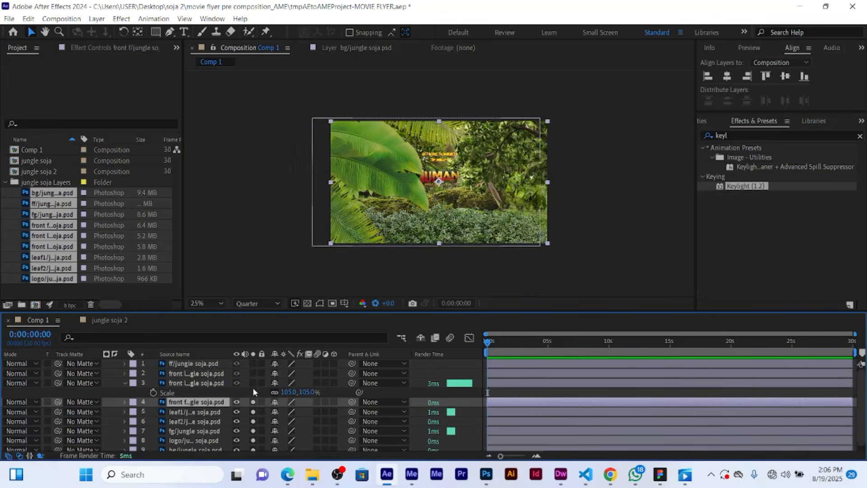
pyautogui.click(253, 384)
pyautogui.click(252, 403)
pyautogui.click(253, 411)
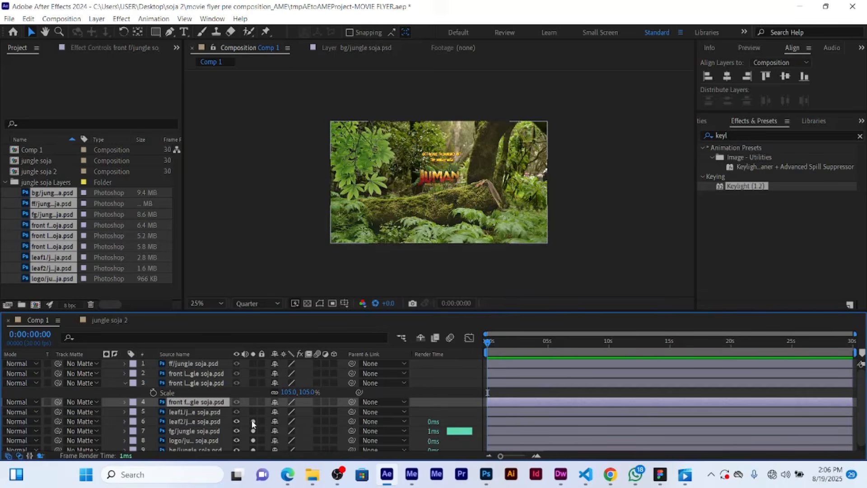
pyautogui.click(253, 421)
pyautogui.click(253, 431)
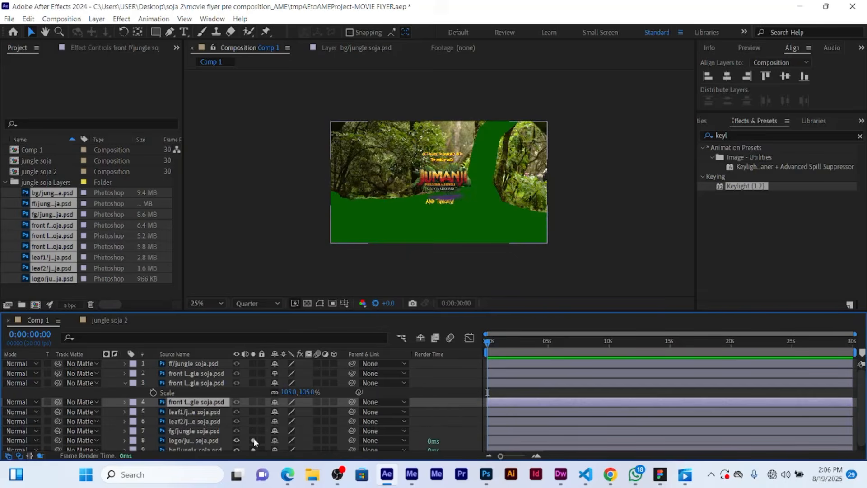
pyautogui.click(253, 440)
pyautogui.scroll(-1, 254, 441)
pyautogui.click(253, 444)
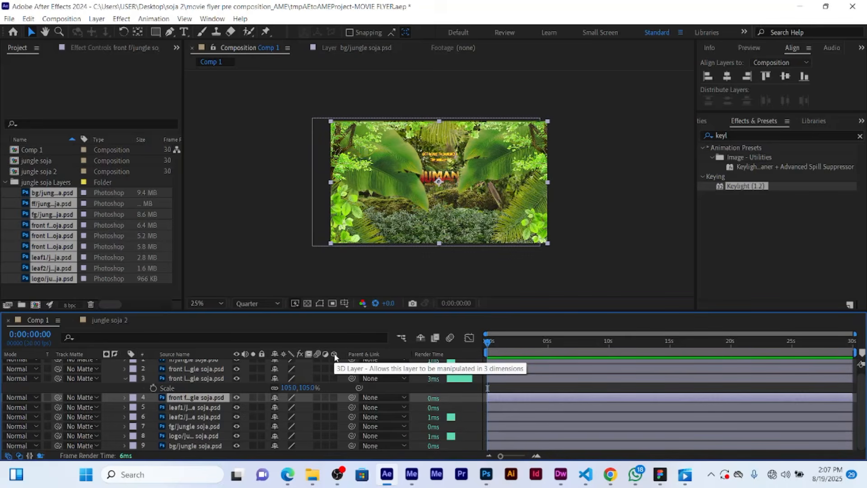
# Turn on the 3D layer switch for all nine jungle soja layers, from ff down to bg.
pyautogui.scroll(1, 333, 357)
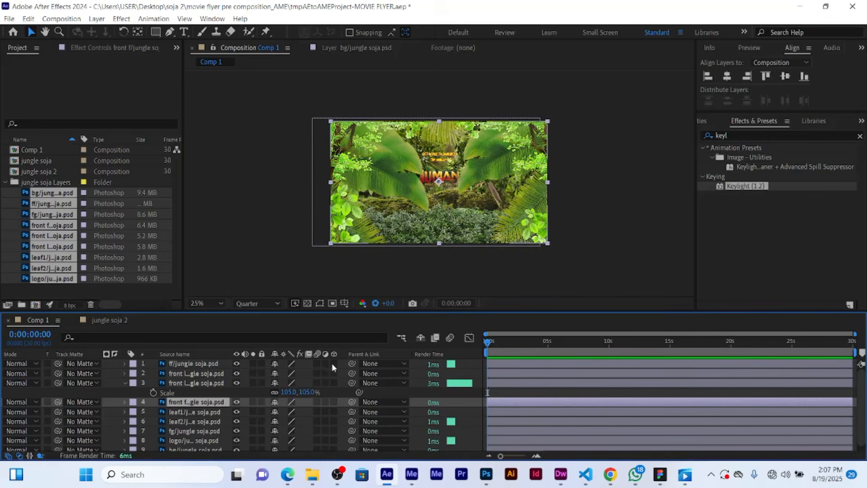
pyautogui.click(334, 363)
pyautogui.click(334, 373)
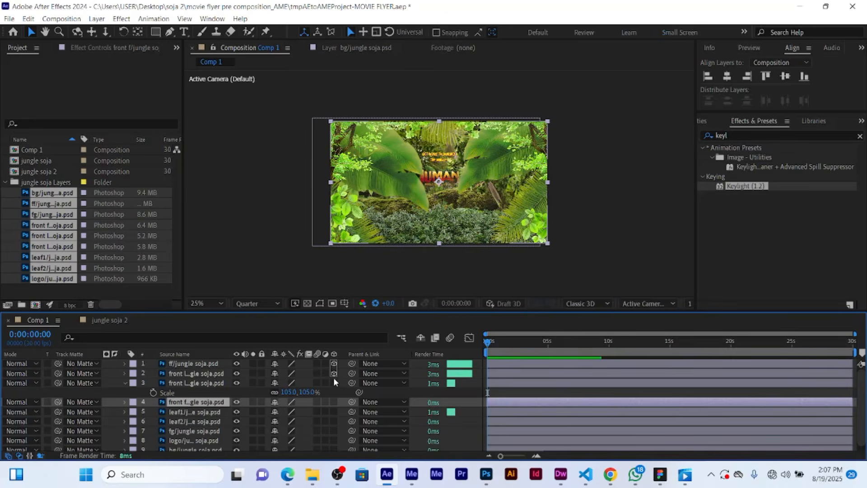
pyautogui.click(333, 382)
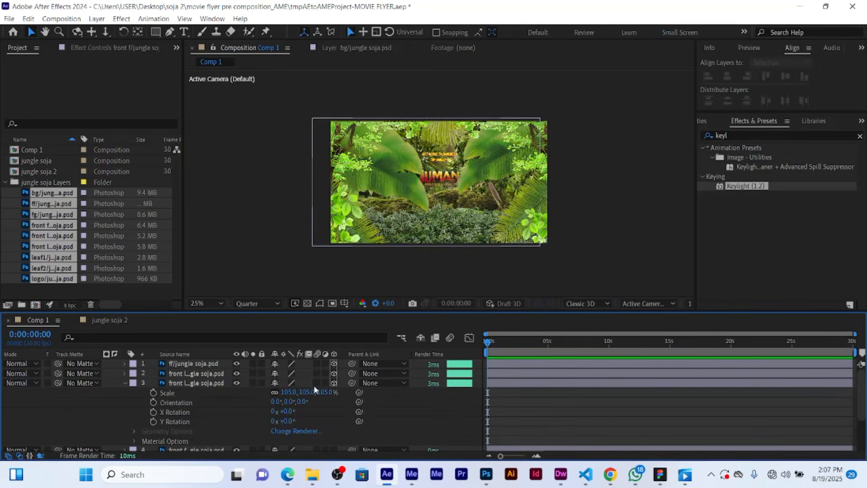
pyautogui.click(125, 382)
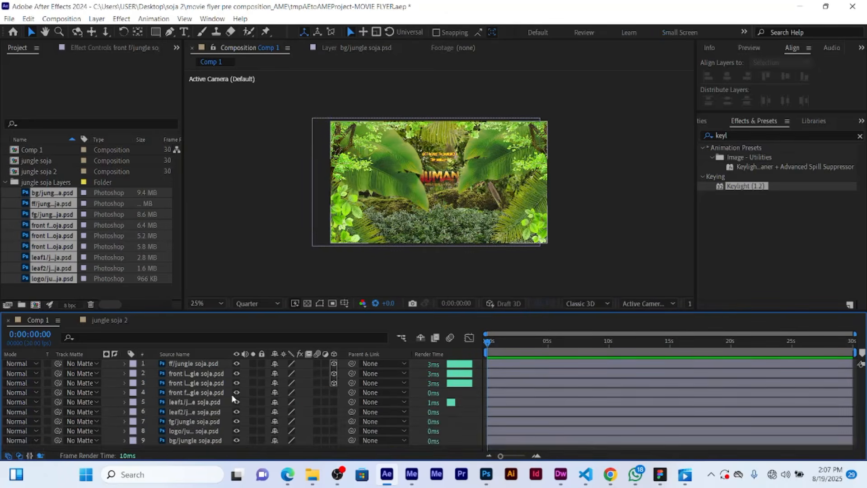
pyautogui.click(334, 392)
pyautogui.click(334, 402)
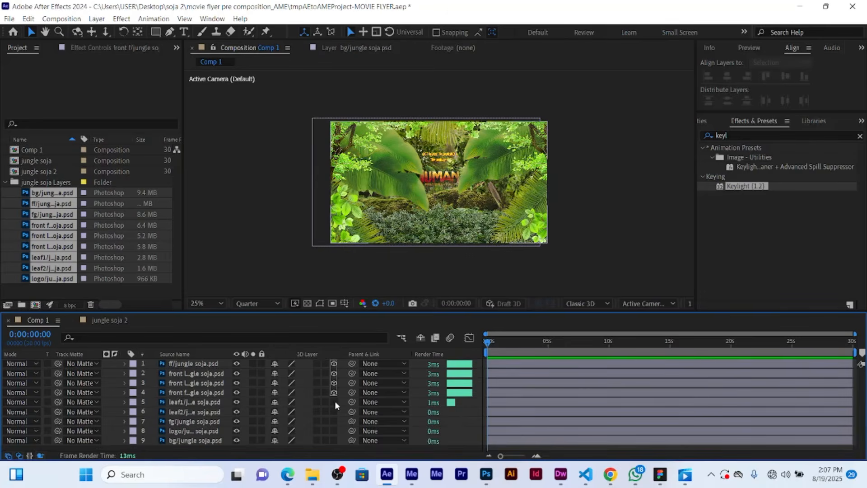
pyautogui.click(335, 412)
pyautogui.click(334, 421)
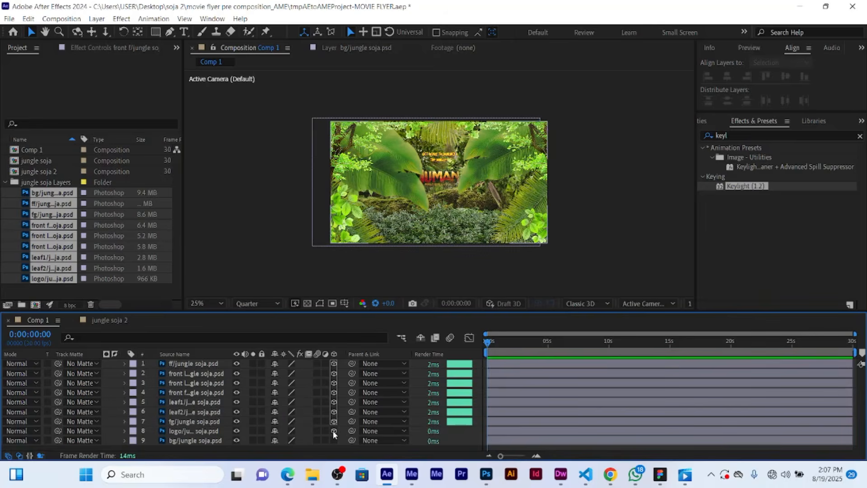
pyautogui.click(334, 431)
pyautogui.click(333, 440)
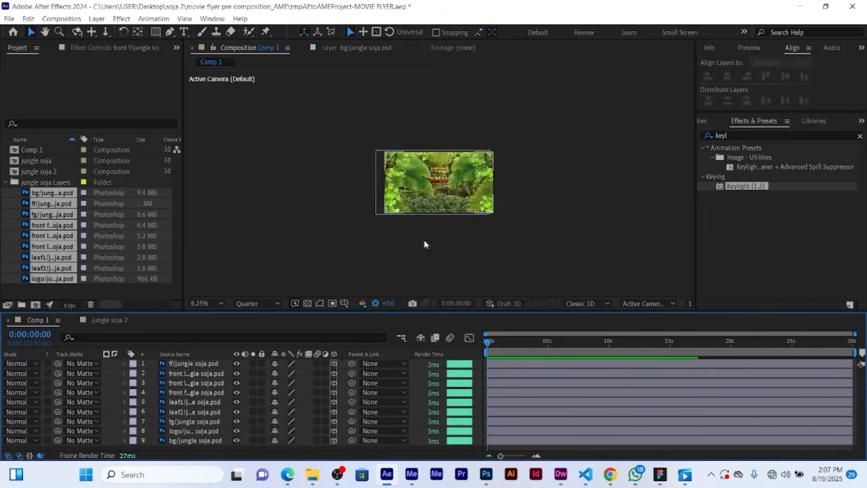
# Select the ff layer in the composition view and examine its 3D axis handles against the scene.
pyautogui.scroll(2, 434, 225)
pyautogui.scroll(-4, 452, 195)
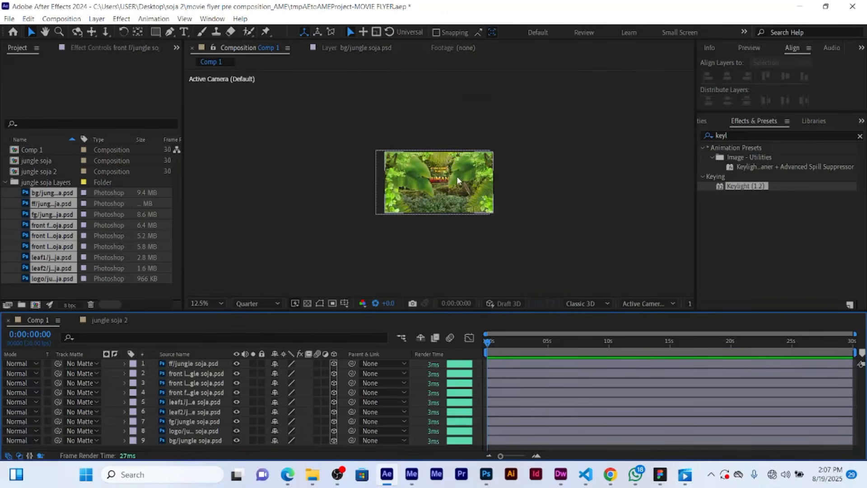
pyautogui.click(457, 178)
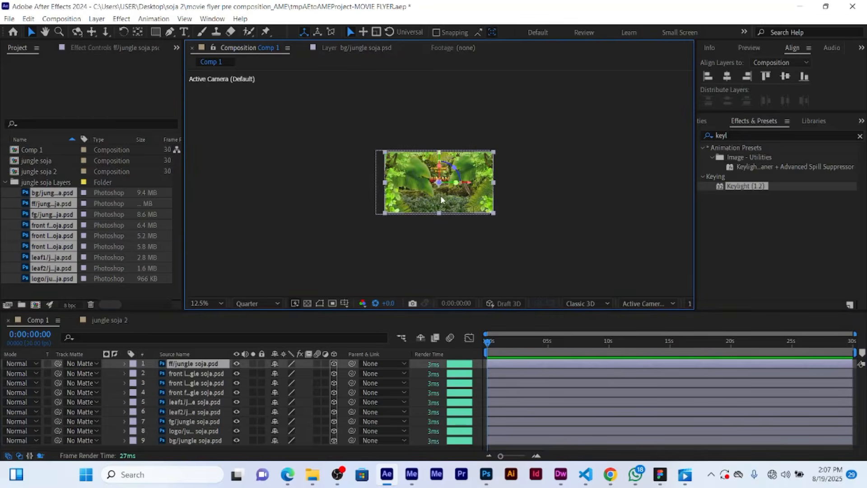
pyautogui.scroll(1, 442, 199)
pyautogui.scroll(1, 442, 199)
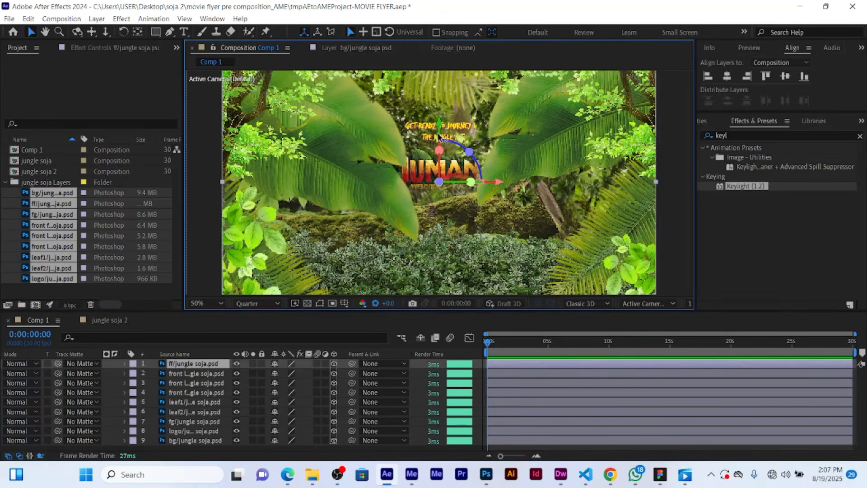
pyautogui.press(',')
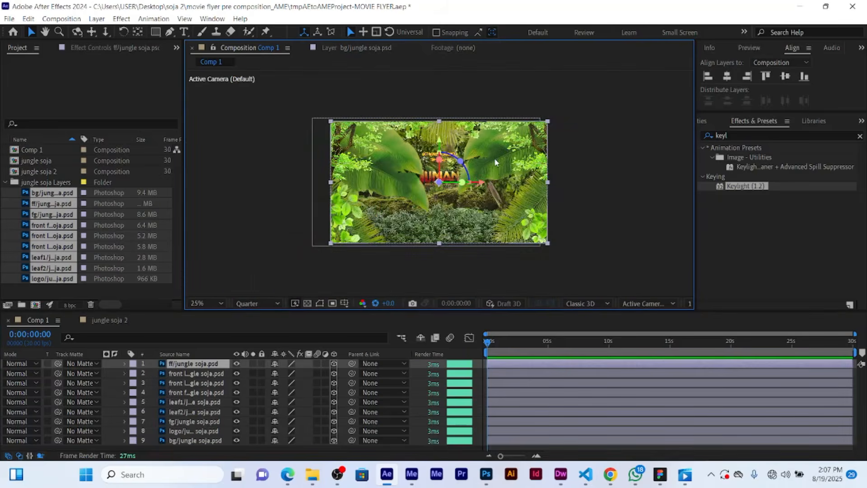
pyautogui.click(264, 153)
pyautogui.click(342, 164)
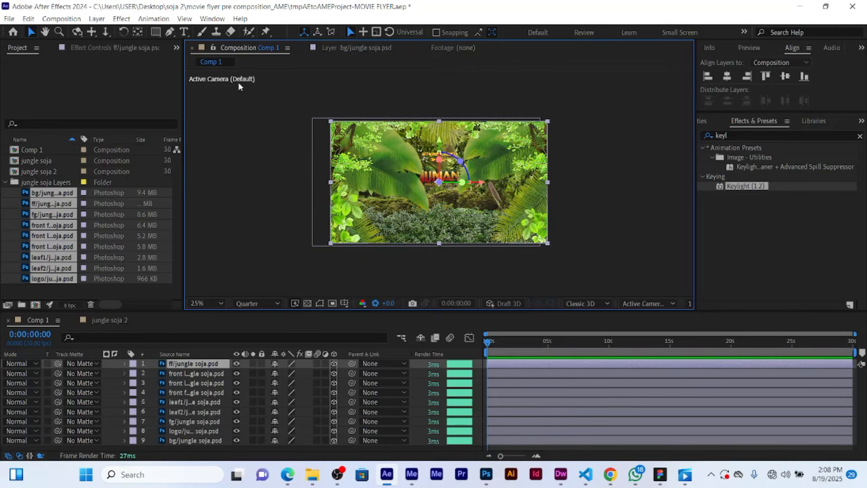
# Compare the 2 Views and 4 Views layouts, settle on 2 Views, and enlarge the timeline area.
pyautogui.click(690, 305)
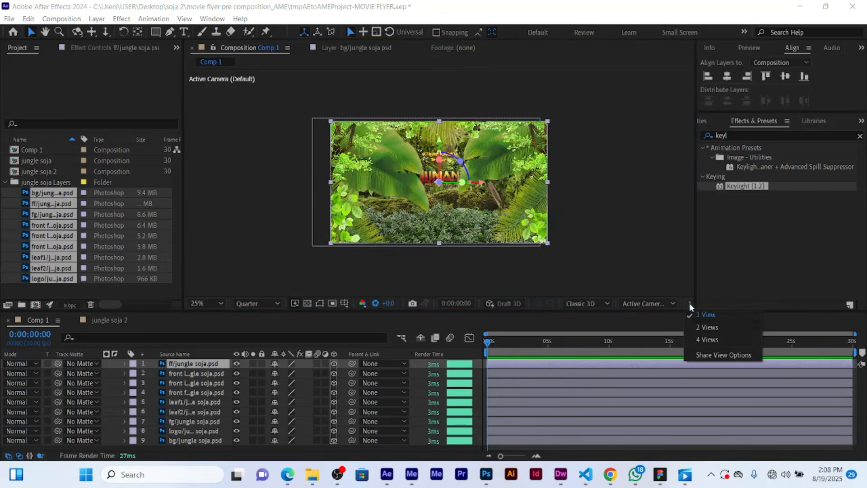
pyautogui.click(711, 328)
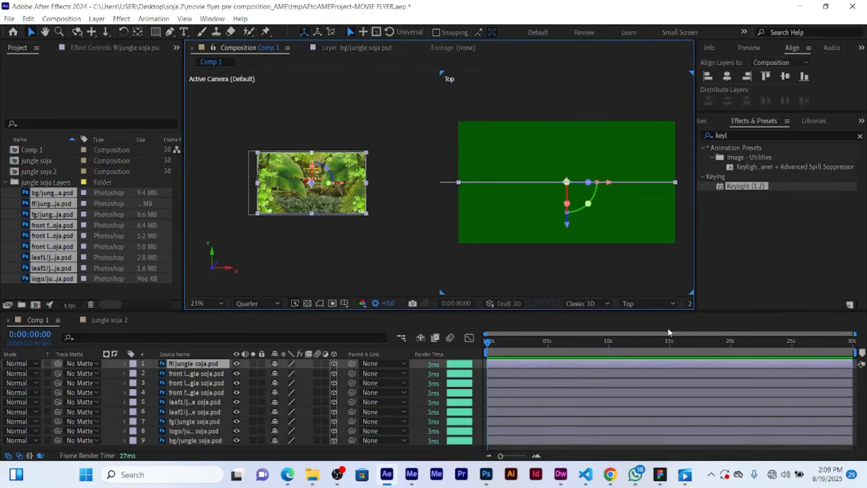
pyautogui.click(690, 303)
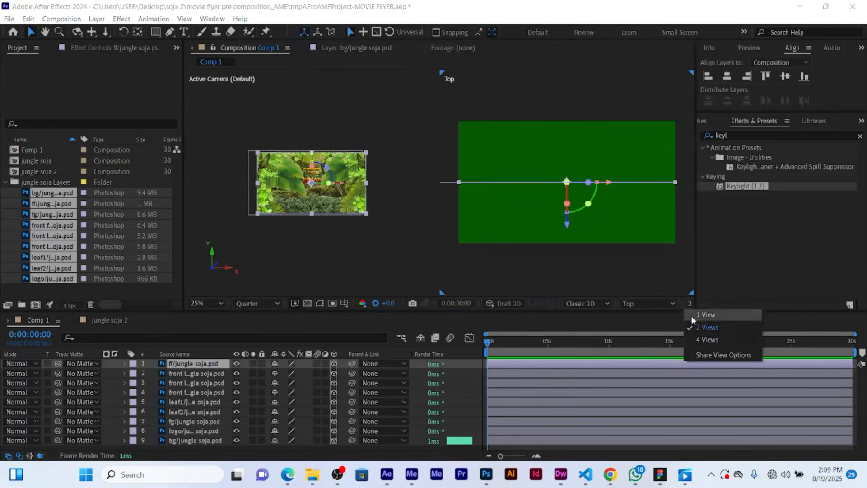
pyautogui.click(702, 340)
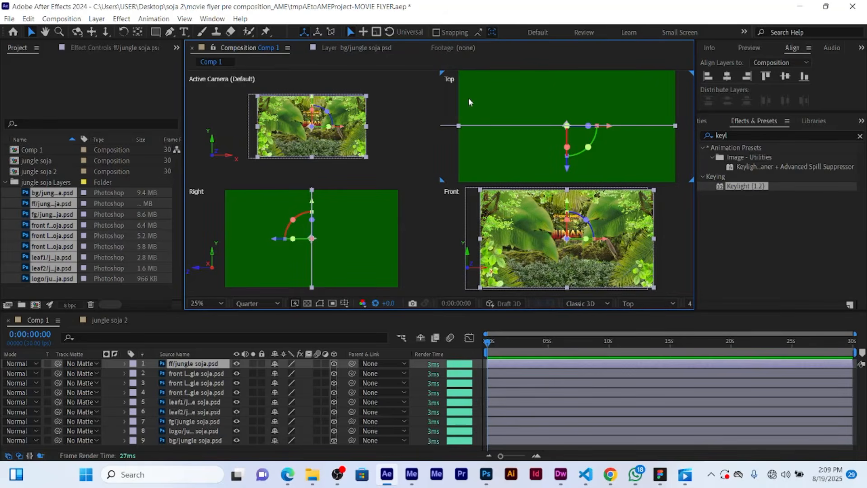
pyautogui.click(690, 304)
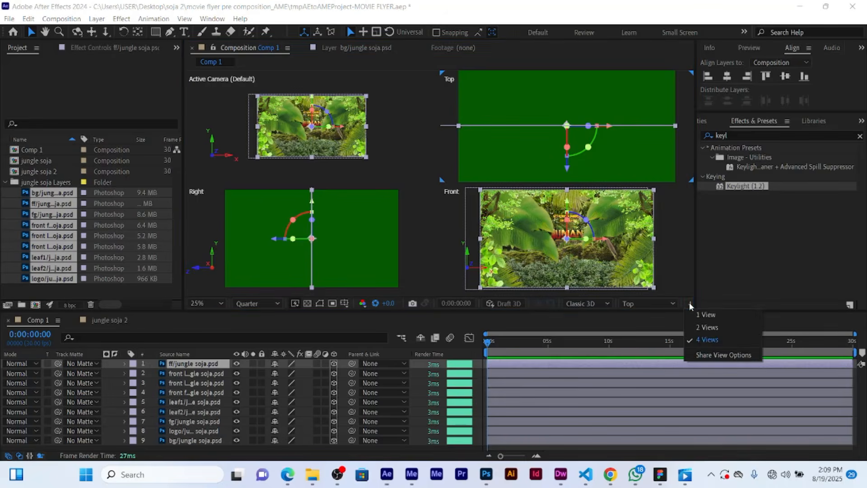
pyautogui.click(701, 328)
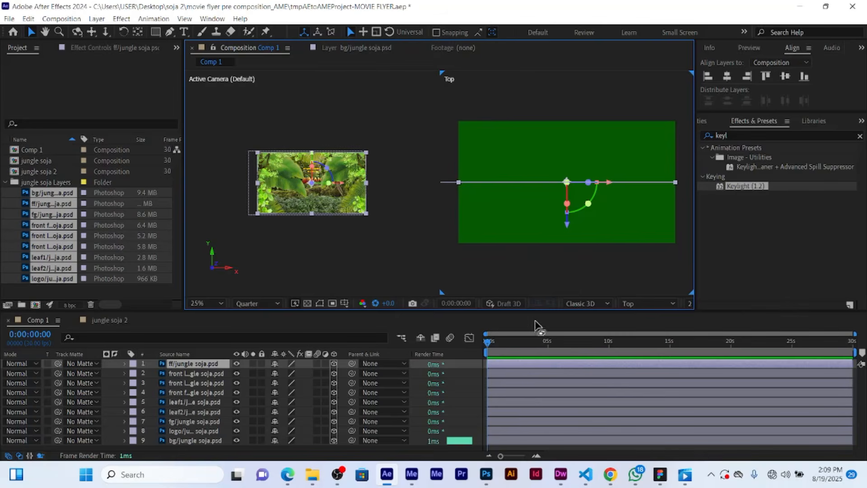
pyautogui.moveTo(537, 317); pyautogui.dragTo(537, 276)
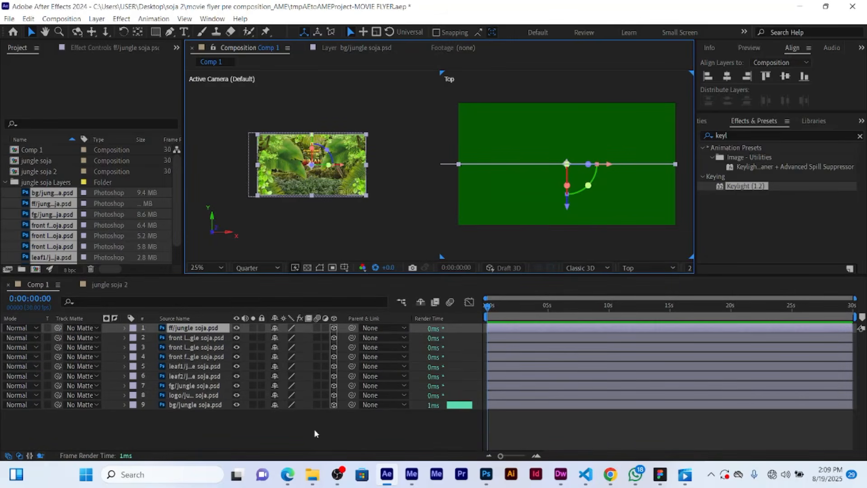
pyautogui.rightClick(266, 429)
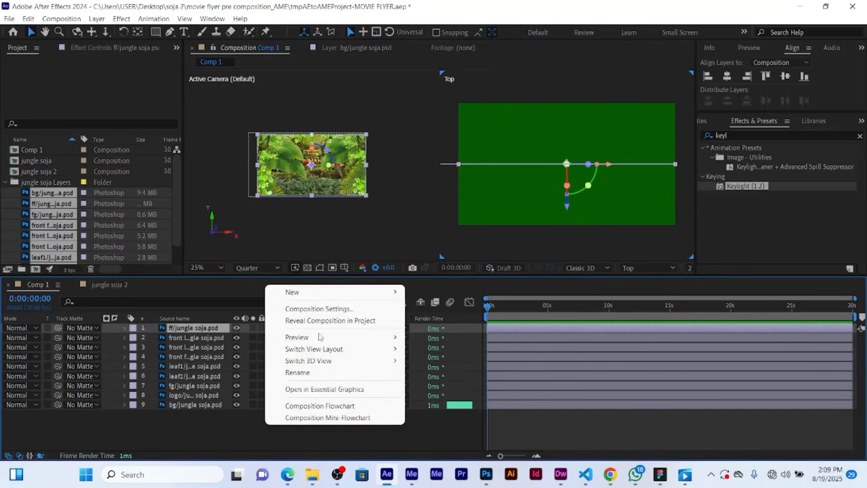
pyautogui.moveTo(334, 296)
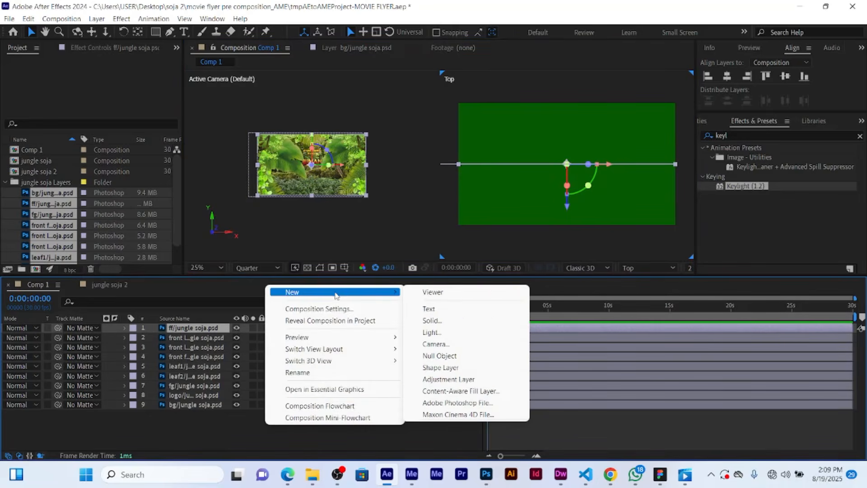
pyautogui.click(442, 346)
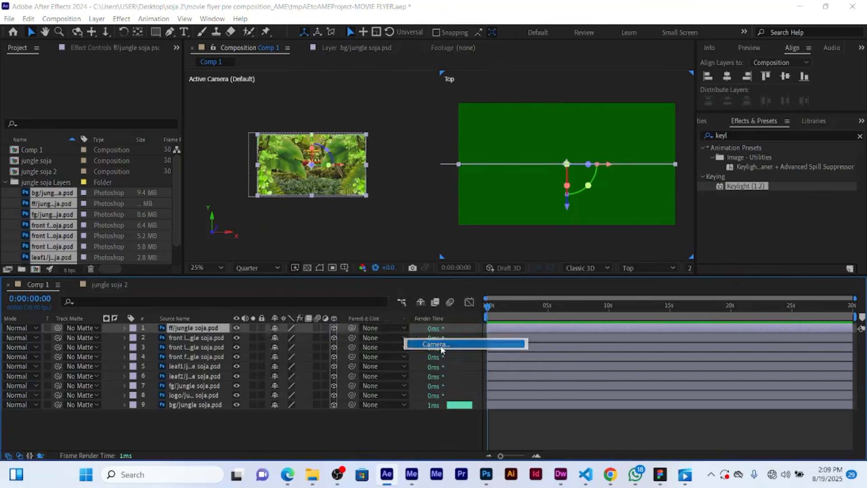
pyautogui.click(607, 359)
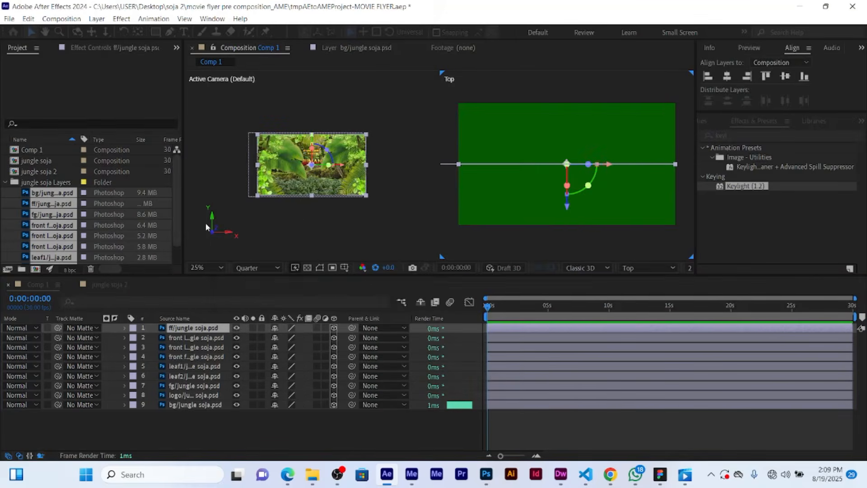
# Create a two-node camera named Camera 1 with the 50mm preset and depth of field enabled.
pyautogui.click(97, 19)
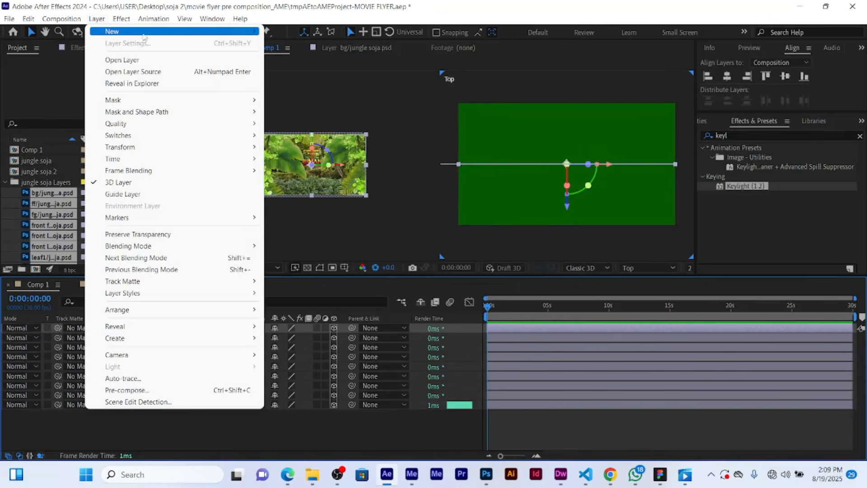
pyautogui.moveTo(144, 32)
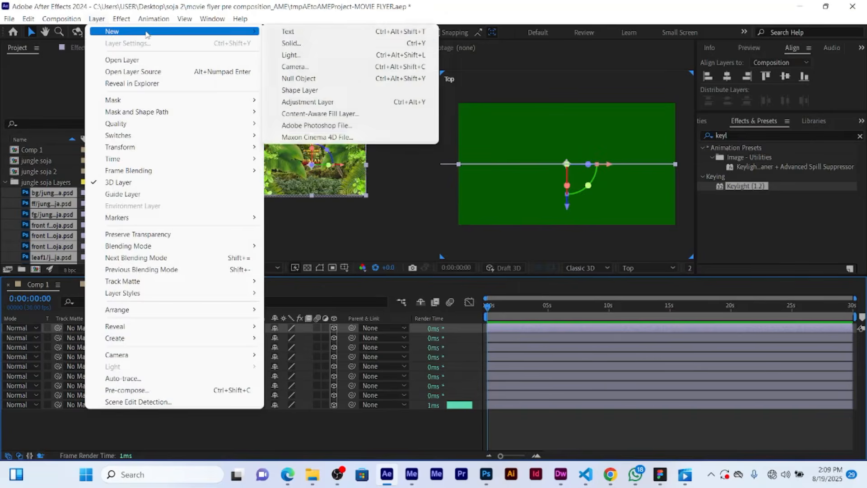
pyautogui.click(313, 68)
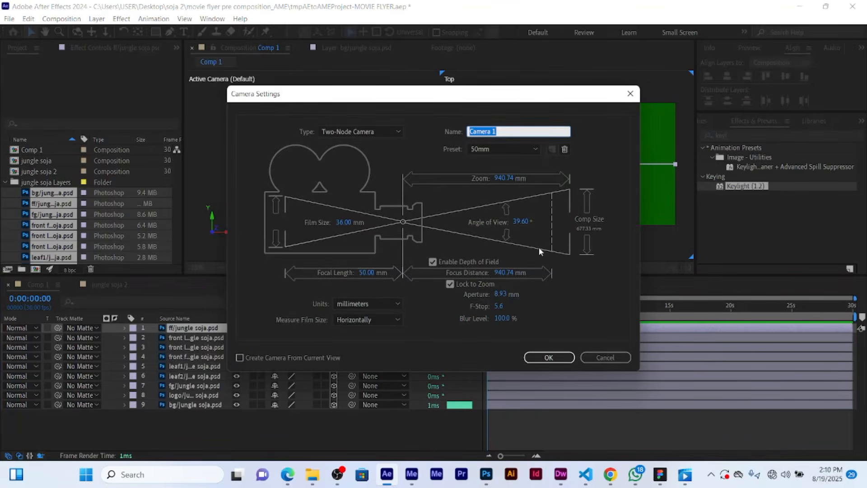
pyautogui.click(538, 149)
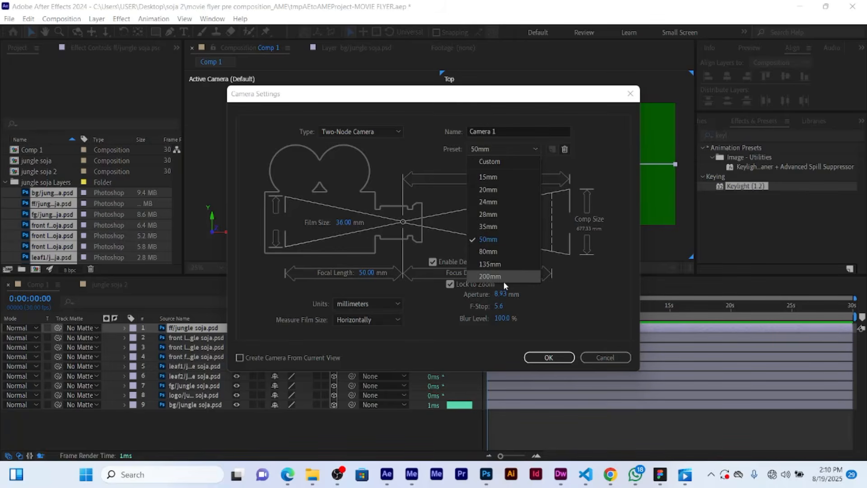
pyautogui.click(500, 239)
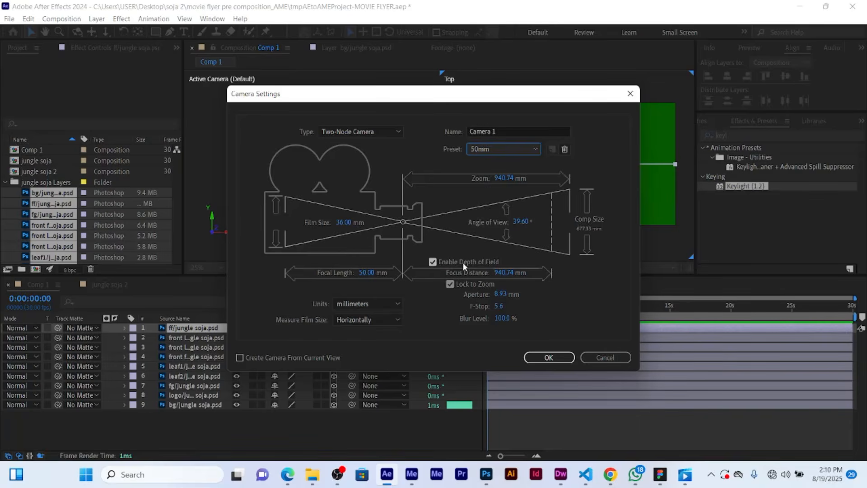
pyautogui.click(432, 263)
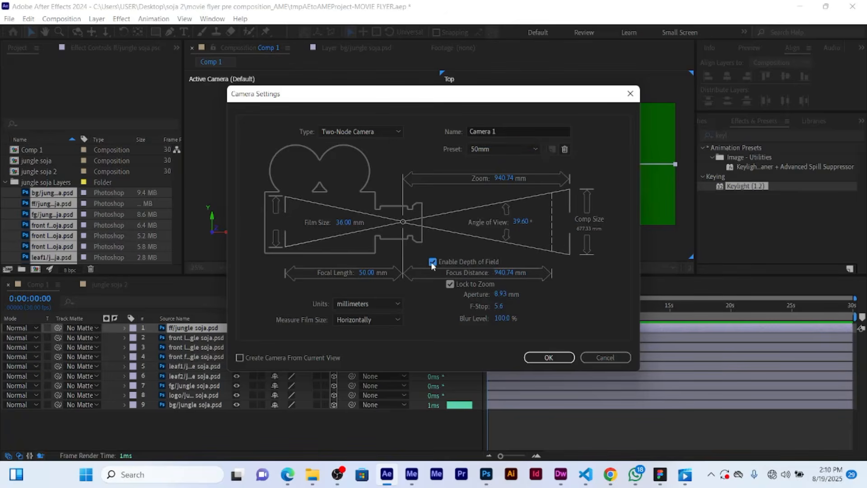
pyautogui.click(432, 263)
pyautogui.click(560, 359)
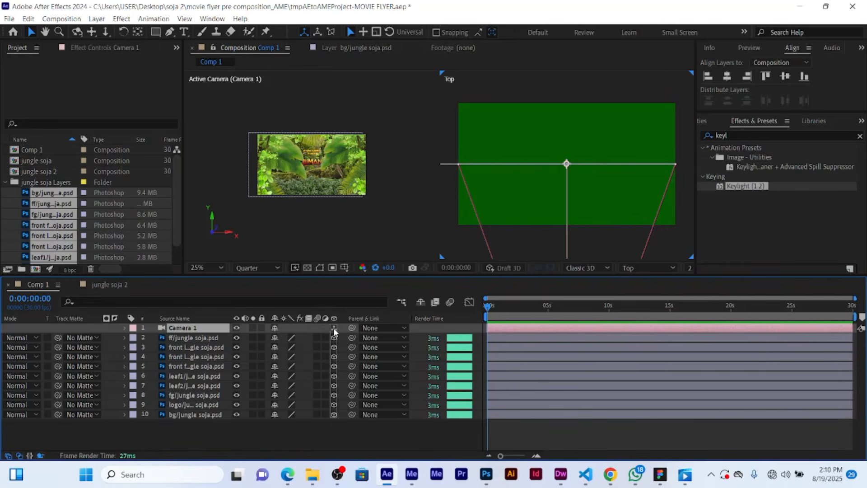
# Add a null object above Camera 1 and centre the null's anchor point within it.
pyautogui.click(125, 329)
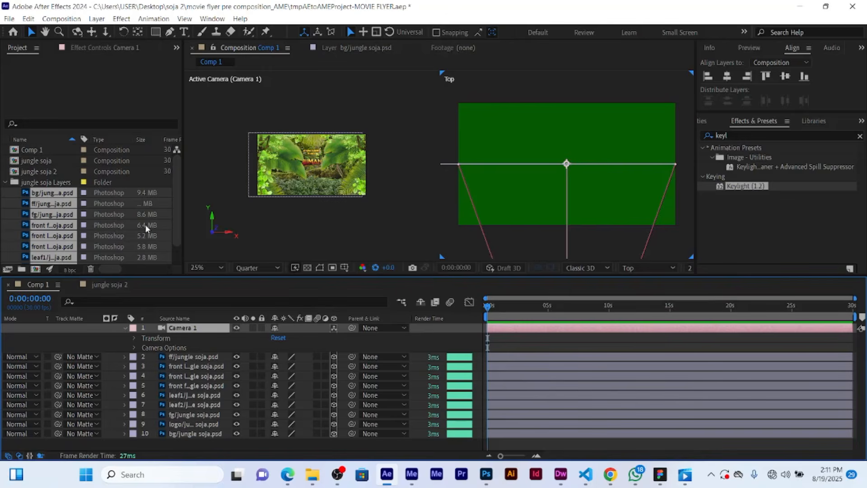
pyautogui.click(97, 18)
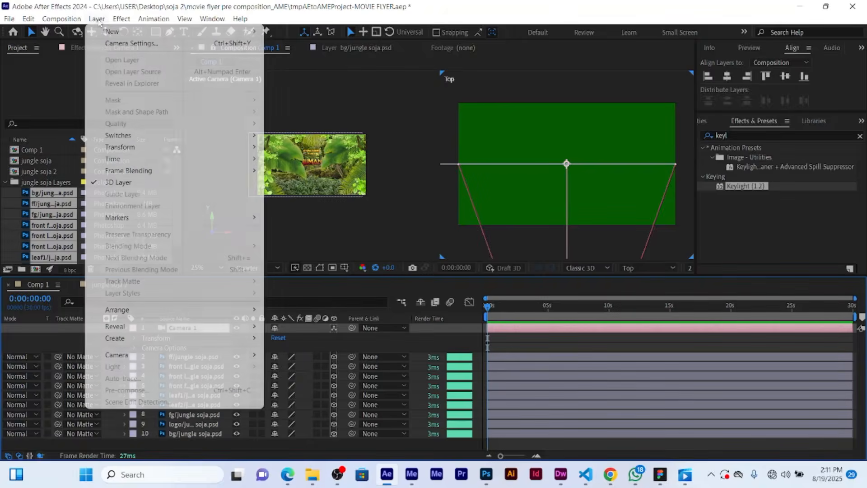
pyautogui.moveTo(112, 32)
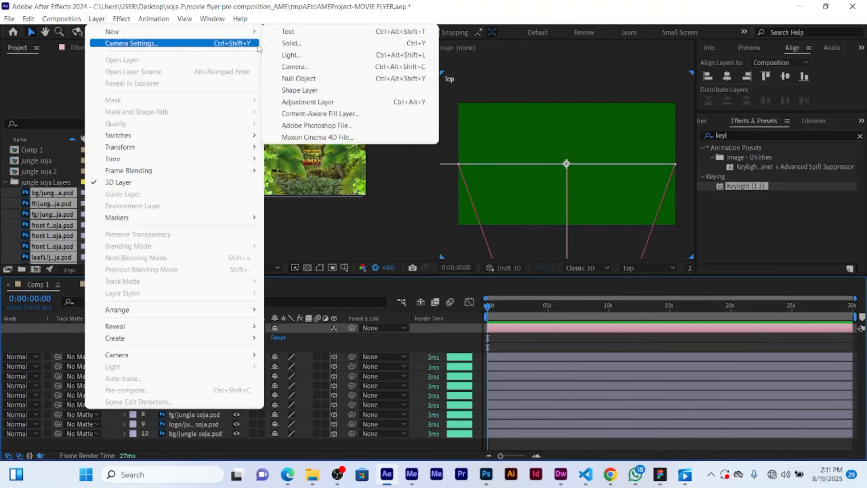
pyautogui.click(309, 79)
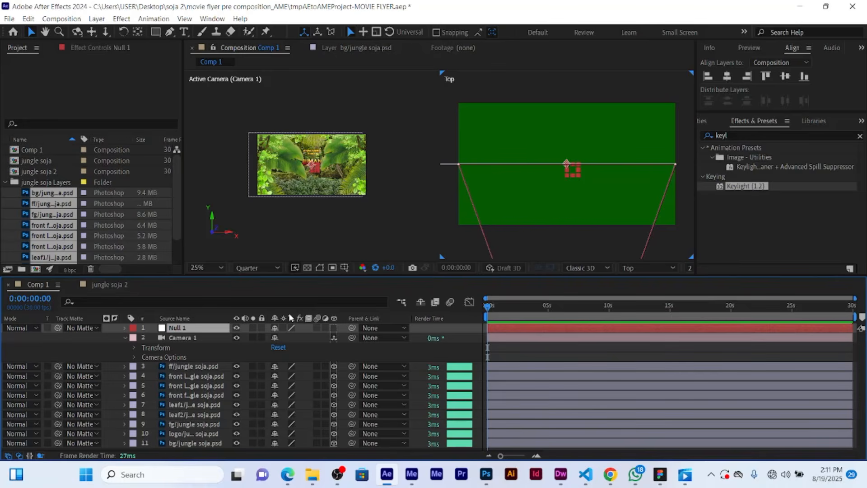
pyautogui.click(138, 32)
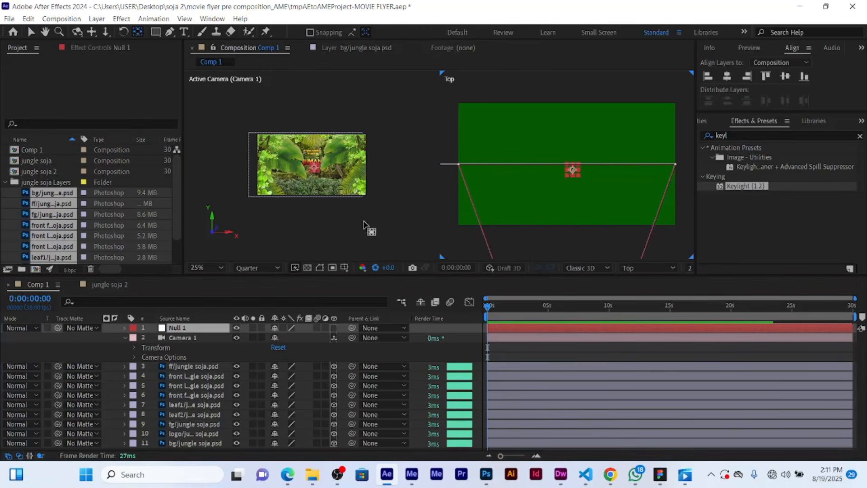
# Switch to the Selection tool and examine the null and camera in the Active Camera and Top views at different magnifications.
pyautogui.click(30, 34)
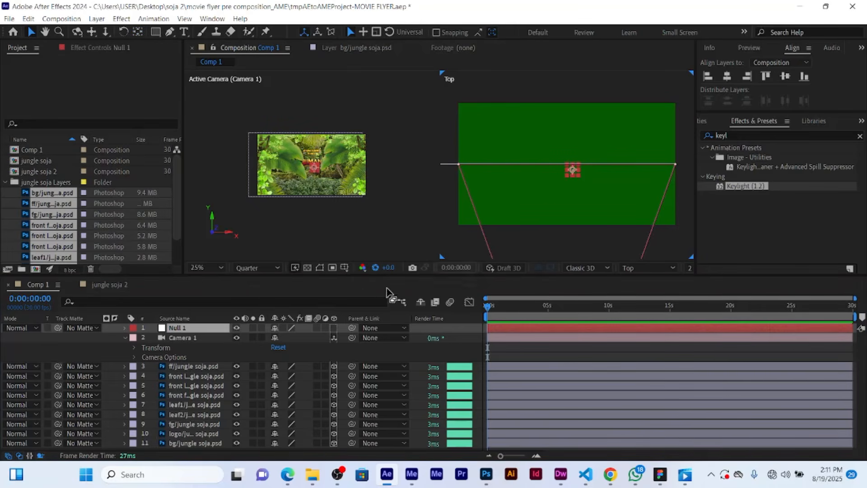
pyautogui.scroll(-2, 476, 158)
pyautogui.scroll(1, 577, 173)
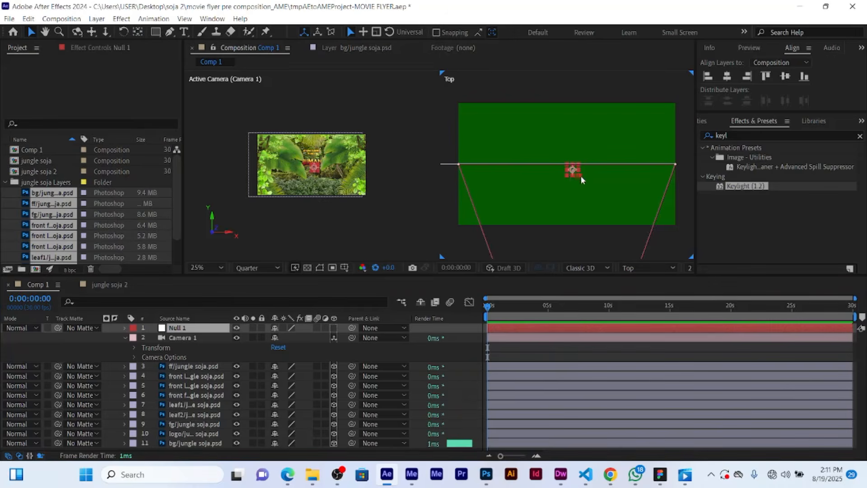
pyautogui.scroll(-1, 577, 172)
pyautogui.scroll(3, 578, 175)
pyautogui.scroll(-1, 578, 175)
pyautogui.scroll(1, 302, 178)
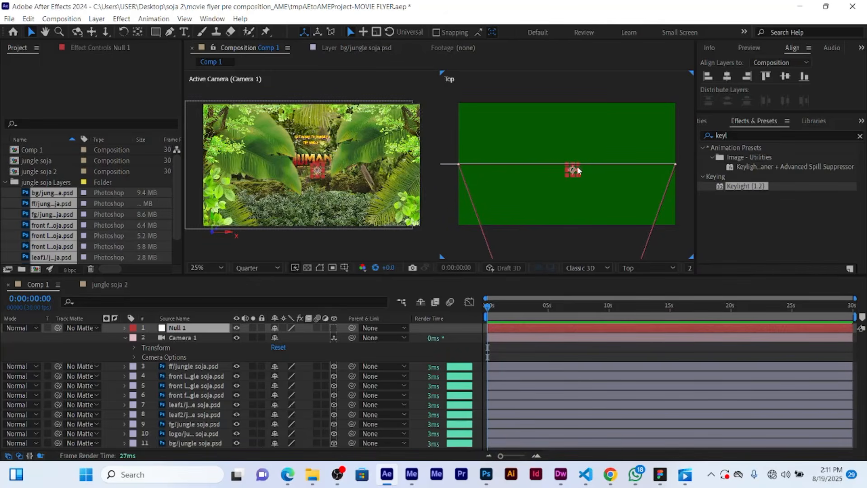
pyautogui.scroll(-1, 600, 167)
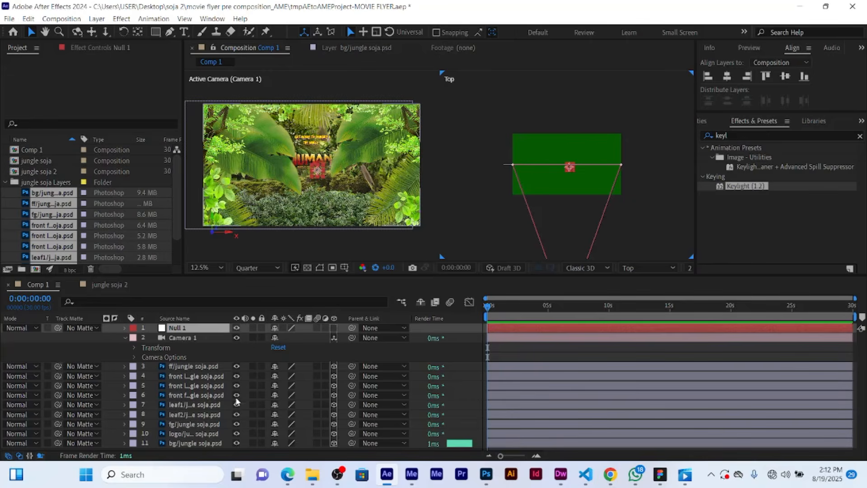
# Move the bg/jungle soja.psd layer back along its Z axis in the Top view, far behind the other layers.
pyautogui.click(528, 445)
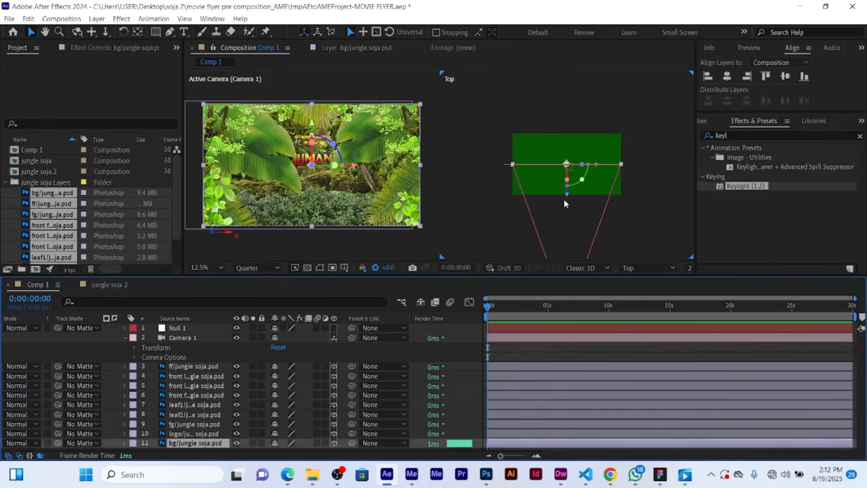
pyautogui.scroll(3, 564, 199)
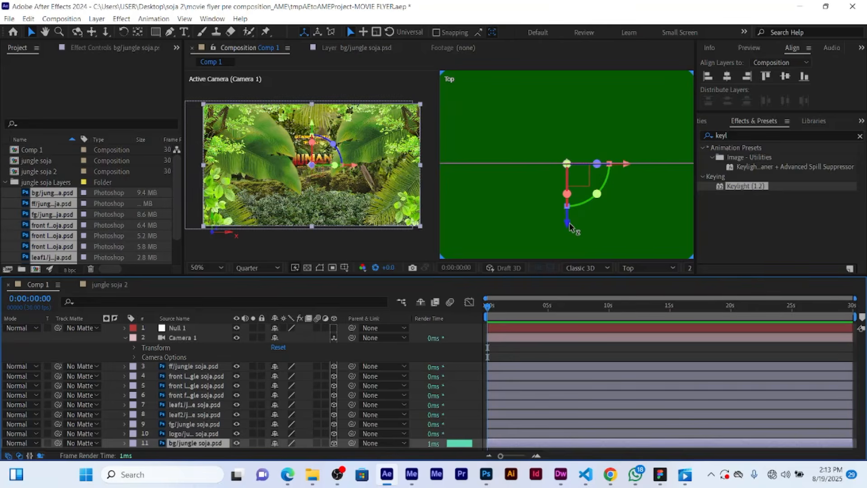
pyautogui.scroll(-3, 570, 224)
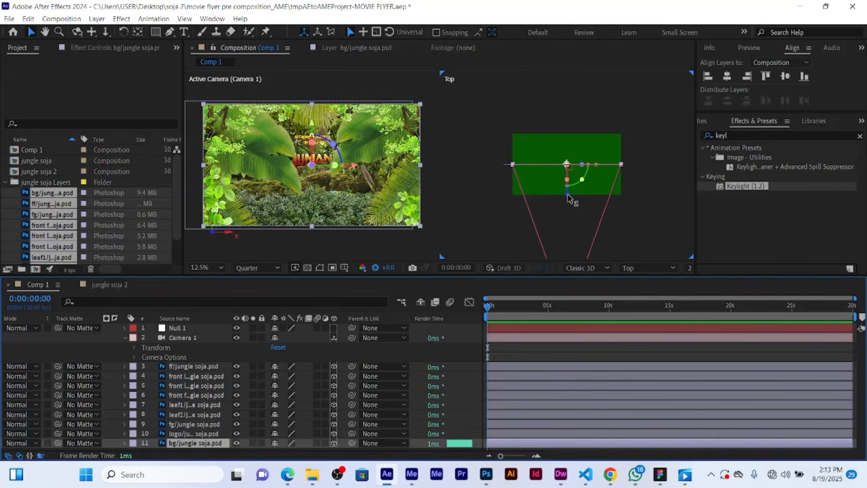
pyautogui.scroll(3, 568, 194)
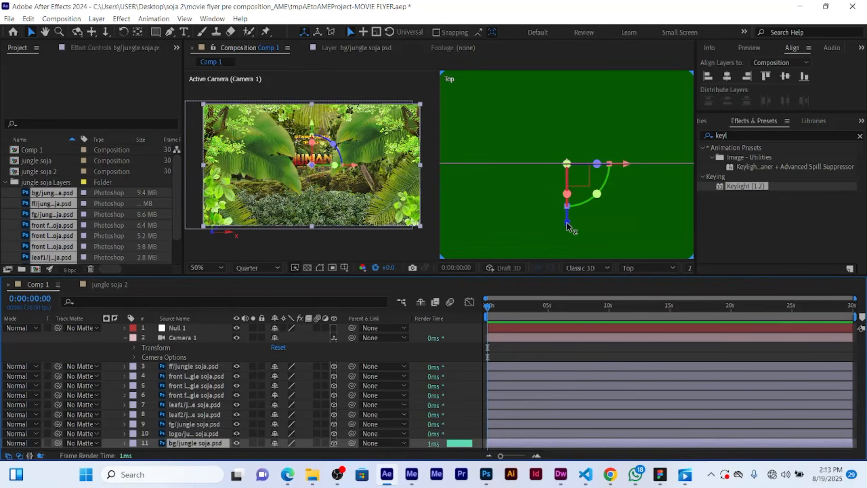
pyautogui.scroll(-2, 568, 223)
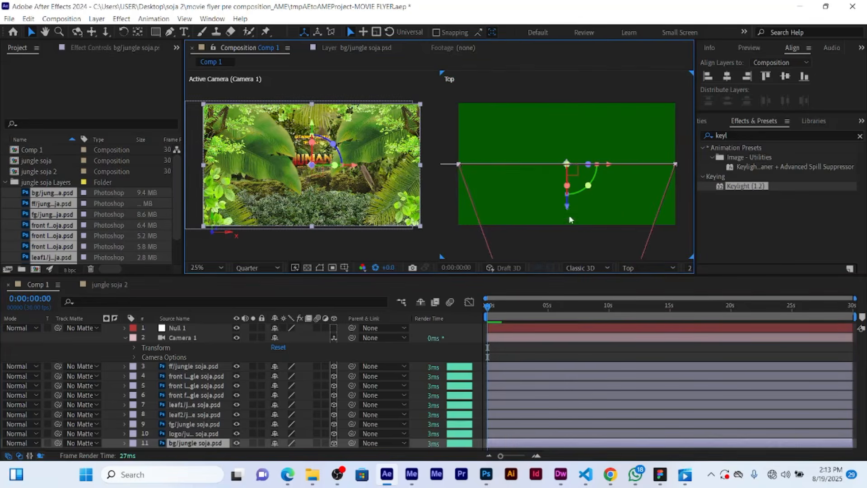
pyautogui.moveTo(567, 211); pyautogui.dragTo(572, 132)
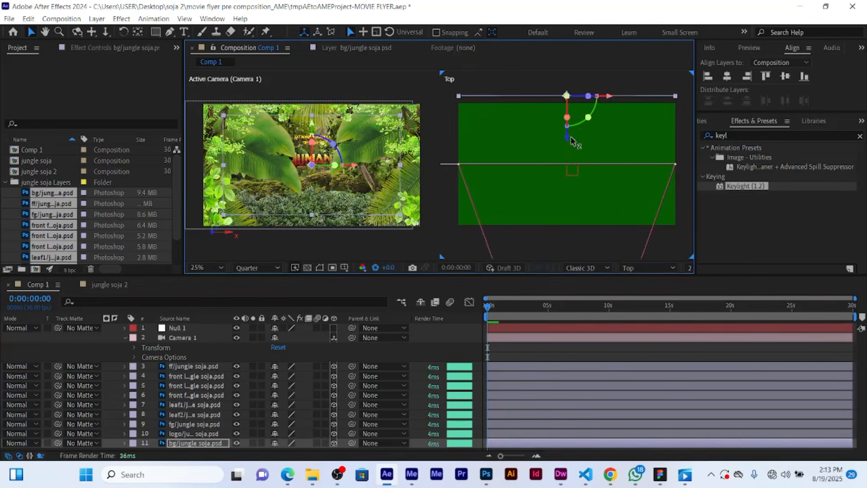
pyautogui.scroll(-4, 572, 152)
pyautogui.moveTo(572, 177); pyautogui.dragTo(568, 145)
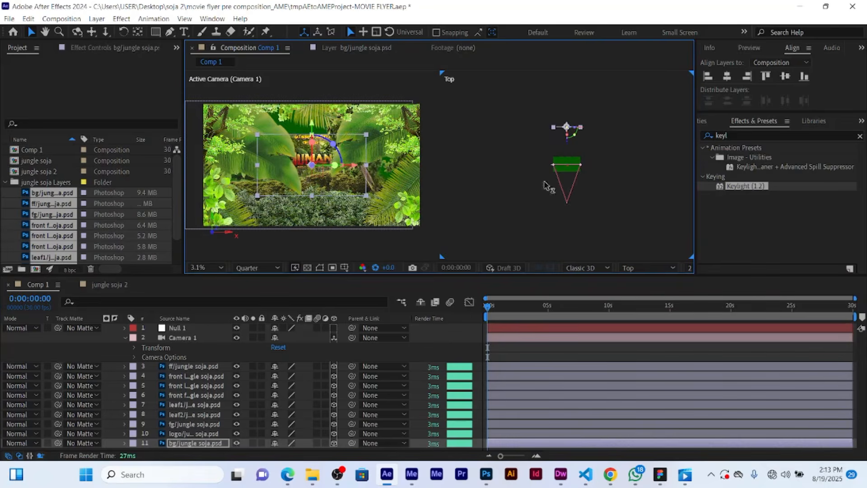
# Check the bg layer in isolation and move it slightly farther back along Z in the Top view.
pyautogui.click(253, 443)
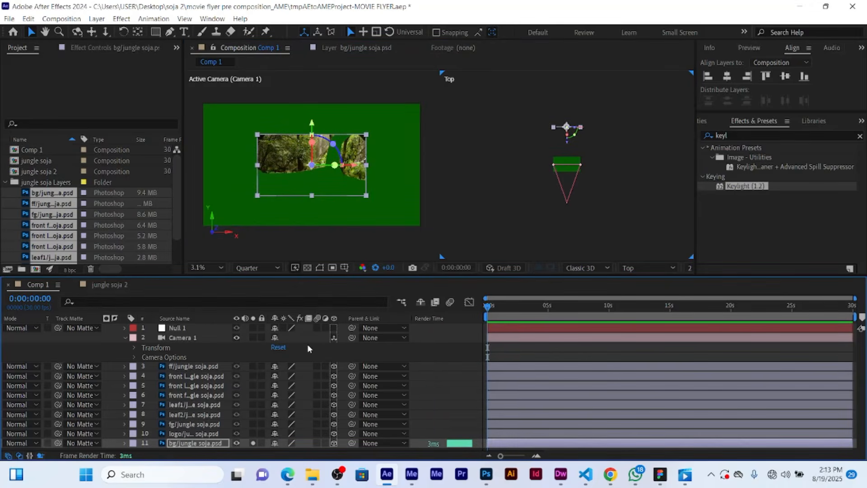
pyautogui.click(253, 443)
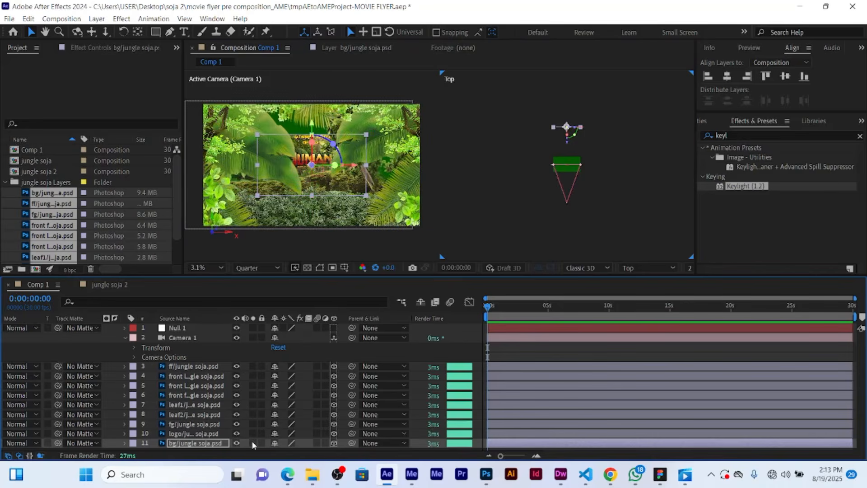
pyautogui.scroll(2, 597, 147)
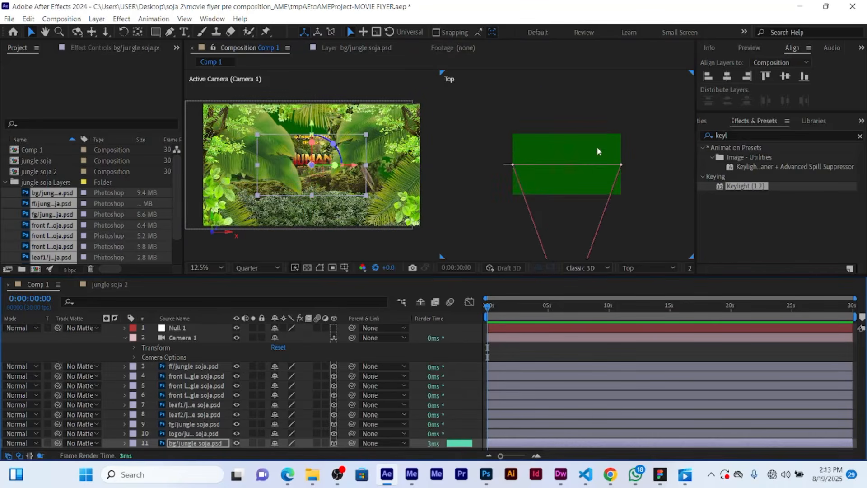
pyautogui.scroll(-1, 573, 164)
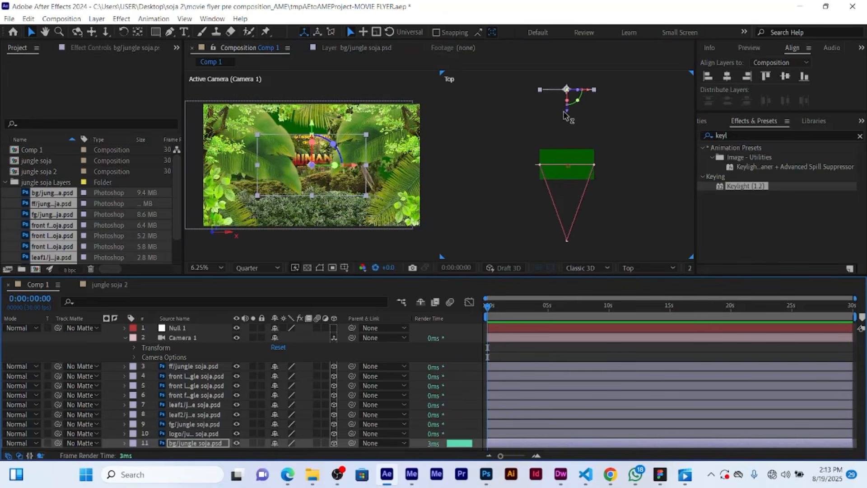
pyautogui.moveTo(567, 109); pyautogui.dragTo(566, 106)
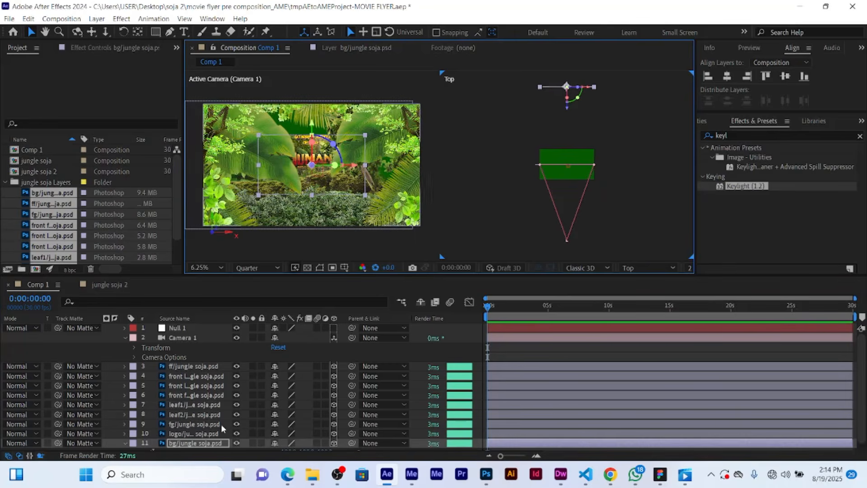
# Solo the bg layer and set its scale to 203% so it fills the camera frame.
pyautogui.press('s')
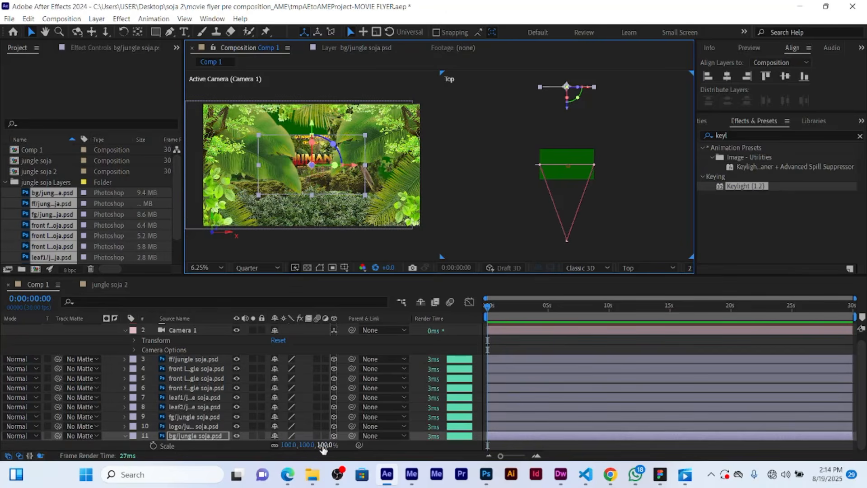
pyautogui.click(254, 435)
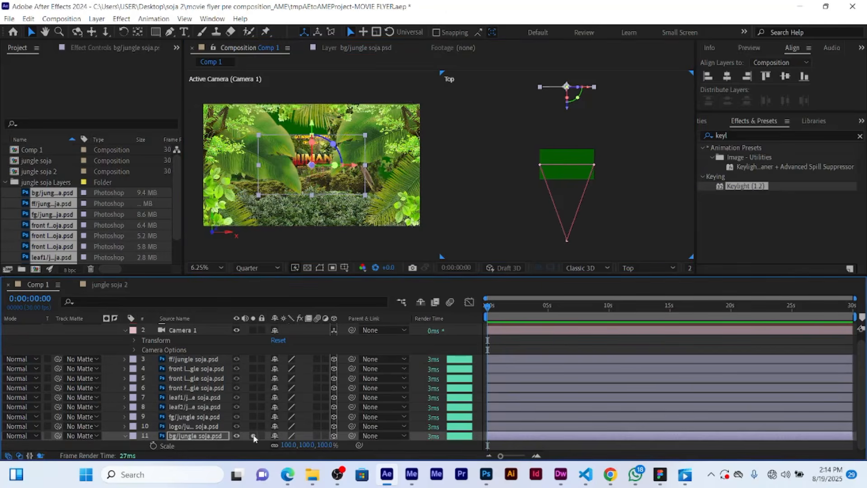
pyautogui.moveTo(323, 446); pyautogui.dragTo(375, 439)
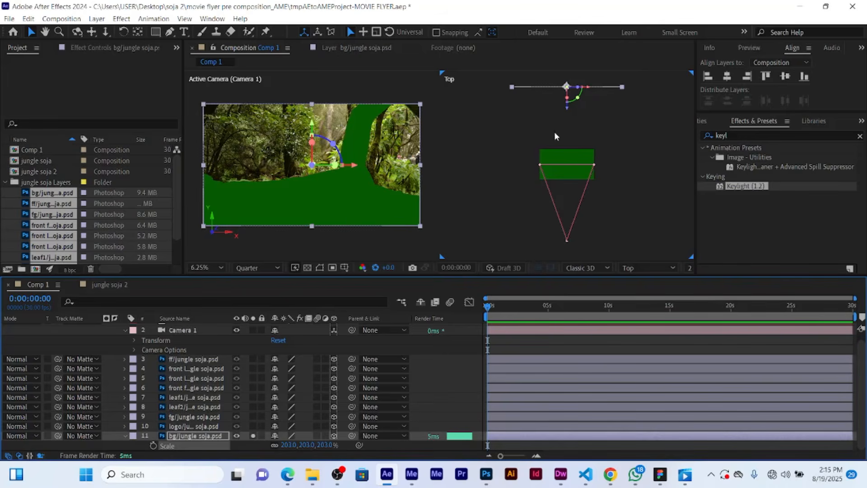
# Unsolo the bg layer and move the logo layer back along Z to just in front of it.
pyautogui.click(563, 427)
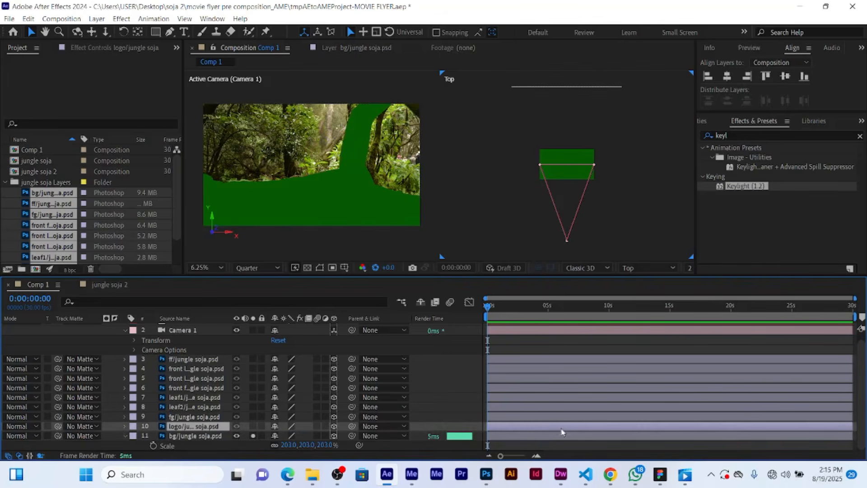
pyautogui.moveTo(558, 278); pyautogui.dragTo(565, 429)
pyautogui.click(252, 436)
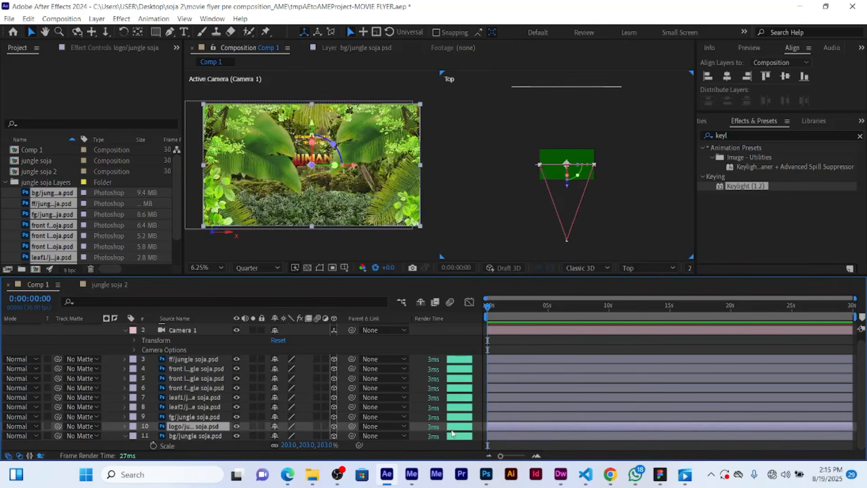
pyautogui.moveTo(565, 186); pyautogui.dragTo(569, 120)
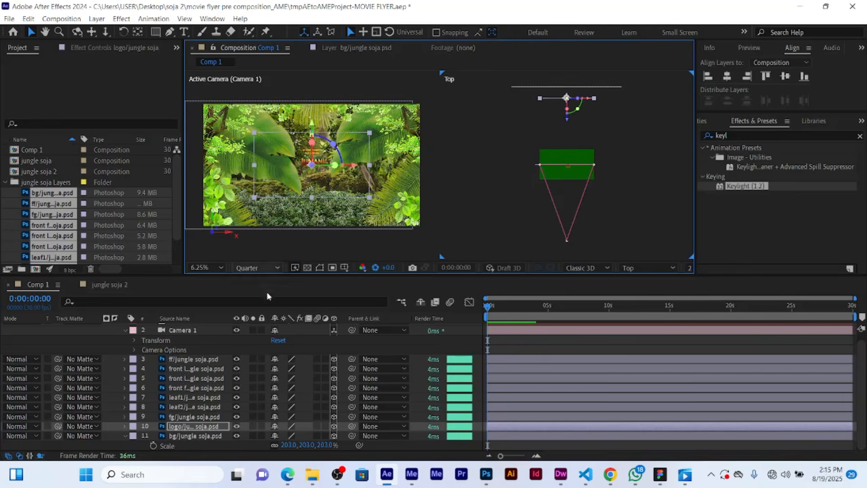
# Solo the bg and logo layers together and set the logo layer's scale to 127%.
pyautogui.click(253, 435)
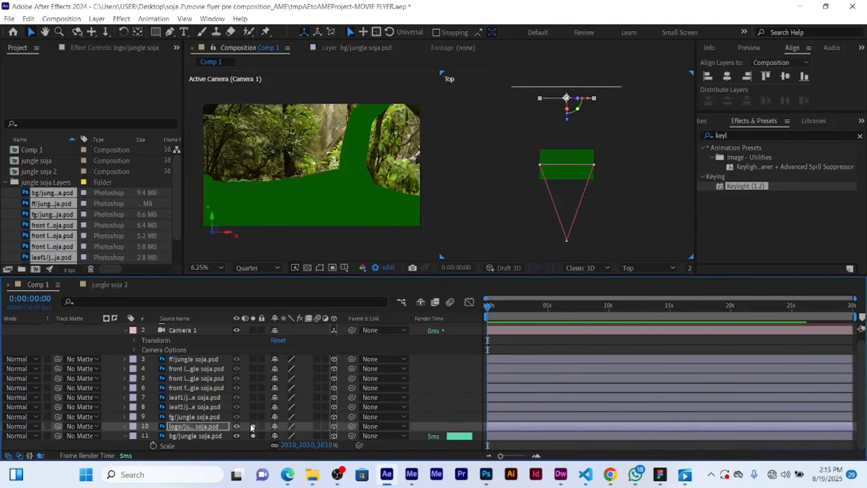
pyautogui.click(253, 426)
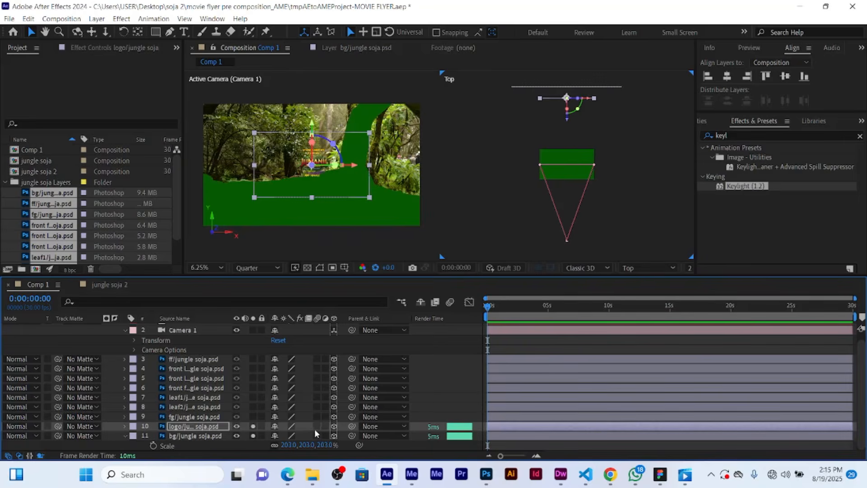
pyautogui.press('s')
pyautogui.moveTo(305, 435); pyautogui.dragTo(319, 435)
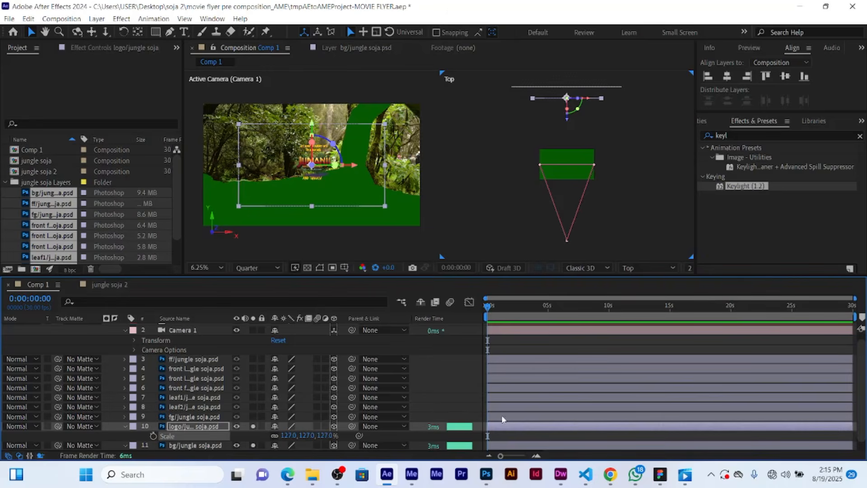
# Clear the solos, inspect fg/jungle soja.psd on its own, and move it back along Z to just in front of the logo.
pyautogui.click(253, 425)
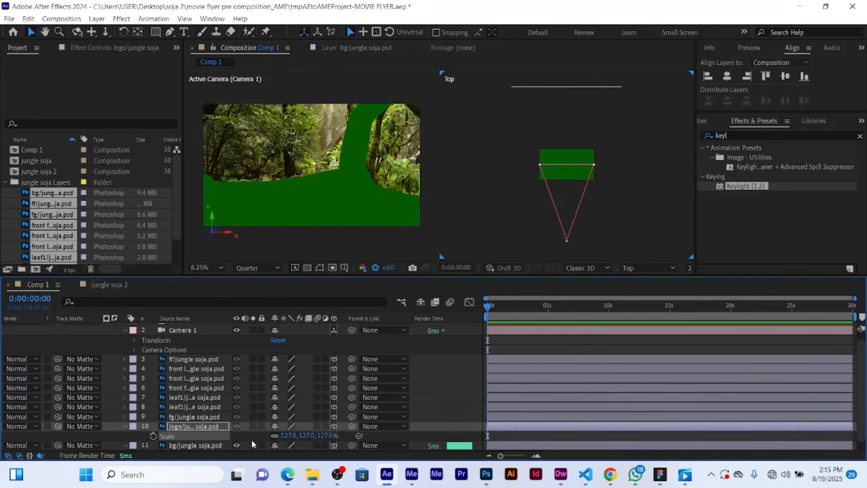
pyautogui.click(253, 416)
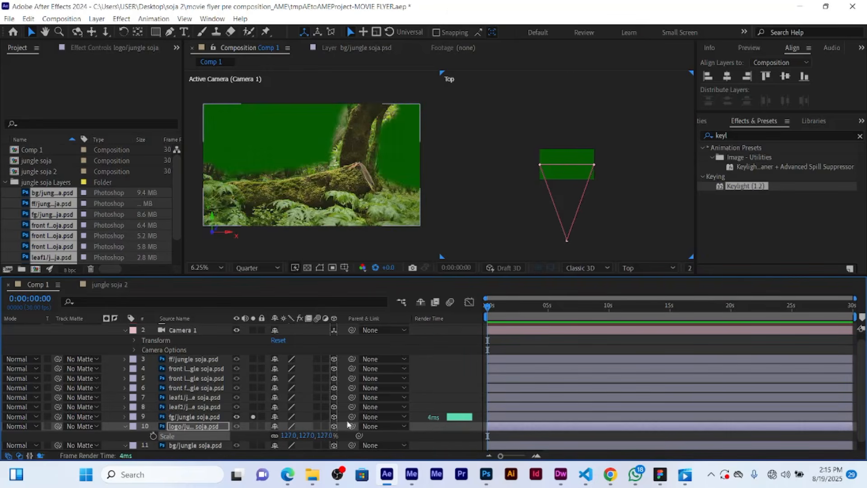
pyautogui.click(524, 418)
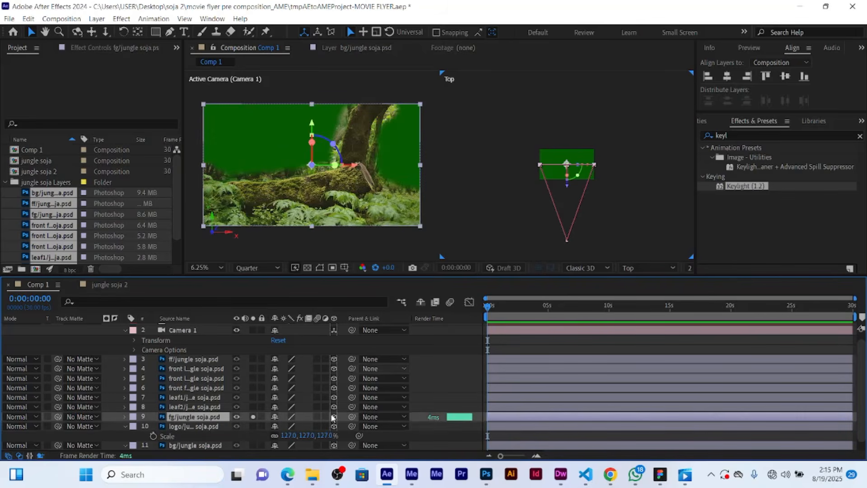
pyautogui.click(253, 416)
pyautogui.click(254, 417)
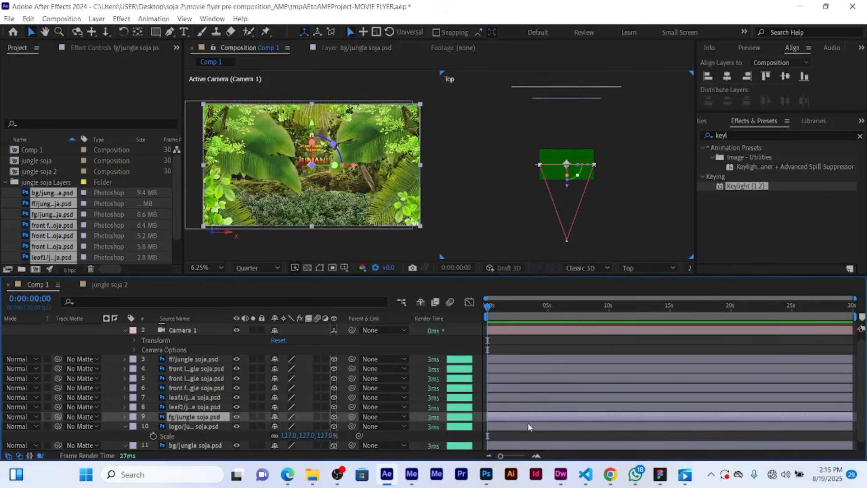
pyautogui.moveTo(569, 183); pyautogui.dragTo(572, 129)
pyautogui.click(511, 217)
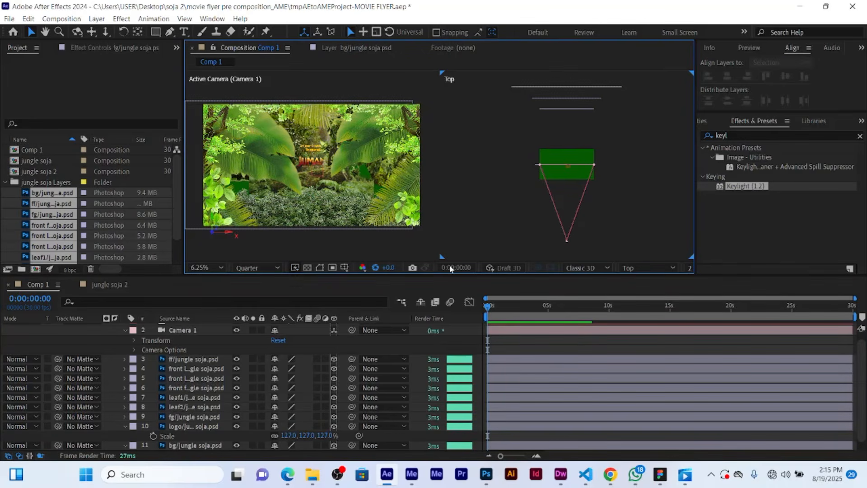
# Solo the fg/jungle soja.psd layer and scale it to 174% to fill the frame, with the logo layer soloed alongside it.
pyautogui.click(252, 427)
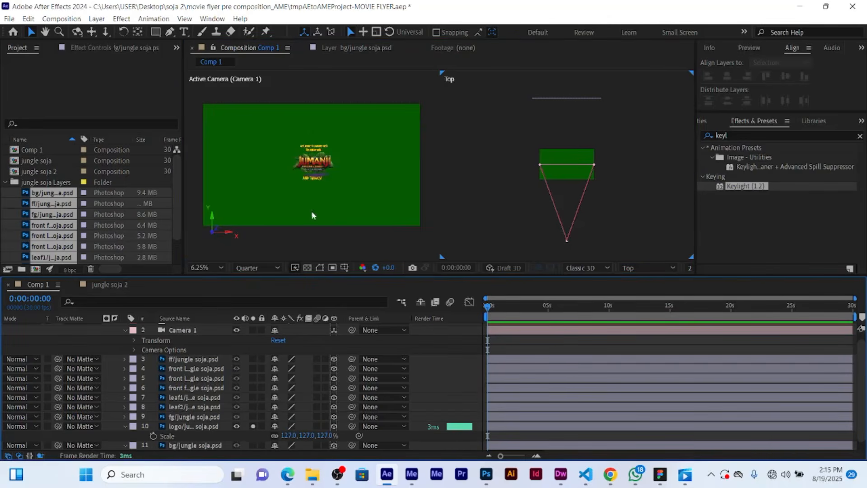
pyautogui.click(252, 427)
pyautogui.click(253, 416)
pyautogui.click(253, 425)
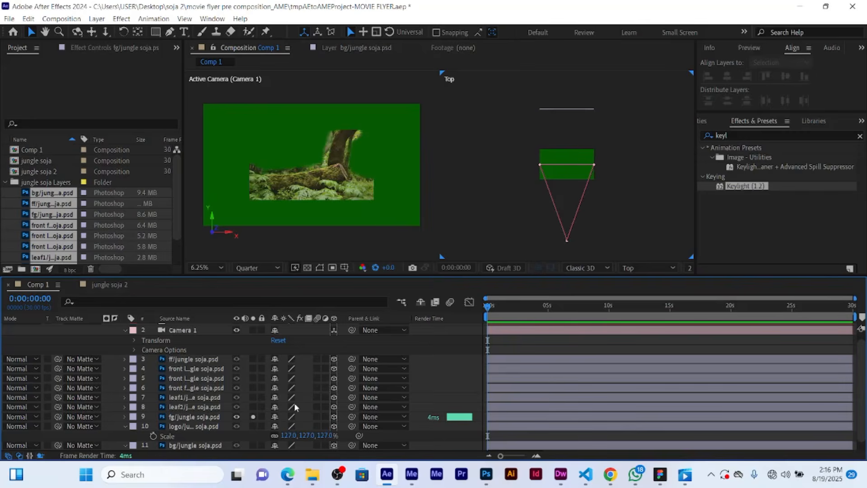
pyautogui.click(501, 416)
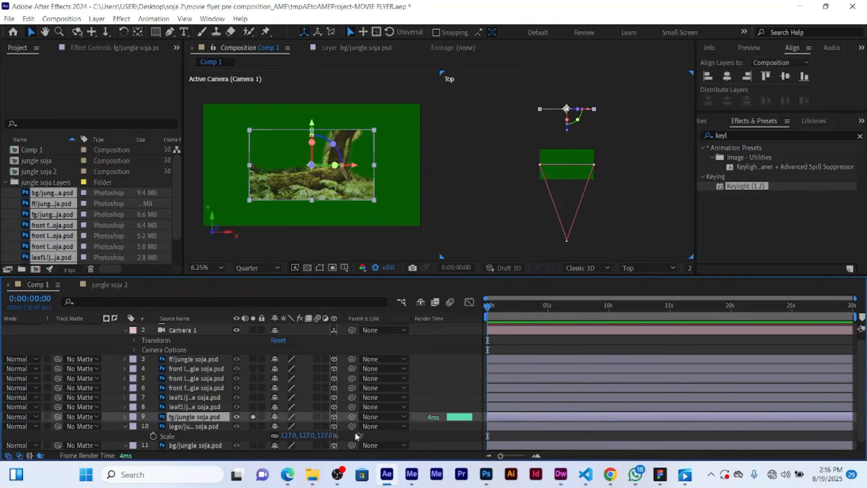
pyautogui.press('s')
pyautogui.moveTo(323, 426); pyautogui.dragTo(359, 425)
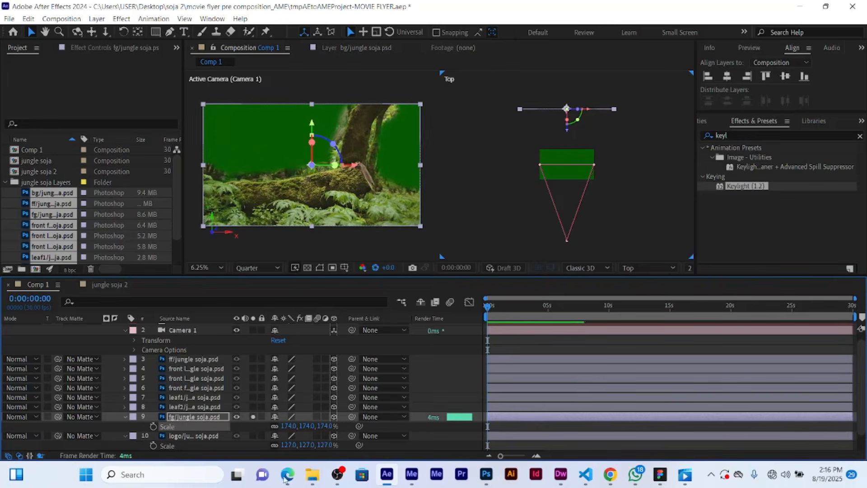
pyautogui.click(254, 434)
pyautogui.scroll(-1, 255, 432)
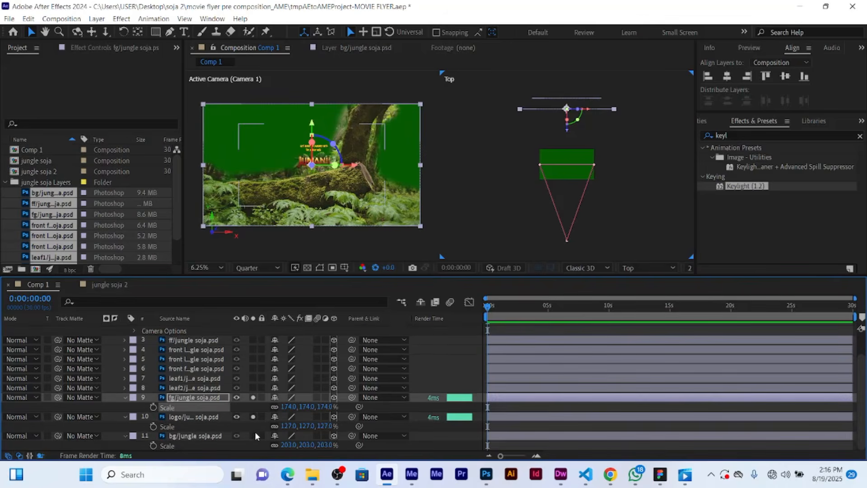
# Solo the bg layer alongside the fg and logo layers to compare them, and clear all three solos.
pyautogui.click(252, 433)
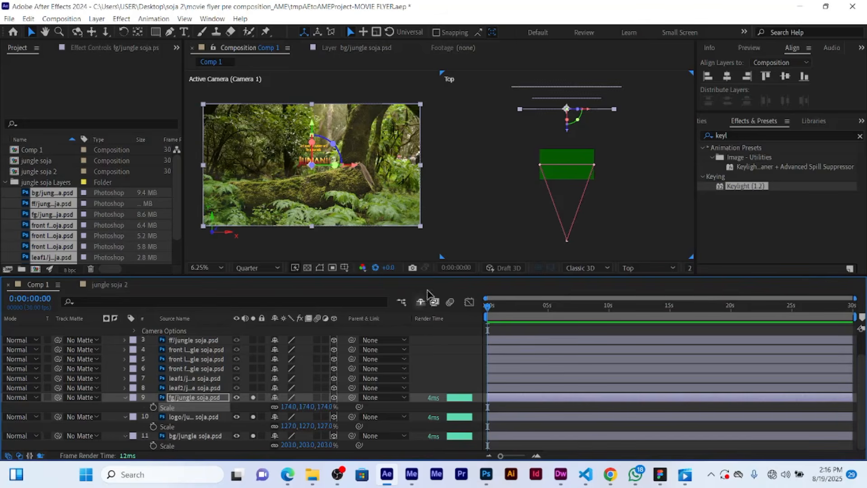
pyautogui.click(255, 397)
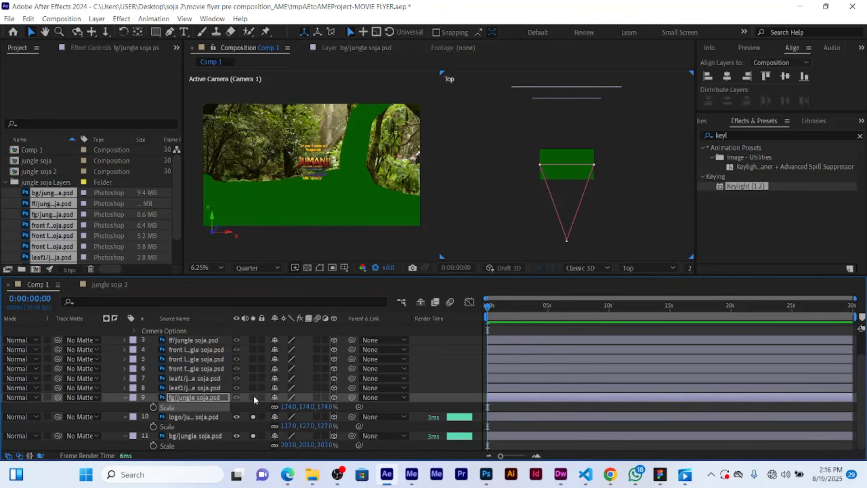
pyautogui.click(252, 417)
pyautogui.click(254, 435)
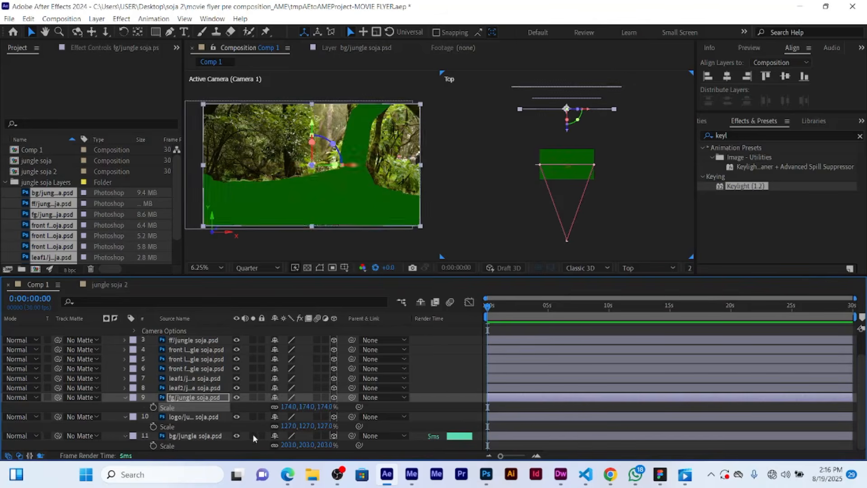
# Move the leaf2/jungle soja.psd layer back along Z to just in front of the fg layer.
pyautogui.click(517, 390)
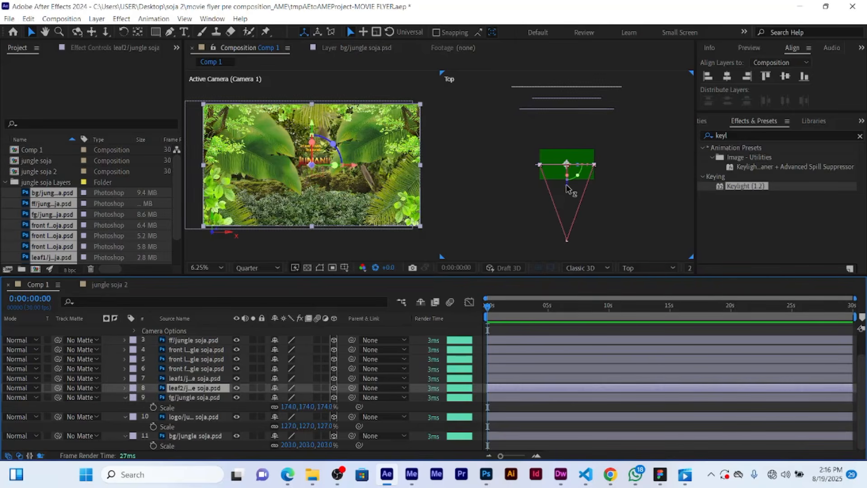
pyautogui.moveTo(568, 185); pyautogui.dragTo(573, 139)
pyautogui.click(573, 140)
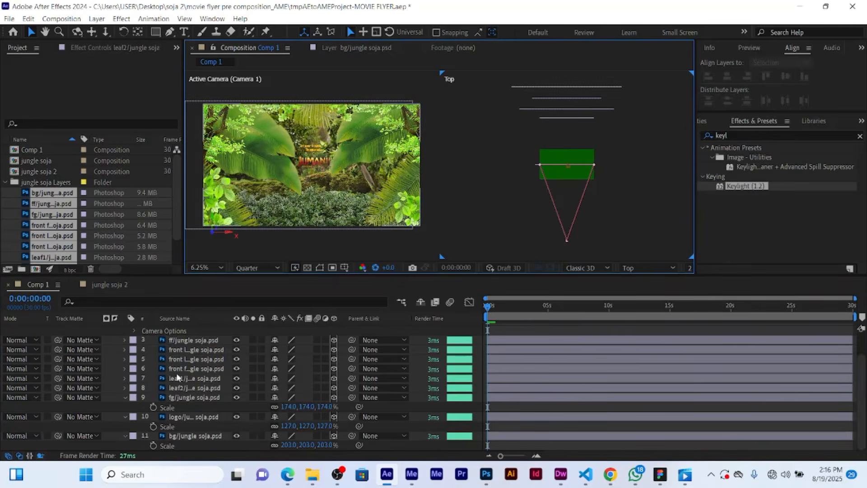
# Solo the leaf2 layer and move it along X and Y so its foliage meets the frame's upper-left corner.
pyautogui.click(253, 397)
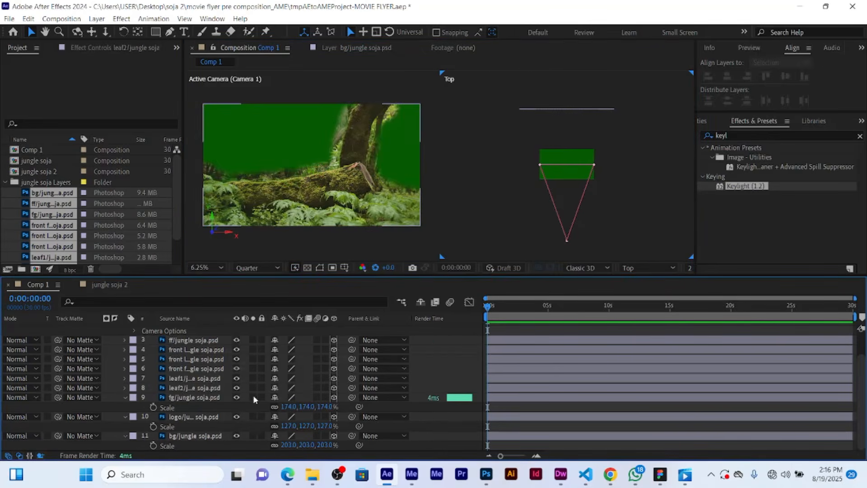
pyautogui.click(253, 397)
pyautogui.click(253, 387)
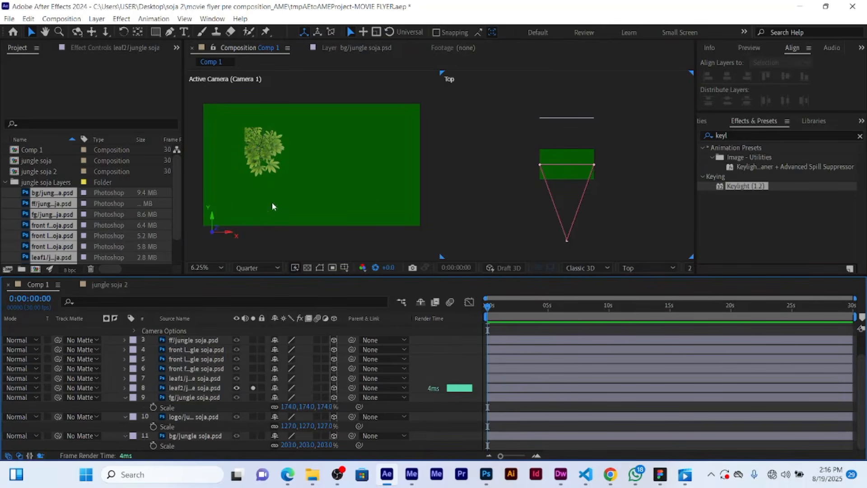
pyautogui.click(567, 118)
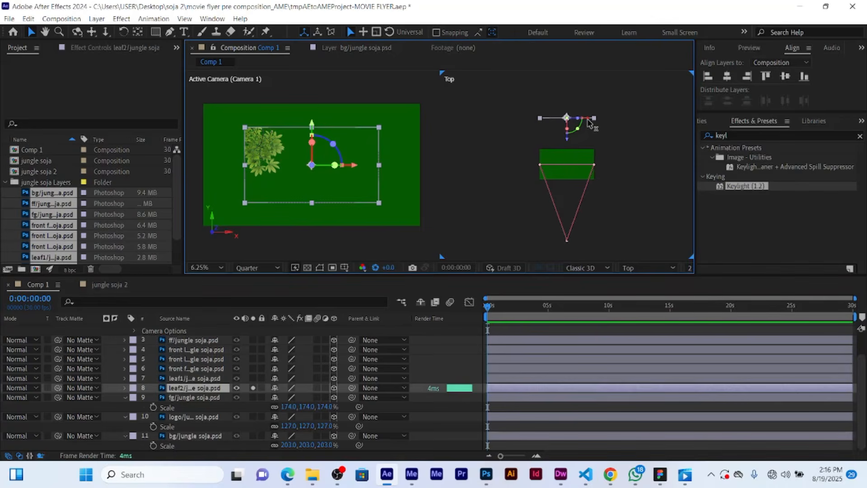
pyautogui.press('.')
pyautogui.press('.')
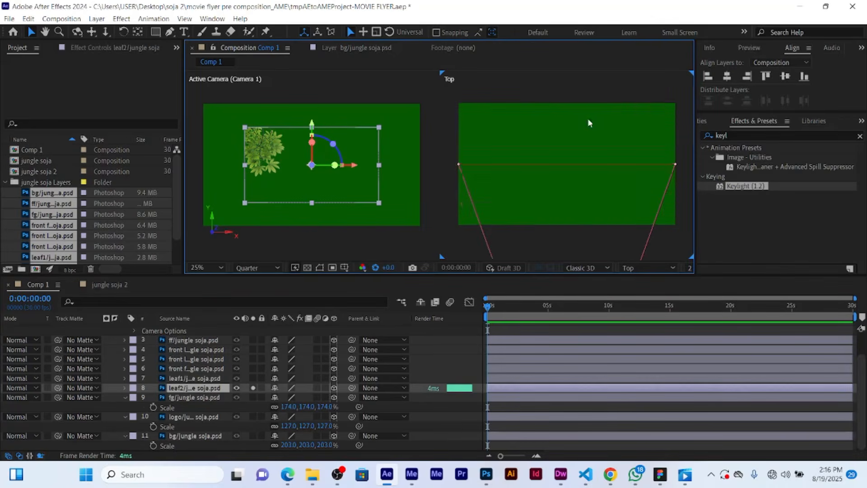
pyautogui.press(',')
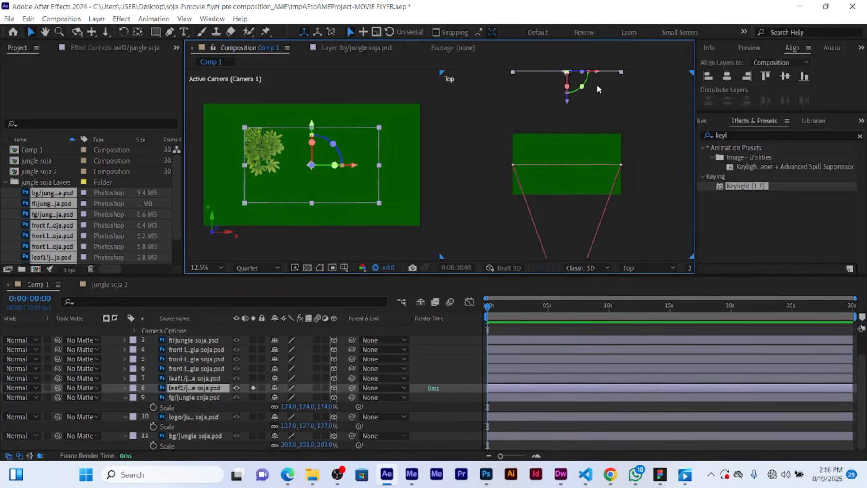
pyautogui.press(',')
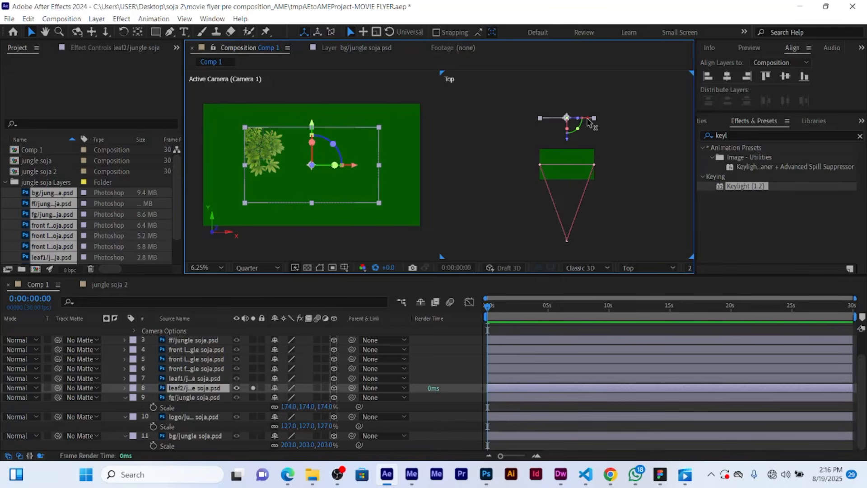
pyautogui.moveTo(588, 122); pyautogui.dragTo(570, 122)
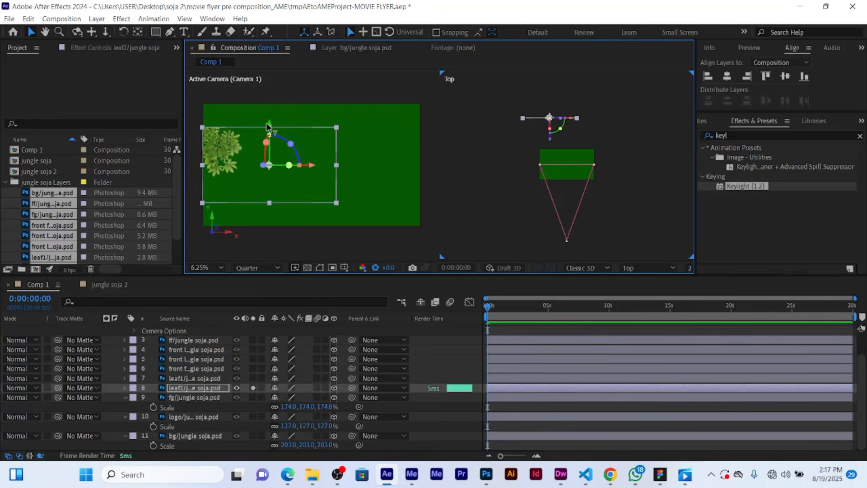
pyautogui.moveTo(269, 126); pyautogui.dragTo(274, 102)
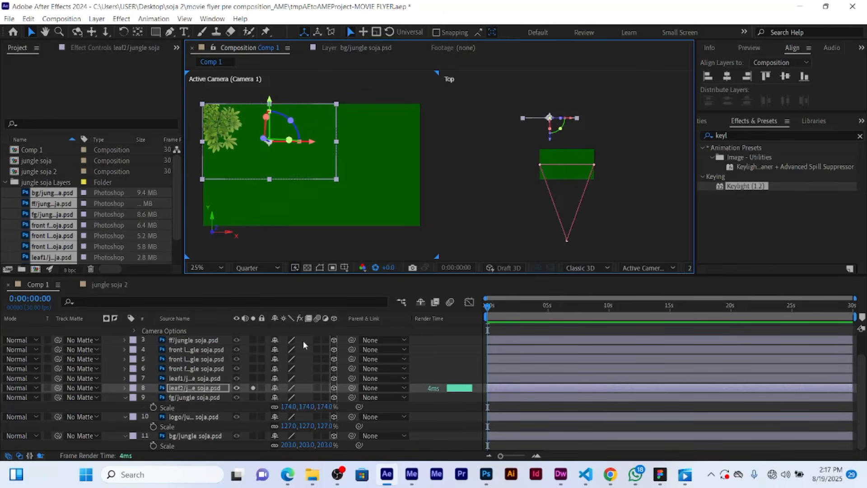
# Set the leaf2 layer's scale to 137% and realign its foliage with the frame's upper-left corner.
pyautogui.press('s')
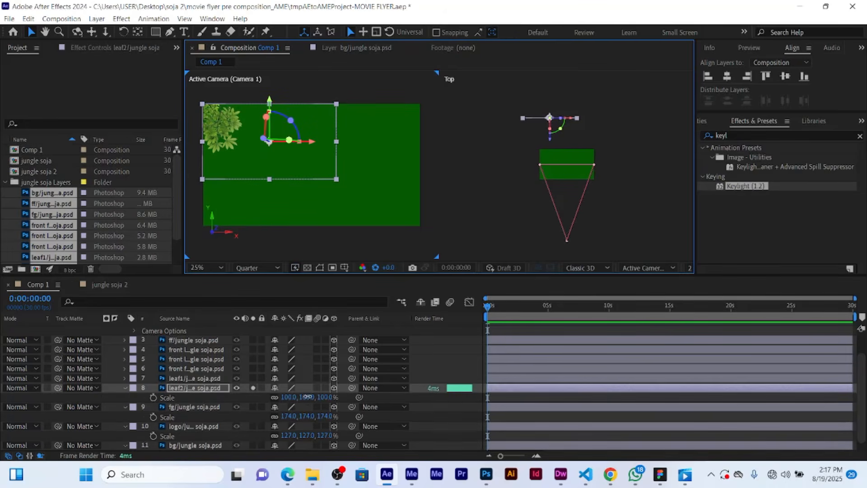
pyautogui.moveTo(307, 398); pyautogui.dragTo(321, 395)
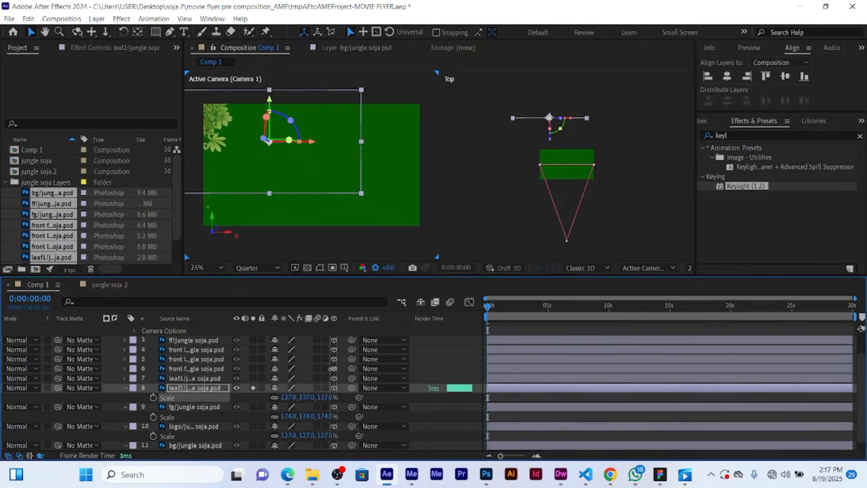
pyautogui.moveTo(322, 141); pyautogui.dragTo(338, 137)
pyautogui.moveTo(293, 101); pyautogui.dragTo(294, 115)
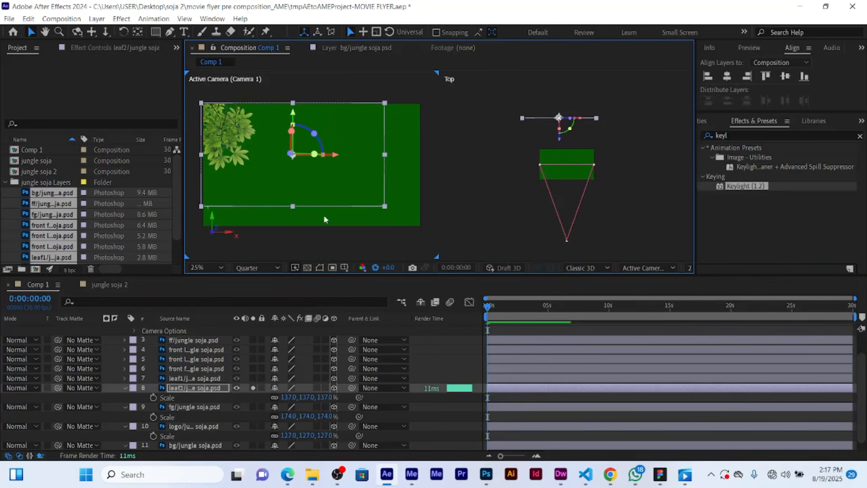
# Enlarge the leaf2 layer to 178% and shift it right and down to fit the frame's upper-left corner.
pyautogui.moveTo(307, 396); pyautogui.dragTo(330, 396)
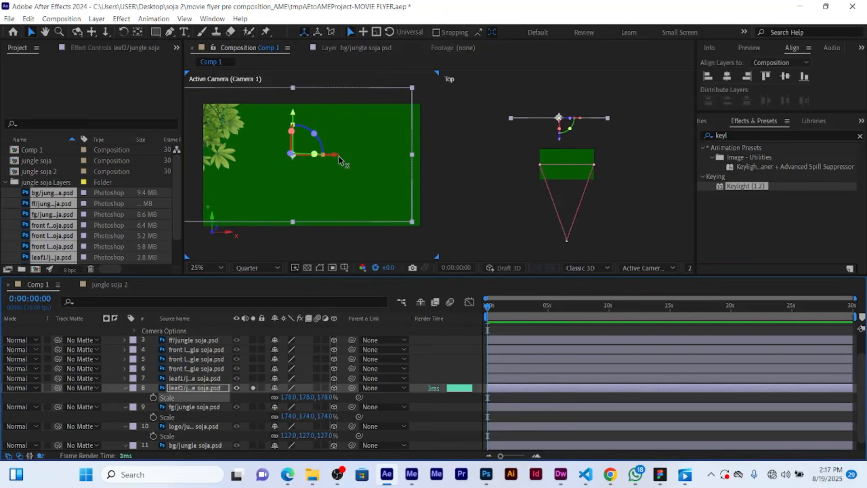
pyautogui.moveTo(338, 156); pyautogui.dragTo(357, 156)
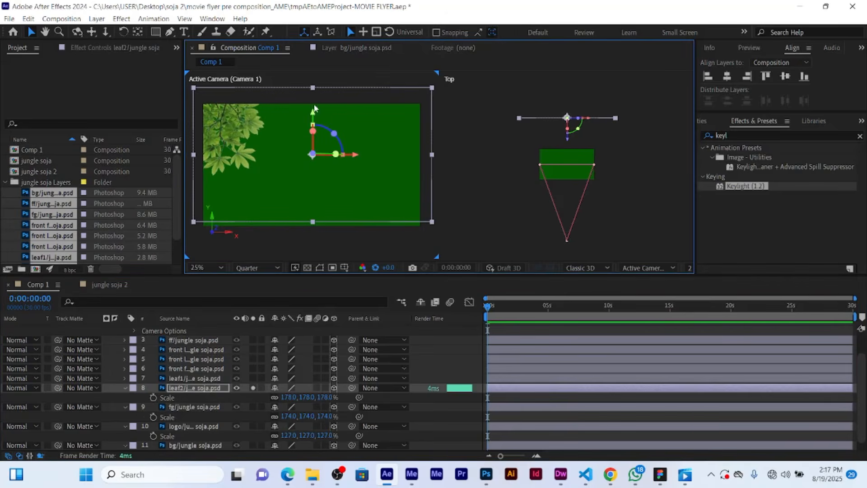
pyautogui.moveTo(313, 114); pyautogui.dragTo(312, 129)
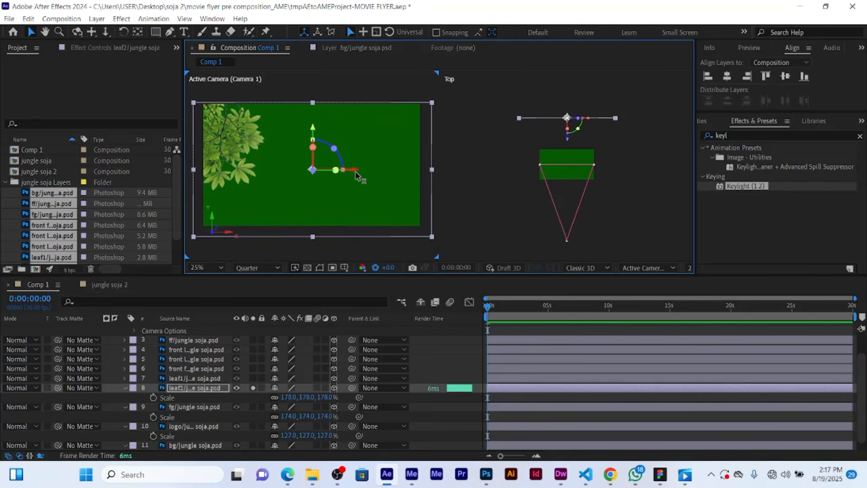
pyautogui.moveTo(355, 171); pyautogui.dragTo(367, 175)
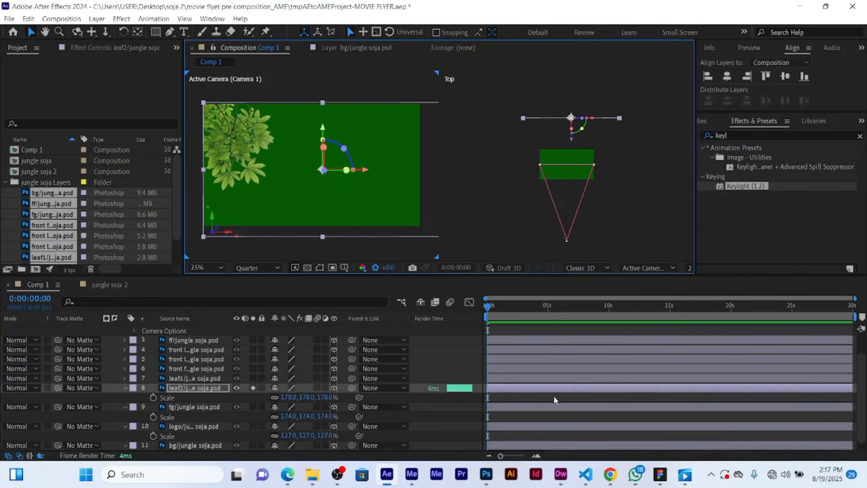
# Unsolo leaf2 and move the leaf1/jungle soja.psd layer back along Z to just in front of it.
pyautogui.click(251, 388)
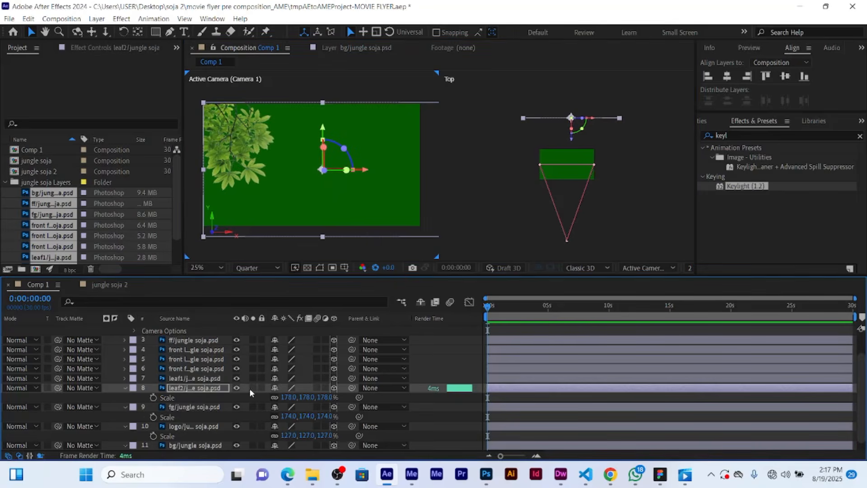
pyautogui.click(500, 381)
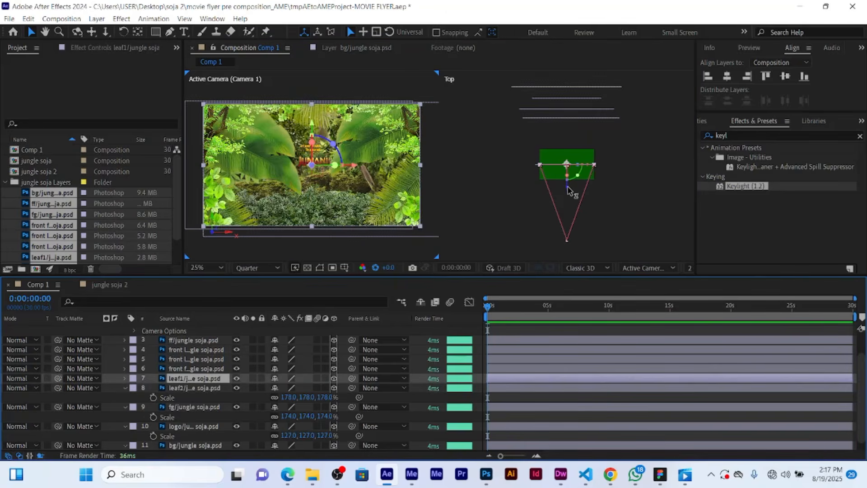
pyautogui.moveTo(567, 185); pyautogui.dragTo(571, 155)
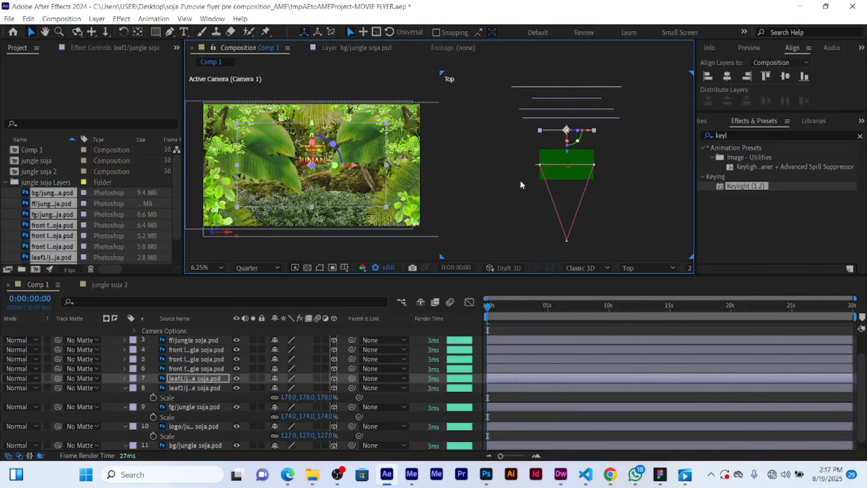
# Solo the leaf1 layer and move it right and up so its branches meet the frame's upper-right corner.
pyautogui.click(253, 378)
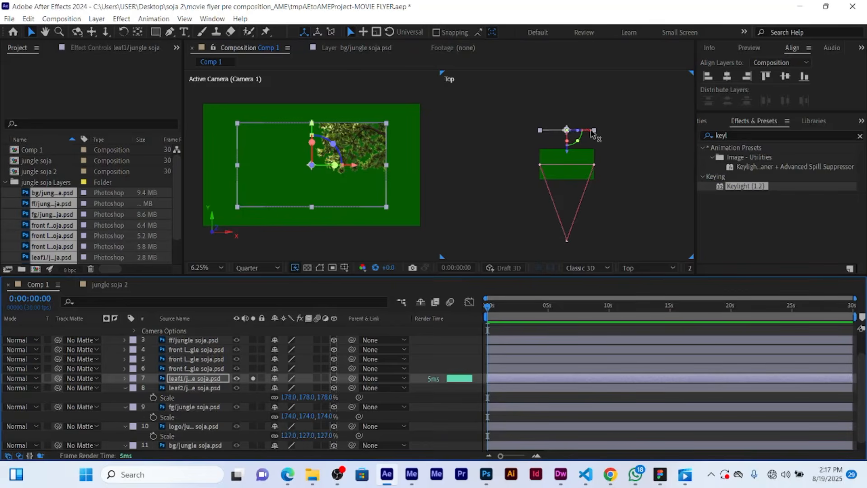
pyautogui.moveTo(589, 133); pyautogui.dragTo(606, 132)
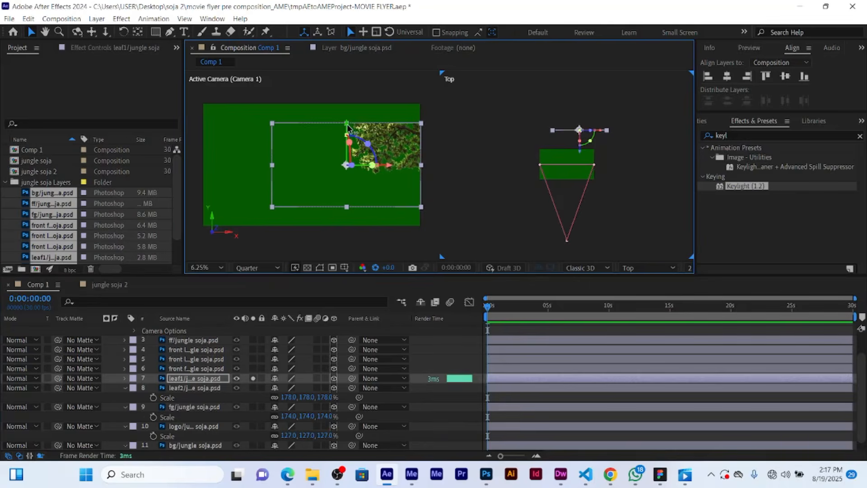
pyautogui.moveTo(347, 123); pyautogui.dragTo(369, 115)
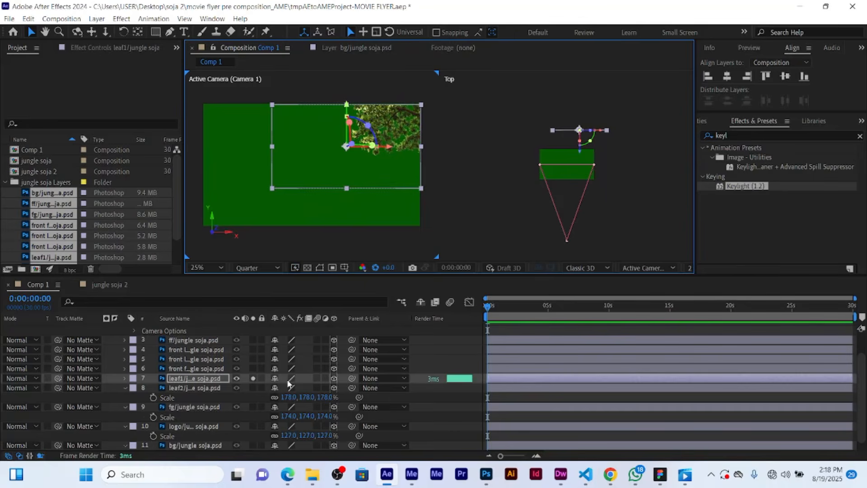
# Set the leaf1 layer's scale to 133% and shift it down and left to fit the frame's upper-right corner.
pyautogui.press('s')
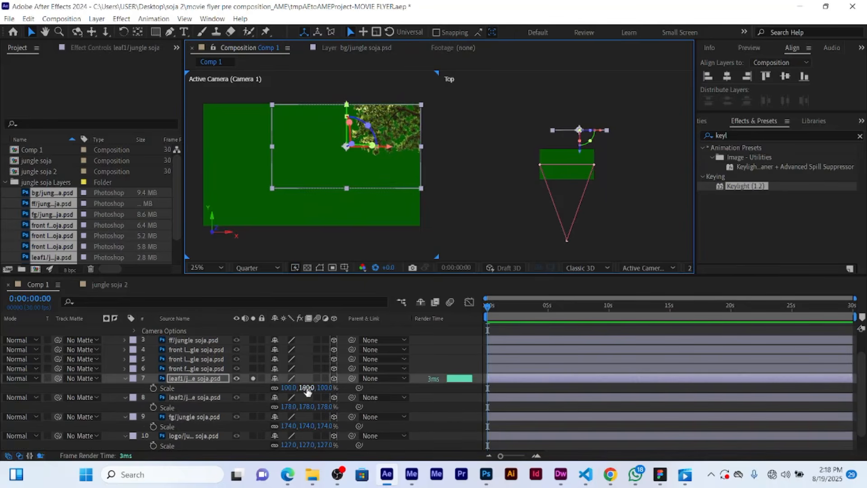
pyautogui.moveTo(307, 387); pyautogui.dragTo(326, 387)
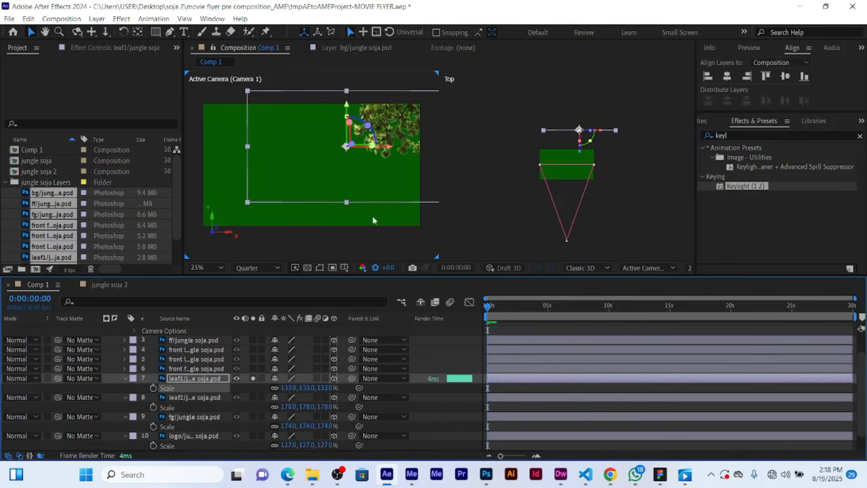
pyautogui.moveTo(344, 100); pyautogui.dragTo(342, 113)
pyautogui.moveTo(390, 158); pyautogui.dragTo(366, 157)
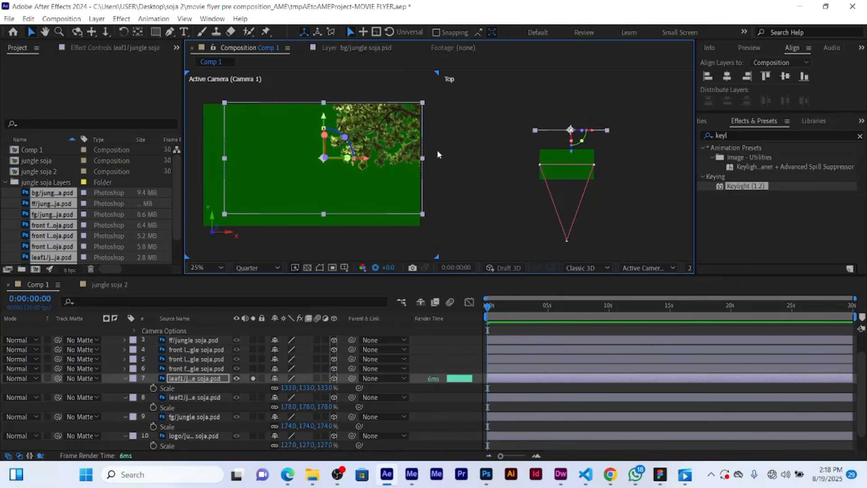
# Unsolo leaf1 and move the front foliage layer (layer 6) back along Z to just in front of it.
pyautogui.click(254, 378)
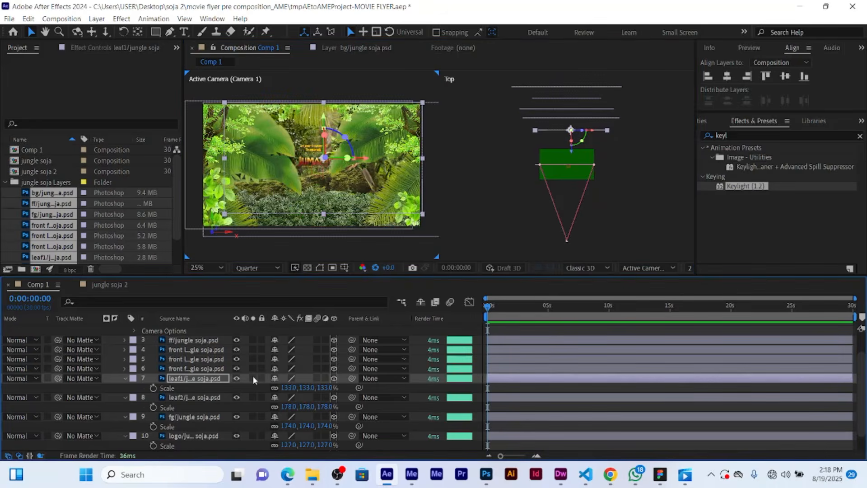
pyautogui.click(520, 368)
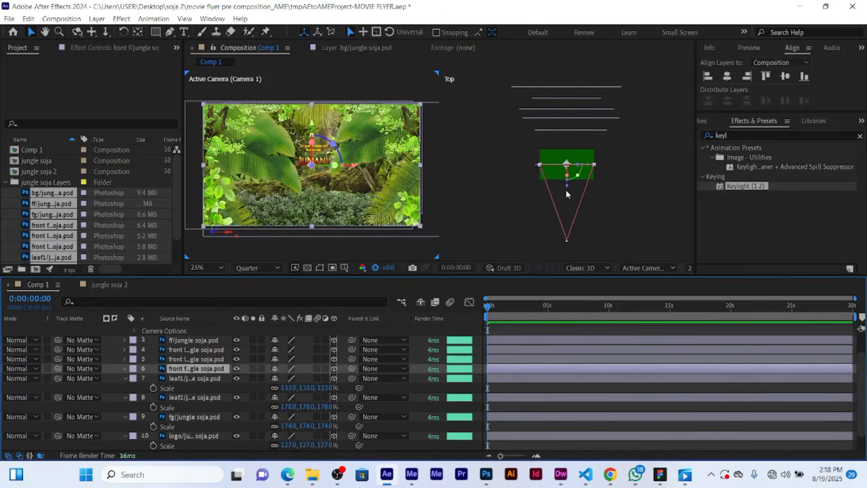
pyautogui.moveTo(567, 190); pyautogui.dragTo(570, 159)
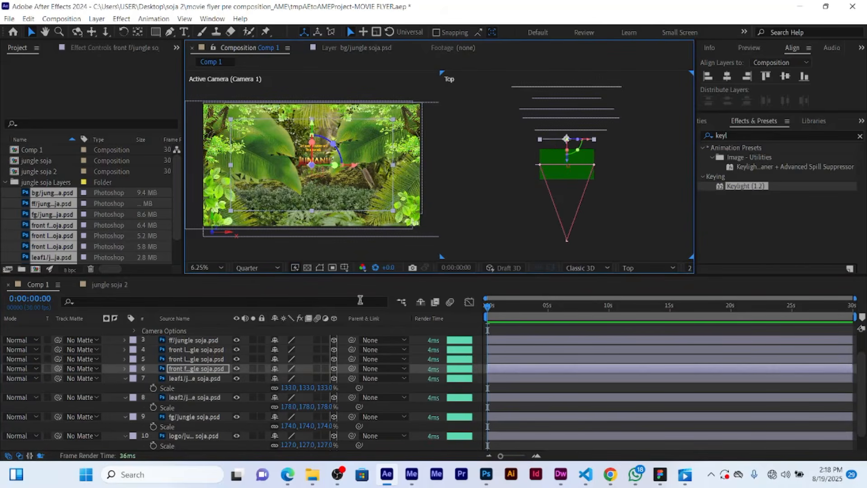
# Solo the front foliage layer (layer 6) and set its scale to 143% so the bushes span the frame's width.
pyautogui.click(317, 367)
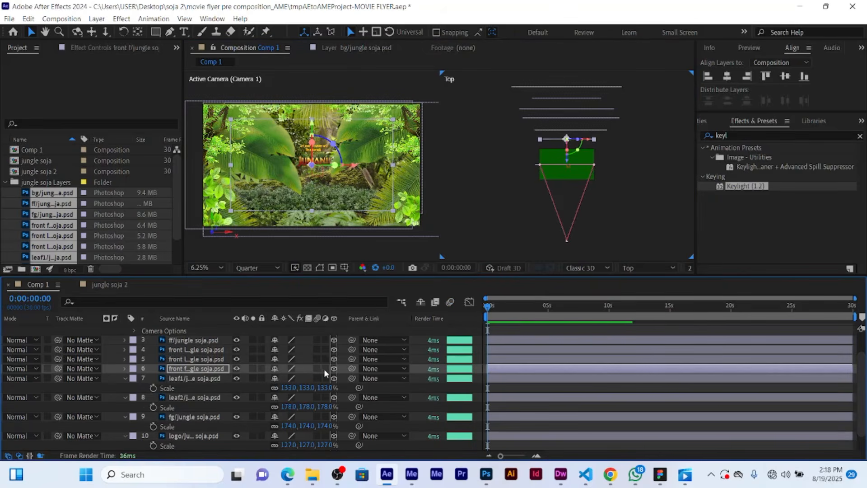
pyautogui.click(254, 368)
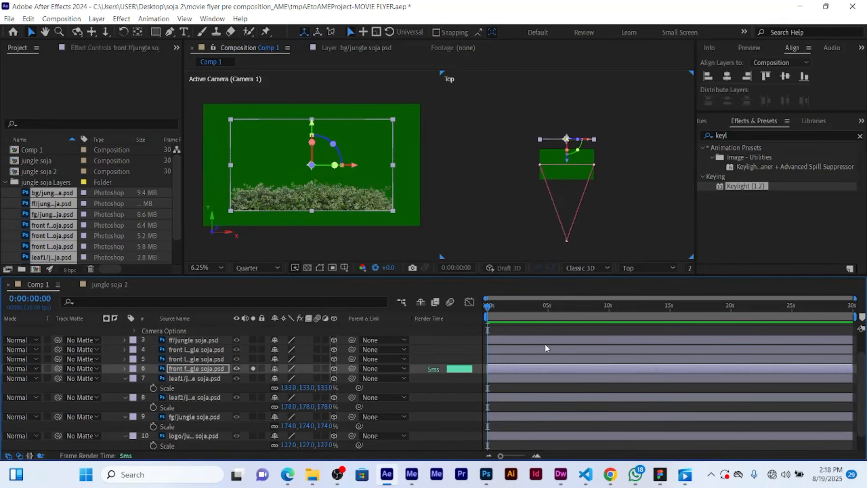
pyautogui.press('XF86MonBrightnessDown')
pyautogui.press('XF86MonBrightnessDown')
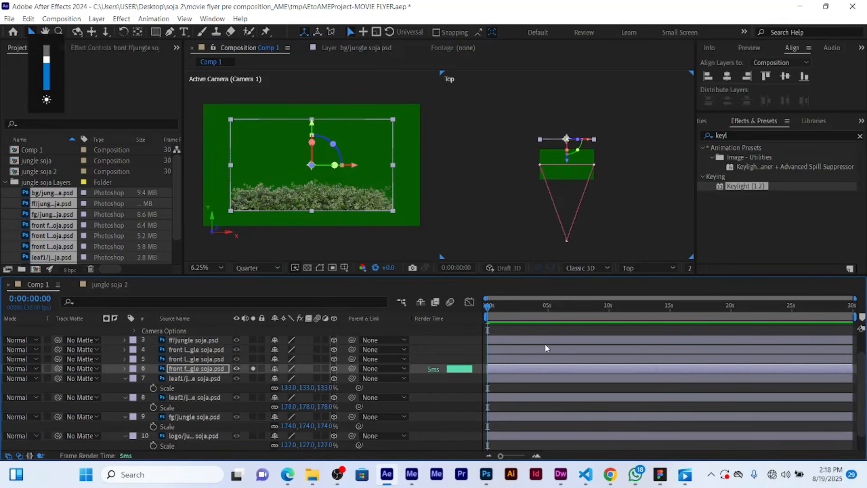
pyautogui.press('s')
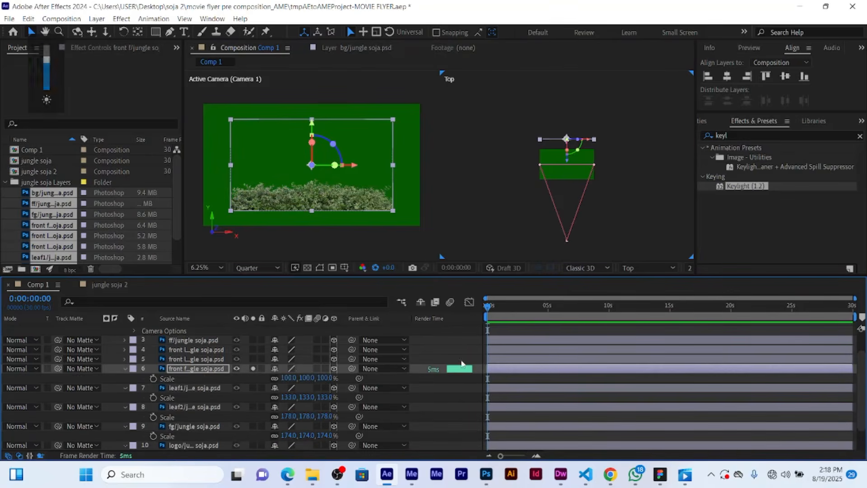
pyautogui.moveTo(301, 378); pyautogui.dragTo(327, 380)
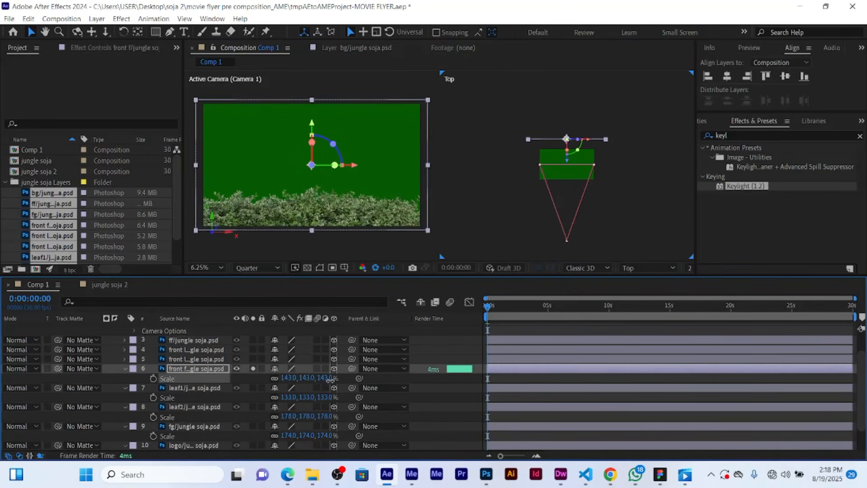
# Unsolo layer 6 and move the front l2/jungle soja.psd layer back along Z to just in front of it.
pyautogui.click(253, 368)
pyautogui.click(528, 360)
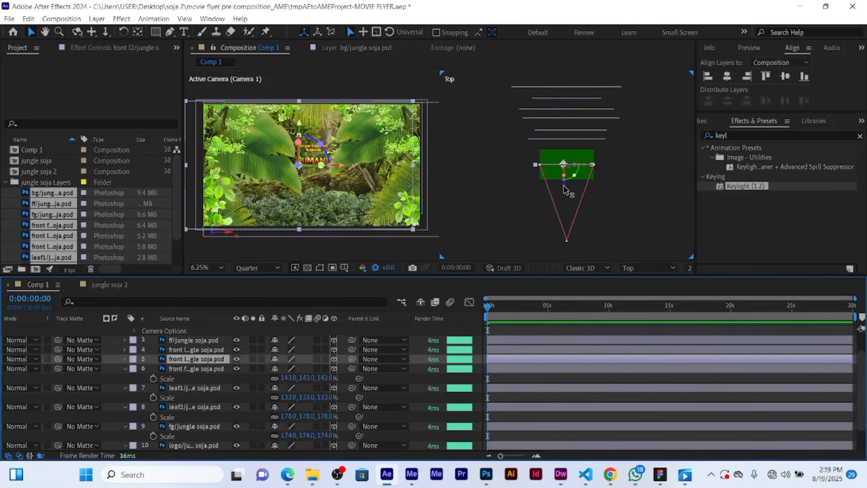
pyautogui.moveTo(563, 185); pyautogui.dragTo(568, 172)
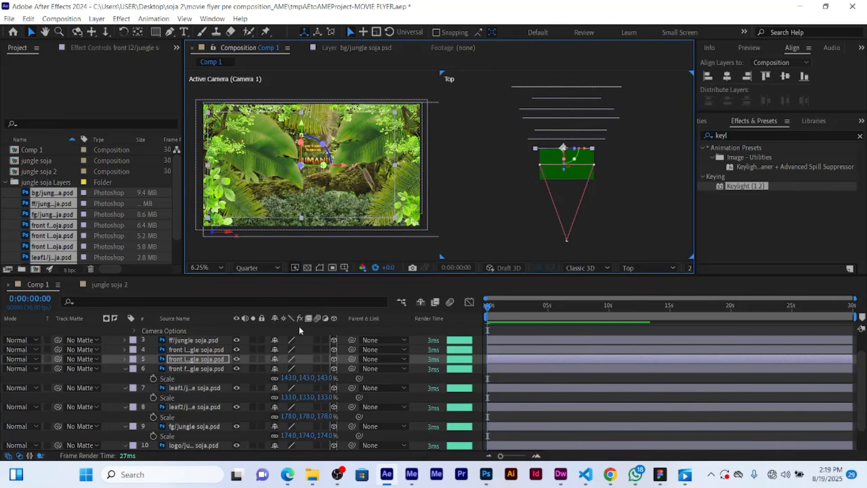
# Solo the front l2 layer, set its scale to 121% and shift it left so its leaves meet the frame's left edge.
pyautogui.click(253, 359)
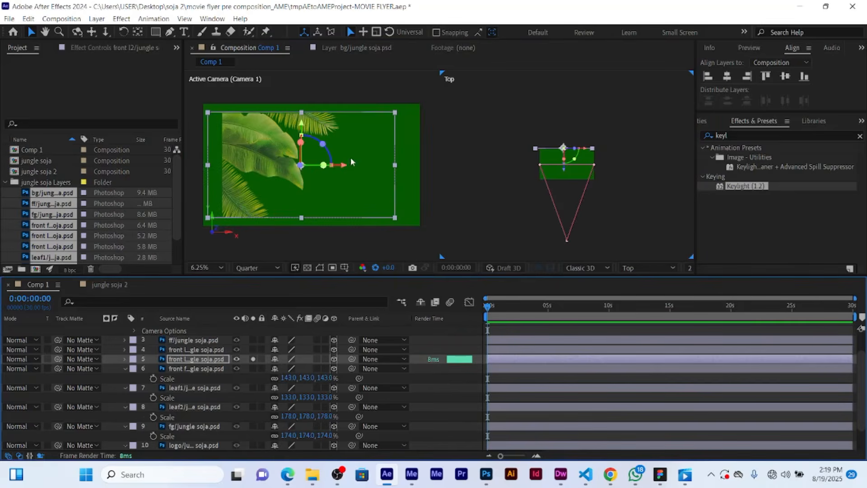
pyautogui.moveTo(346, 165); pyautogui.dragTo(326, 166)
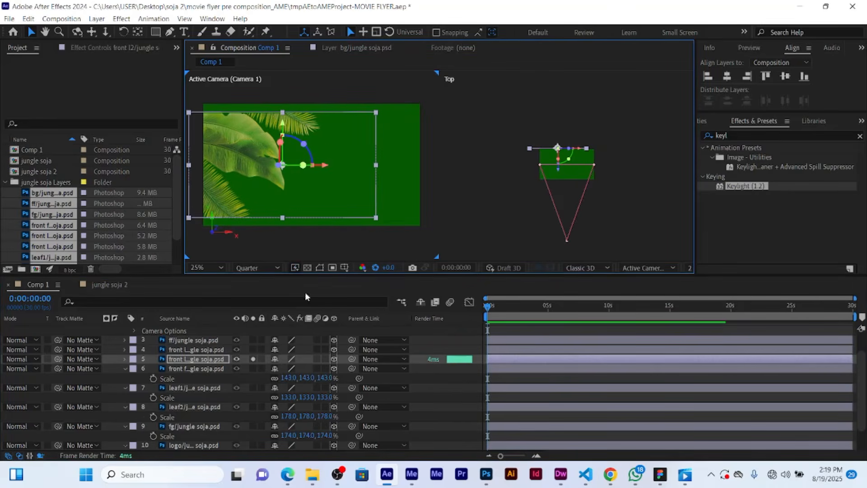
pyautogui.press('s')
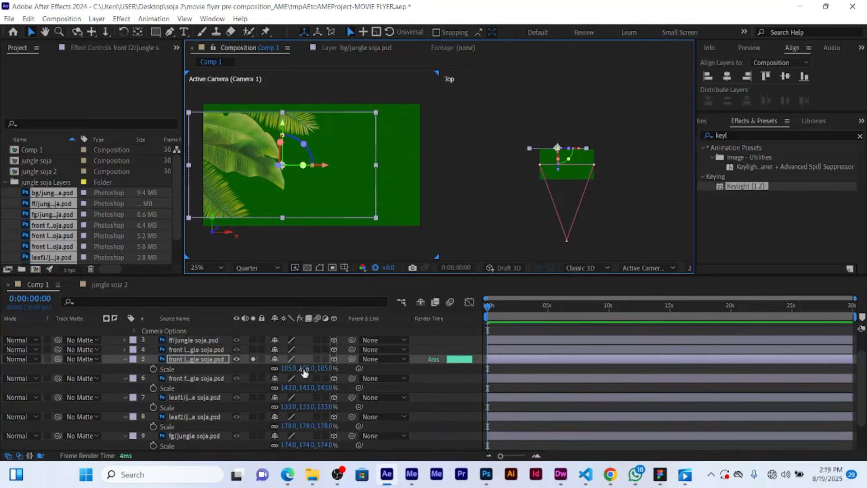
pyautogui.moveTo(302, 368); pyautogui.dragTo(319, 369)
pyautogui.moveTo(323, 167); pyautogui.dragTo(338, 167)
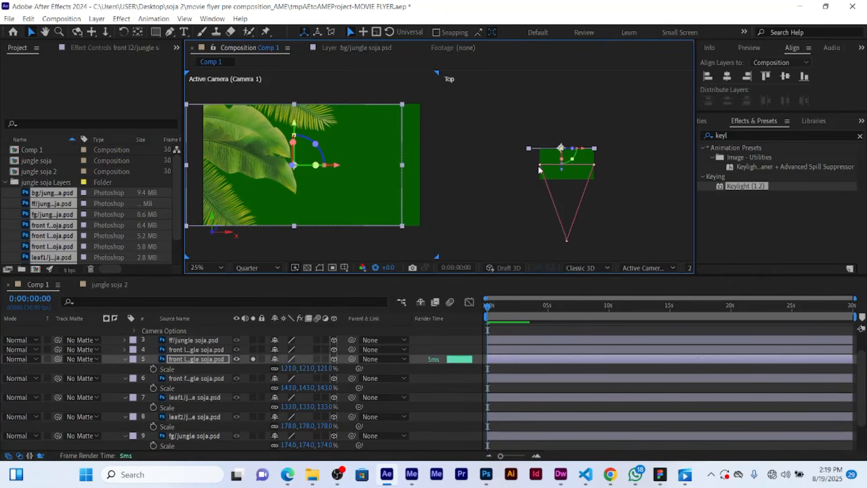
# Unsolo front l2 and move the front l1/jungle soja.psd layer back along Z to just in front of it.
pyautogui.click(253, 359)
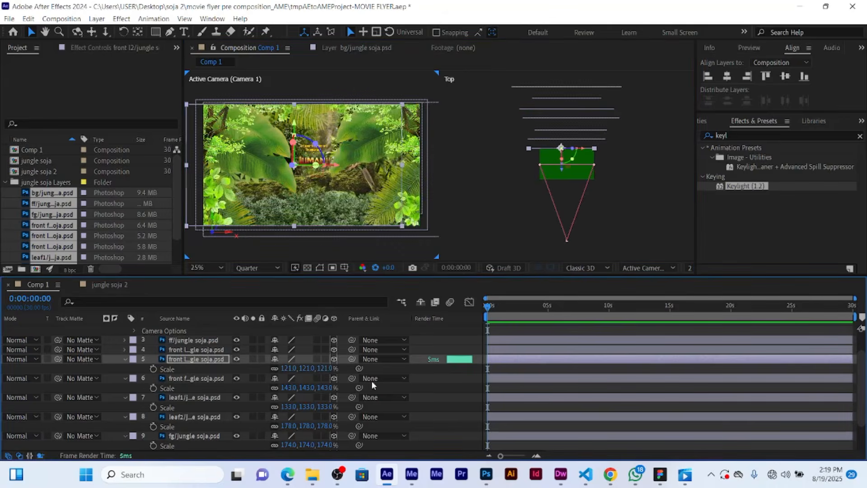
pyautogui.click(508, 350)
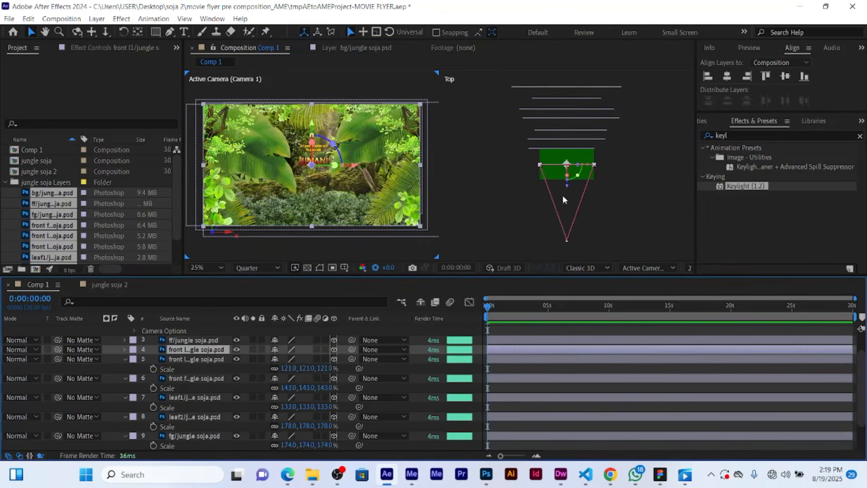
pyautogui.moveTo(570, 192); pyautogui.dragTo(570, 177)
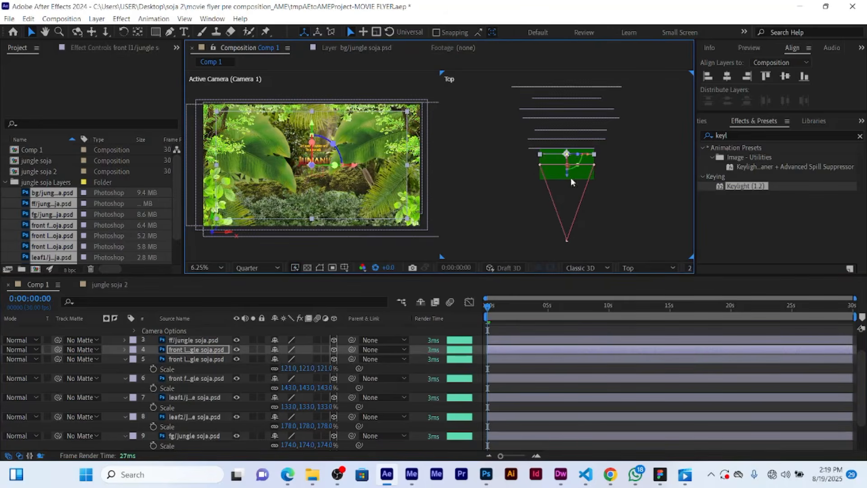
# Nudge the front l2 layer slightly farther back along Z to widen its gap from front l1.
pyautogui.click(548, 148)
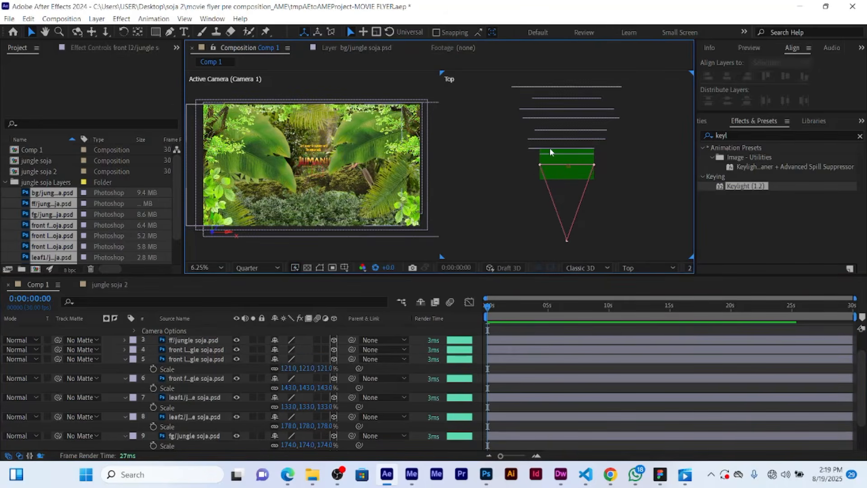
pyautogui.click(549, 148)
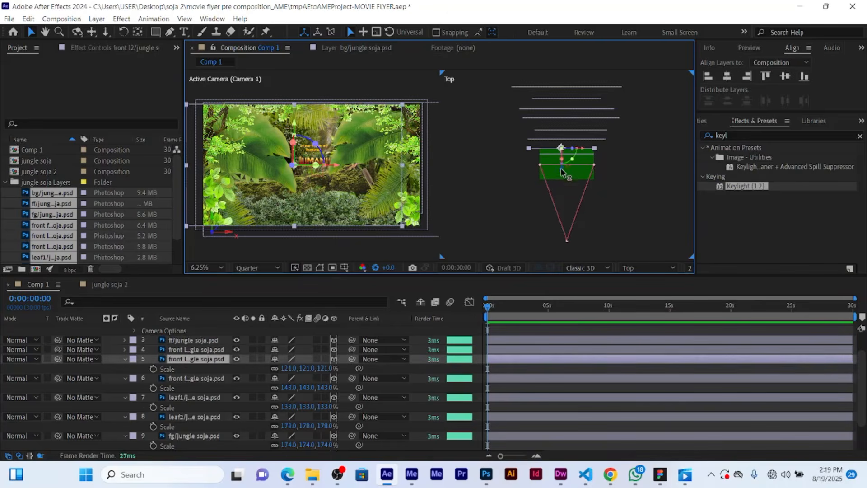
pyautogui.moveTo(563, 172); pyautogui.dragTo(565, 171)
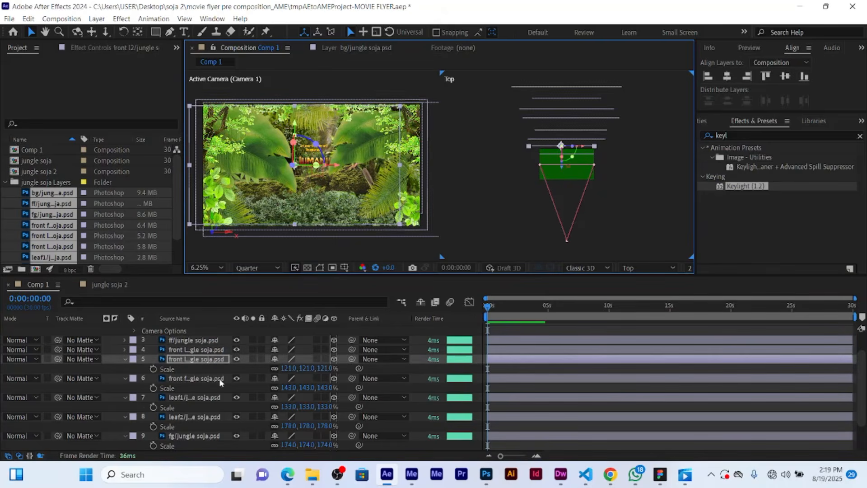
# Solo front l2, shift it slightly left and set its scale to 126% to fill the frame's left side, then unsolo it.
pyautogui.click(253, 358)
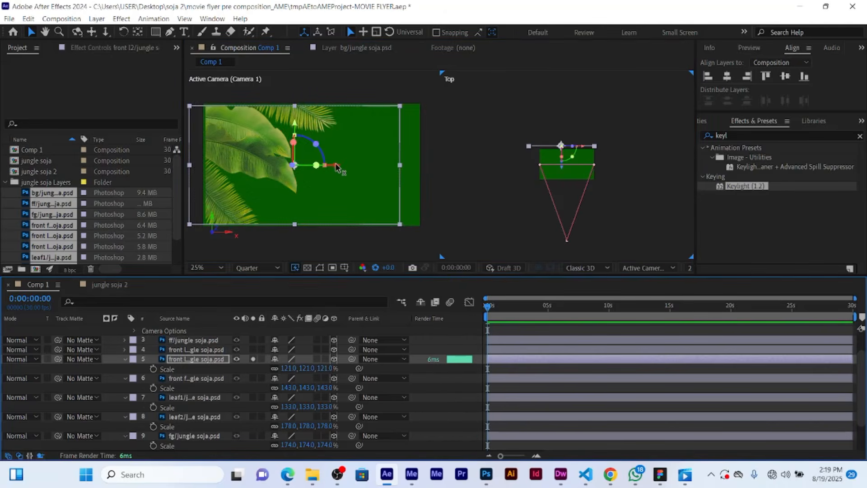
pyautogui.moveTo(341, 168); pyautogui.dragTo(337, 167)
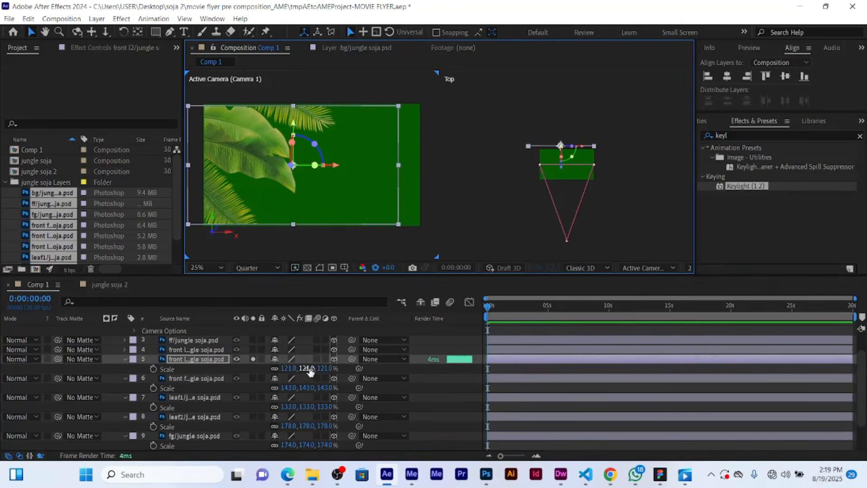
pyautogui.moveTo(310, 369); pyautogui.dragTo(308, 363)
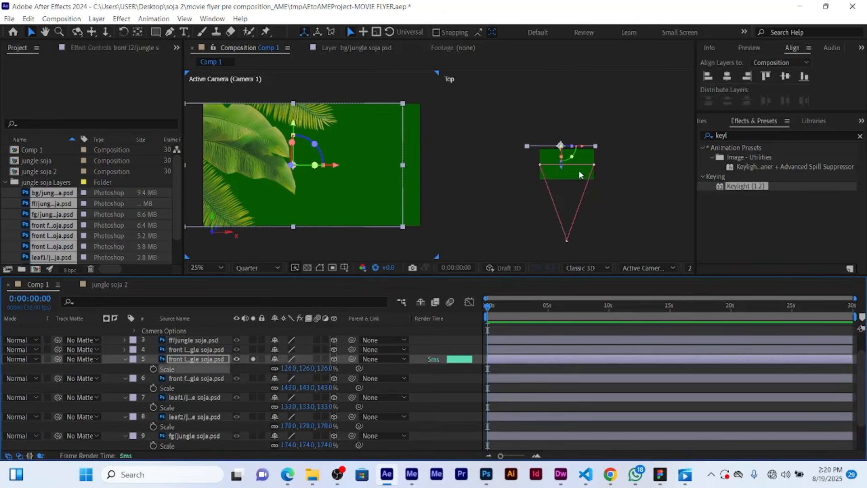
pyautogui.click(254, 359)
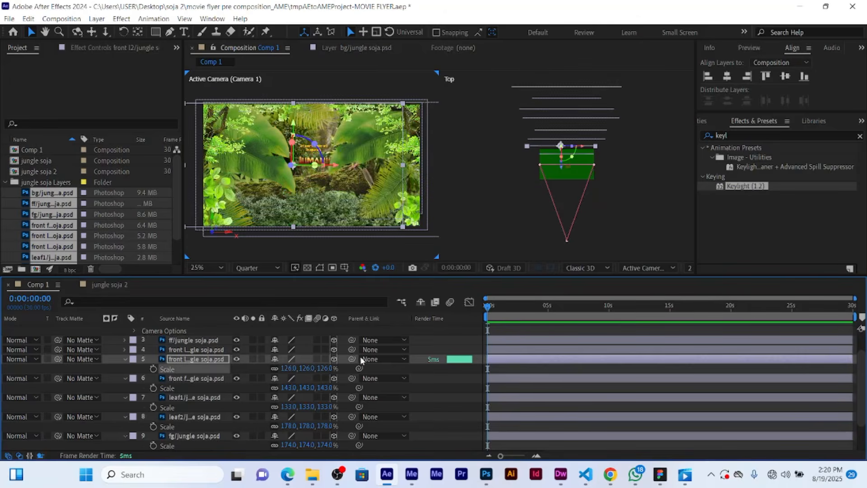
# Solo the front l1 layer and move it right and up so its leaves meet the frame's upper-right corner.
pyautogui.click(554, 349)
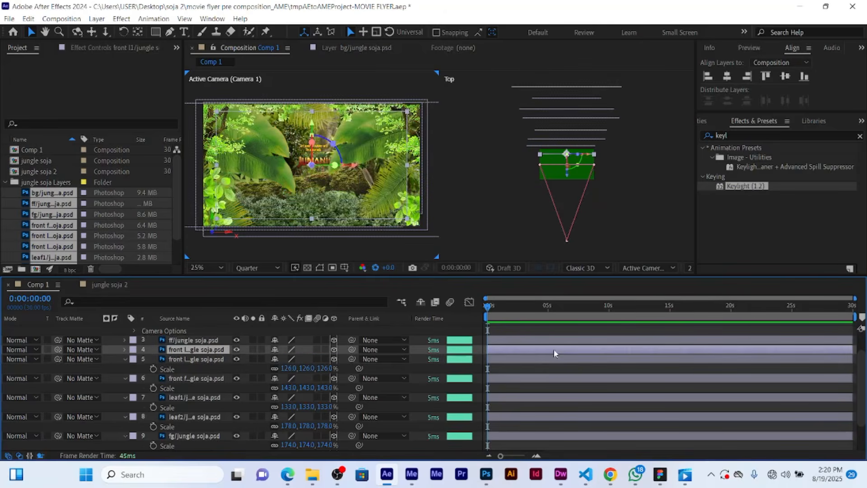
pyautogui.click(253, 350)
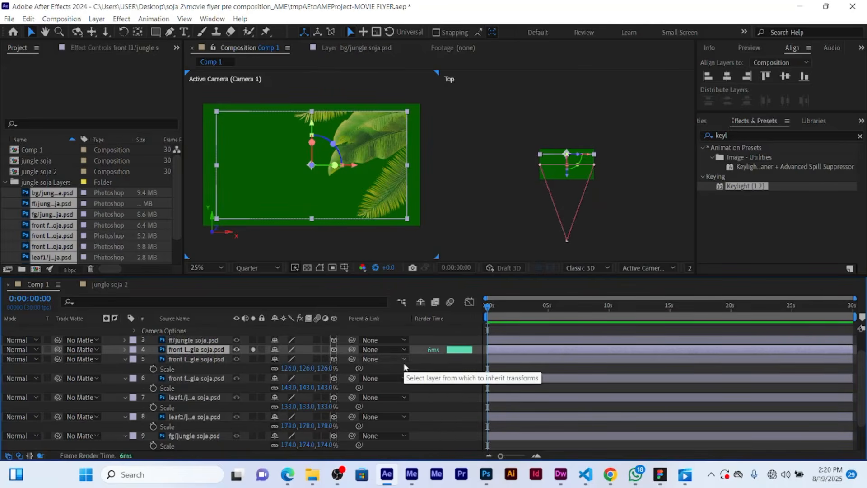
pyautogui.press('s')
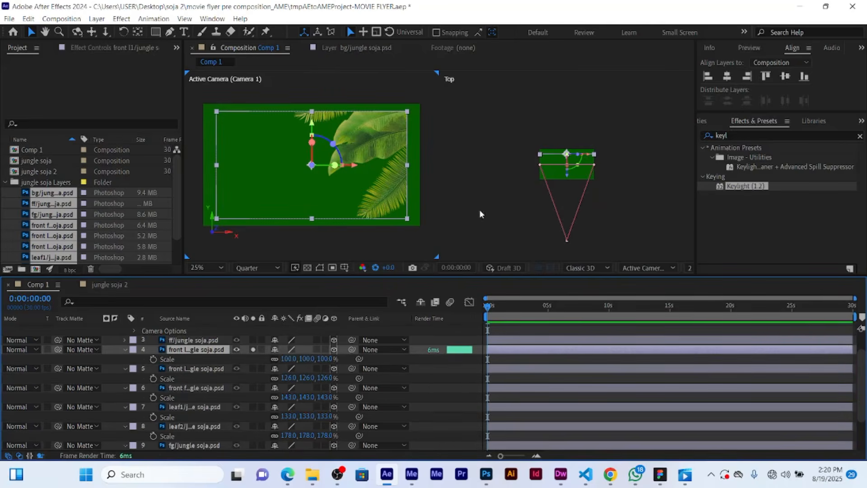
pyautogui.moveTo(356, 165); pyautogui.dragTo(370, 165)
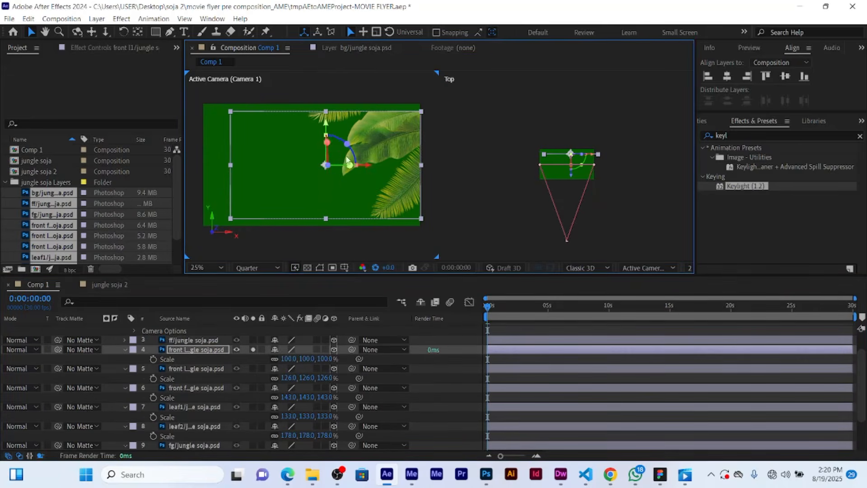
pyautogui.moveTo(326, 135); pyautogui.dragTo(329, 120)
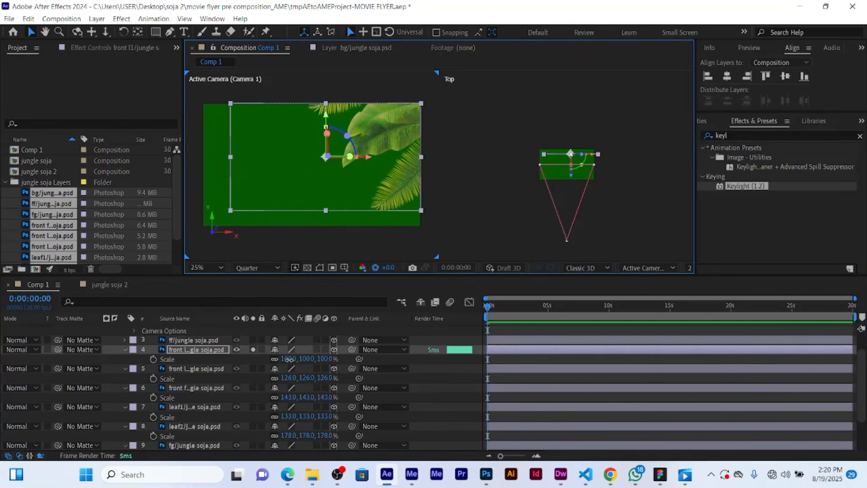
# Set the front l1 layer's scale to 110% and shift it down and left to fit the frame's right side.
pyautogui.moveTo(289, 359); pyautogui.dragTo(293, 236)
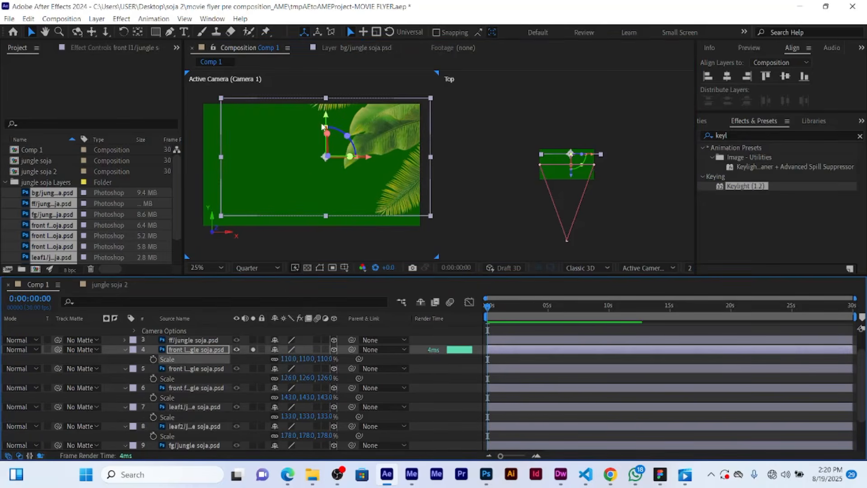
pyautogui.moveTo(326, 119); pyautogui.dragTo(325, 127)
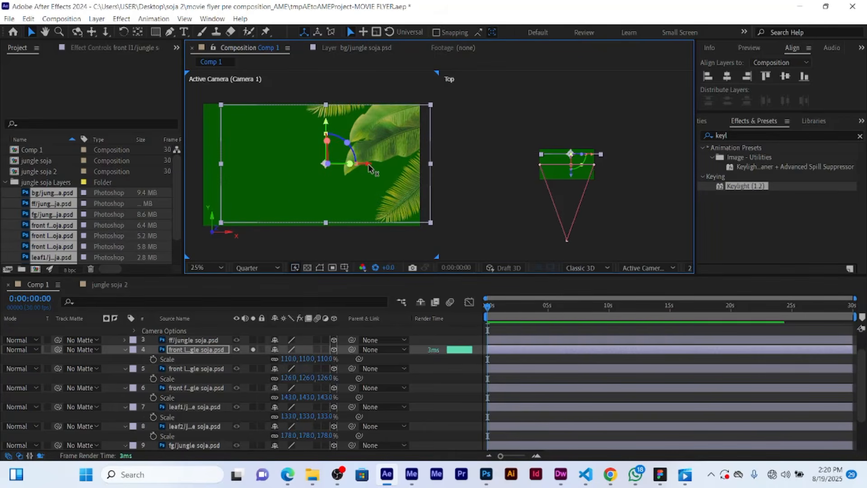
pyautogui.moveTo(367, 168); pyautogui.dragTo(361, 167)
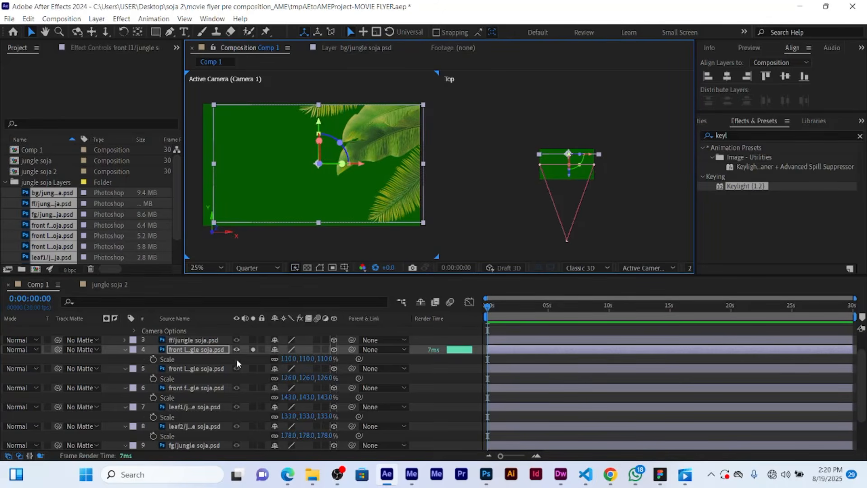
# Unsolo front l1 and move the ff/jungle soja.psd layer back along Z to just in front of it.
pyautogui.click(253, 349)
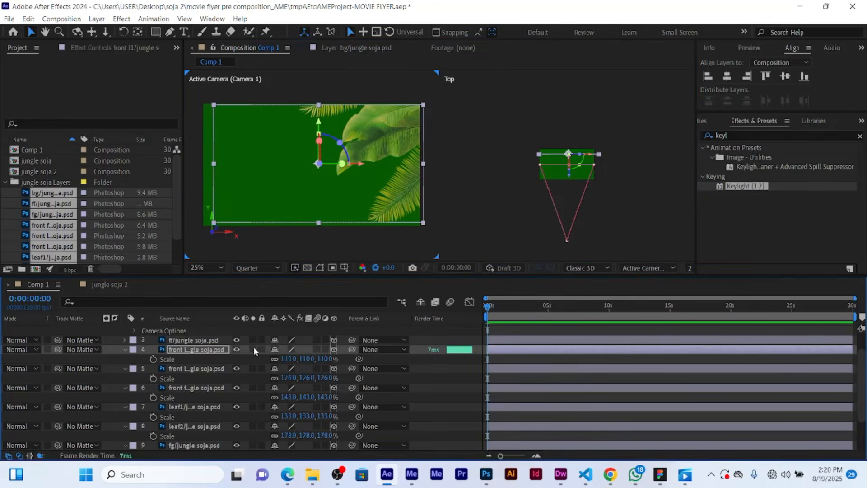
pyautogui.click(529, 340)
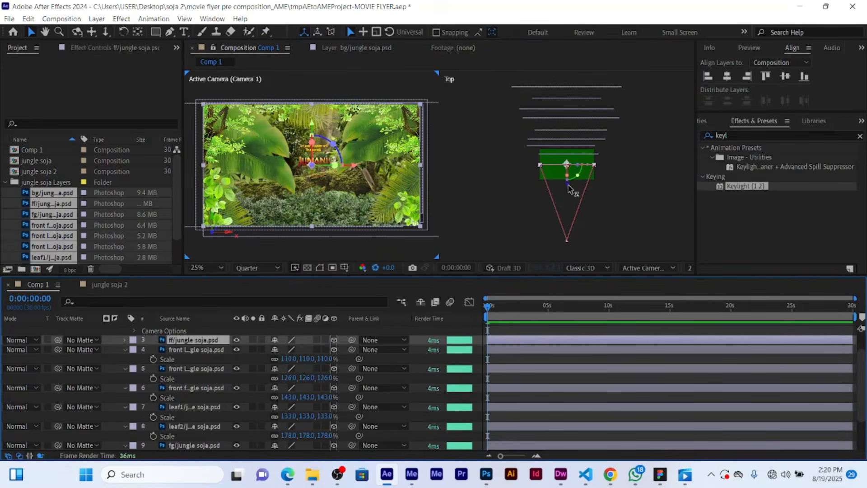
pyautogui.moveTo(567, 188); pyautogui.dragTo(570, 182)
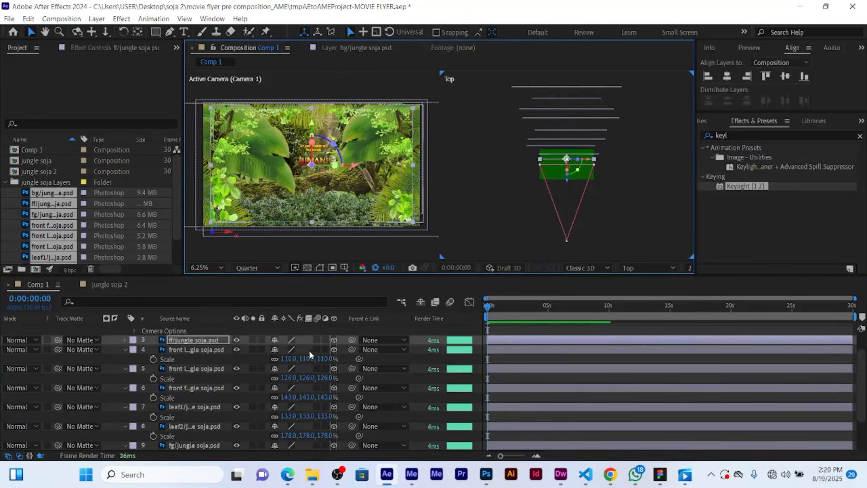
# Solo the ff layer, set its scale to 113% so its foliage reaches the frame edges, and unsolo it.
pyautogui.press('s')
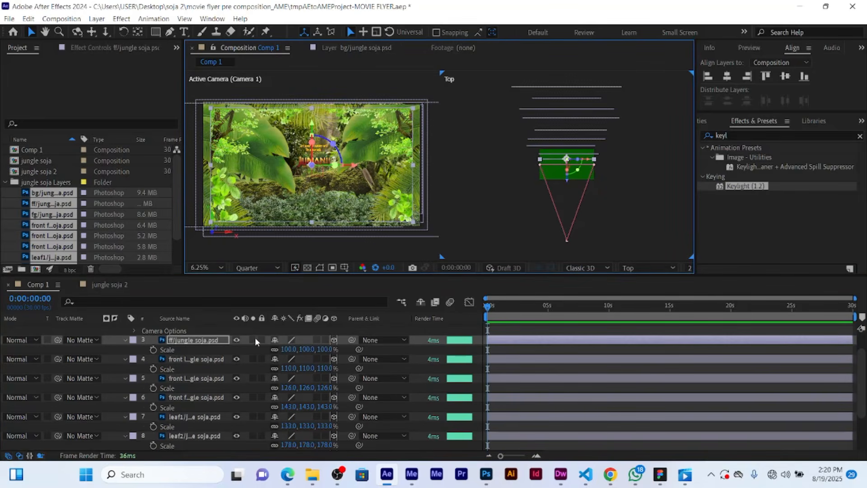
pyautogui.click(255, 339)
pyautogui.moveTo(305, 349); pyautogui.dragTo(309, 350)
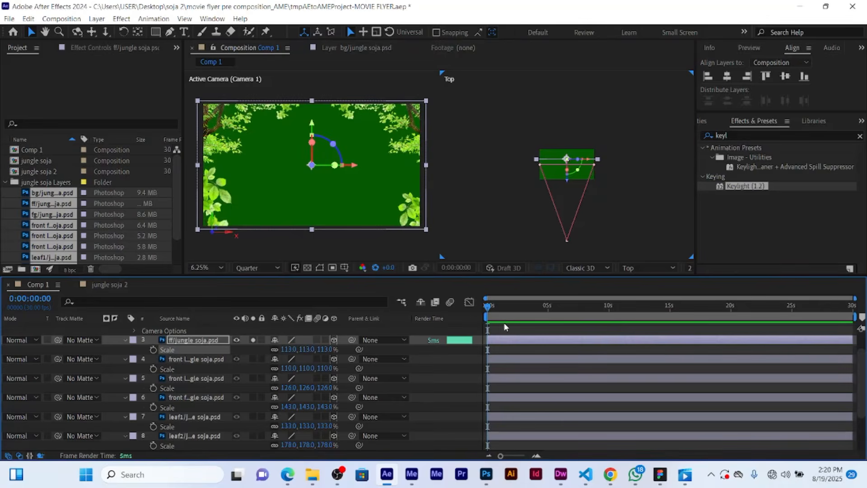
pyautogui.click(251, 340)
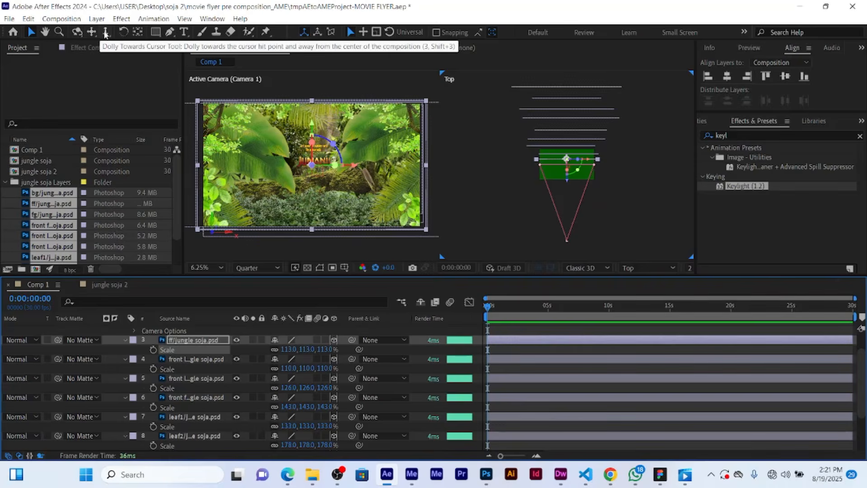
# Orbit Camera 1 around the scene to inspect the depth spacing of the jungle layers, and undo the orbit.
pyautogui.click(76, 33)
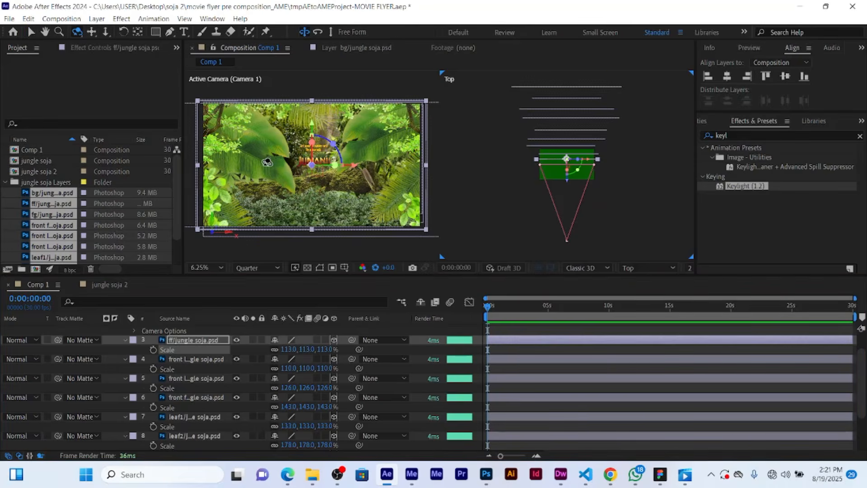
pyautogui.moveTo(266, 162); pyautogui.dragTo(232, 171)
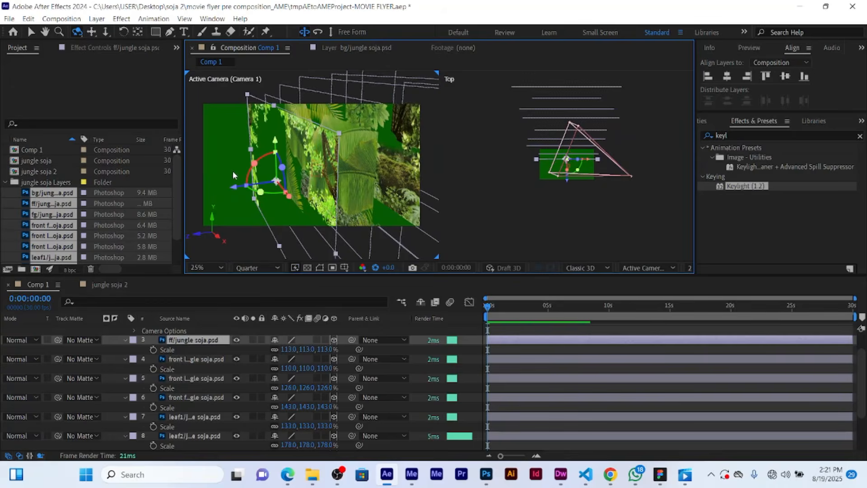
pyautogui.hotkey('ctrl', 'z')
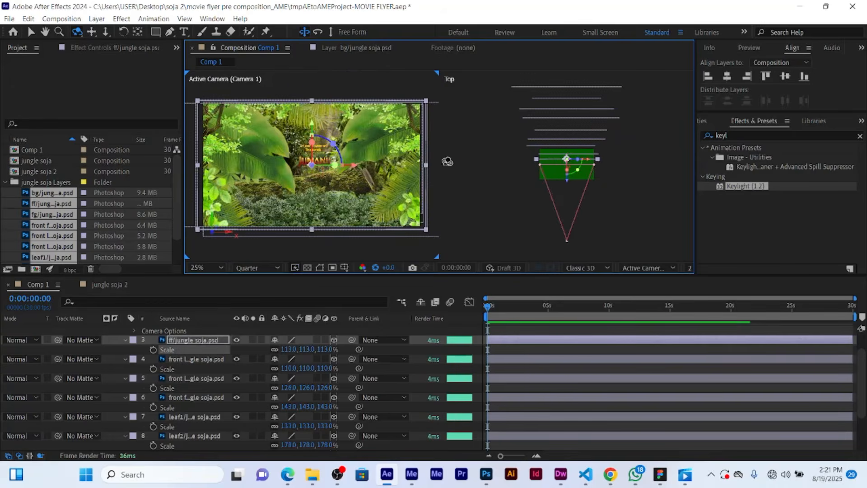
pyautogui.press('v')
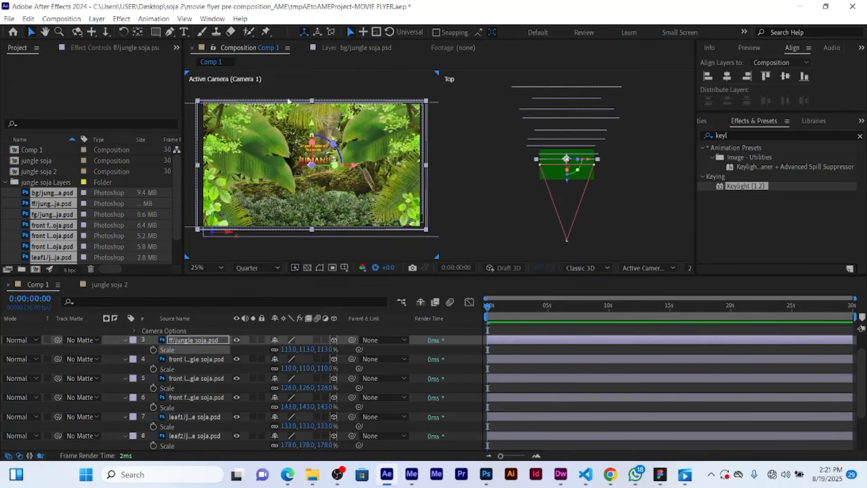
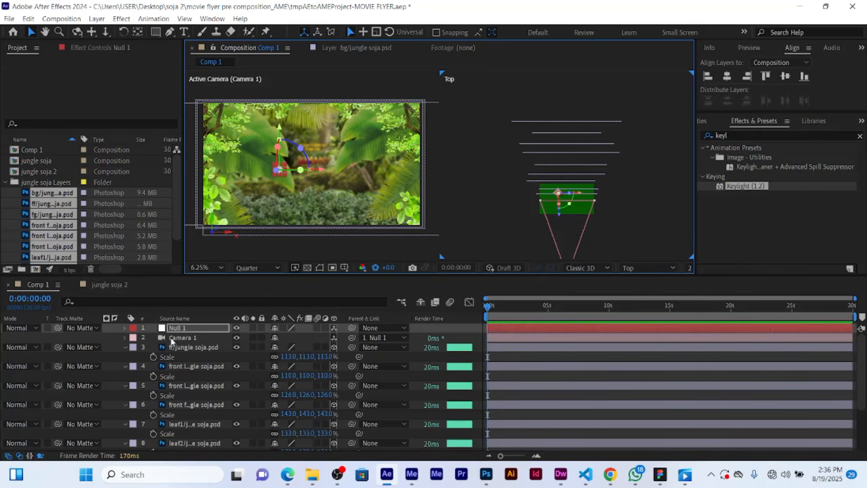
# Expand the properties of Camera 1 and collapse its Transform group, leaving the Camera Options group open.
pyautogui.click(125, 338)
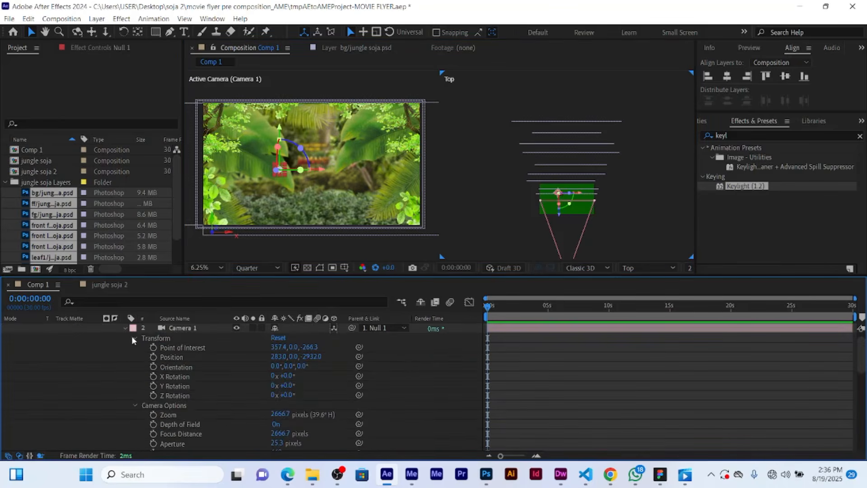
pyautogui.click(134, 338)
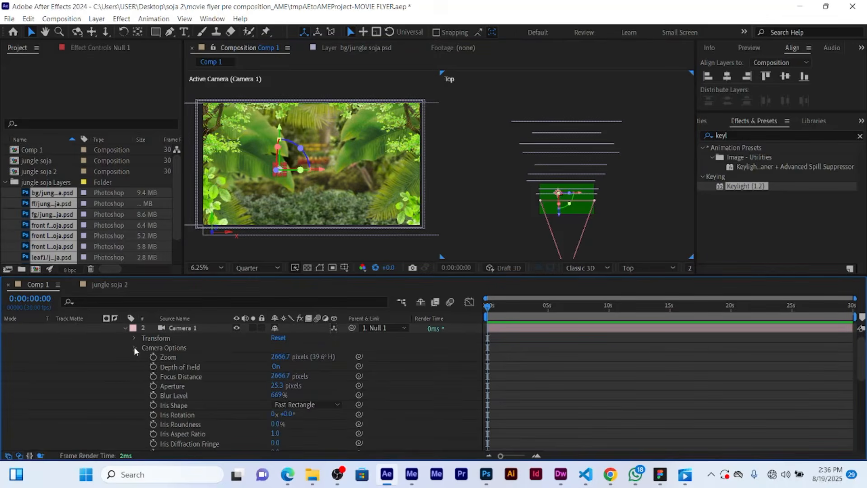
# Switch Camera 1's Depth of Field off and back on to compare the blur.
pyautogui.click(134, 348)
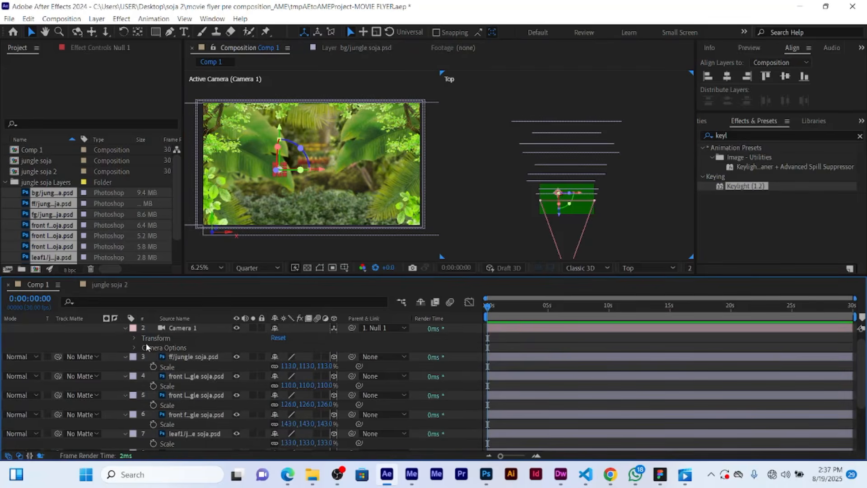
pyautogui.scroll(1, 195, 326)
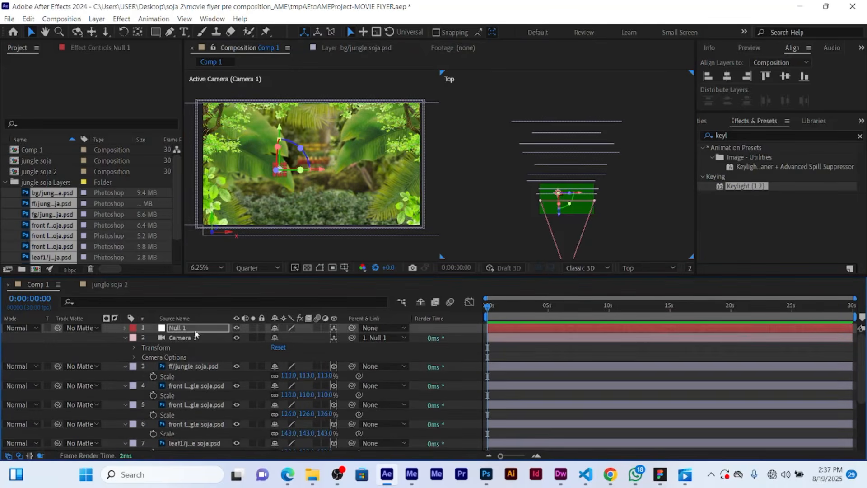
pyautogui.click(134, 348)
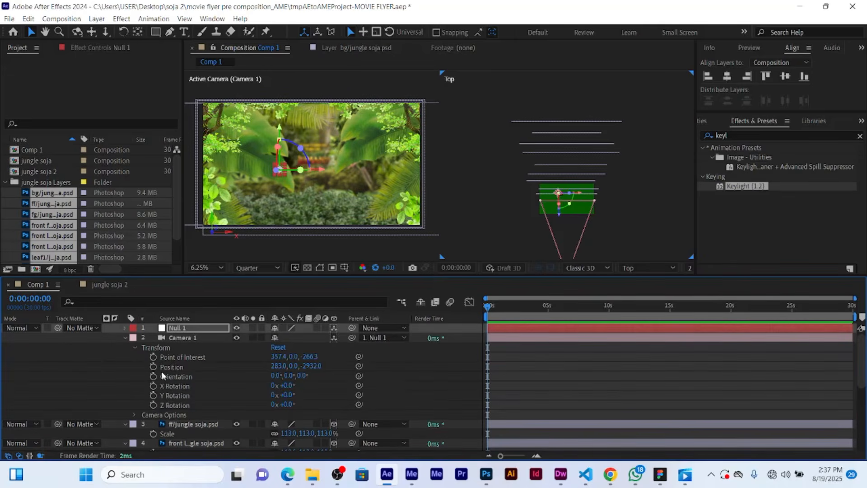
pyautogui.click(135, 347)
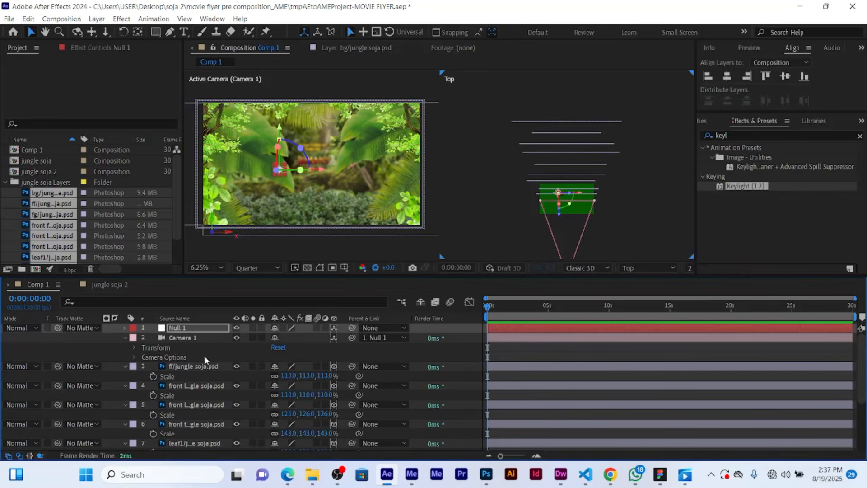
pyautogui.click(134, 359)
pyautogui.scroll(1, 154, 361)
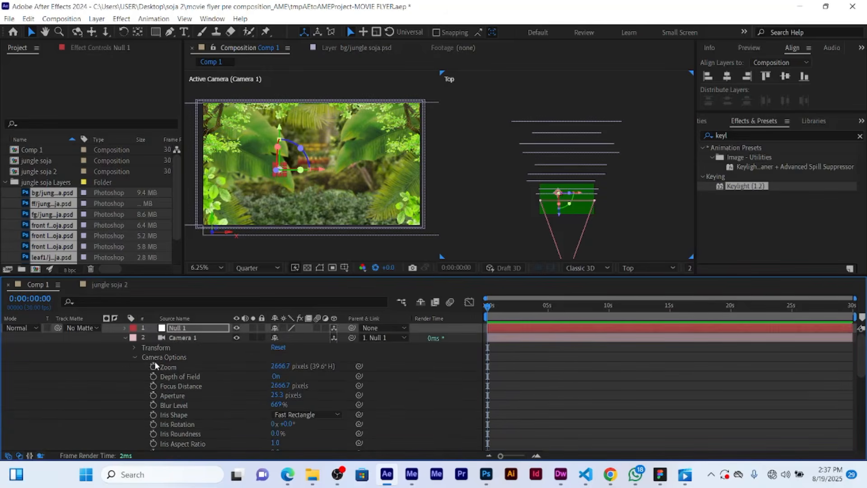
pyautogui.click(276, 378)
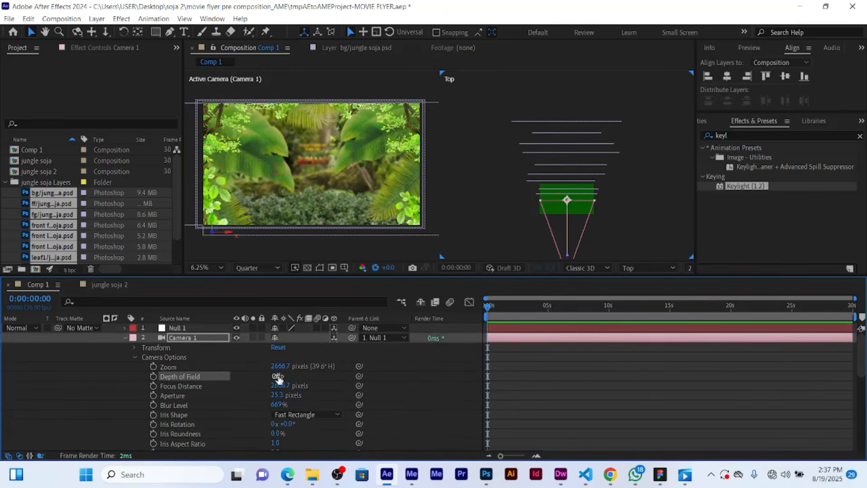
pyautogui.click(276, 376)
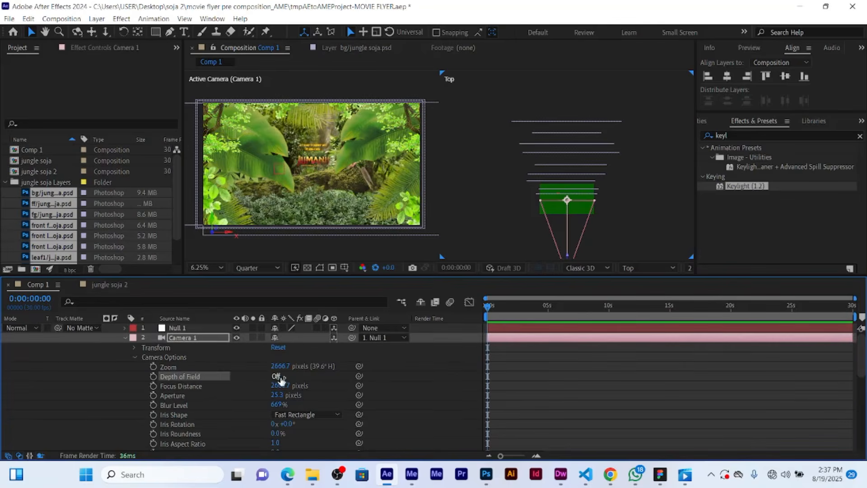
pyautogui.click(275, 376)
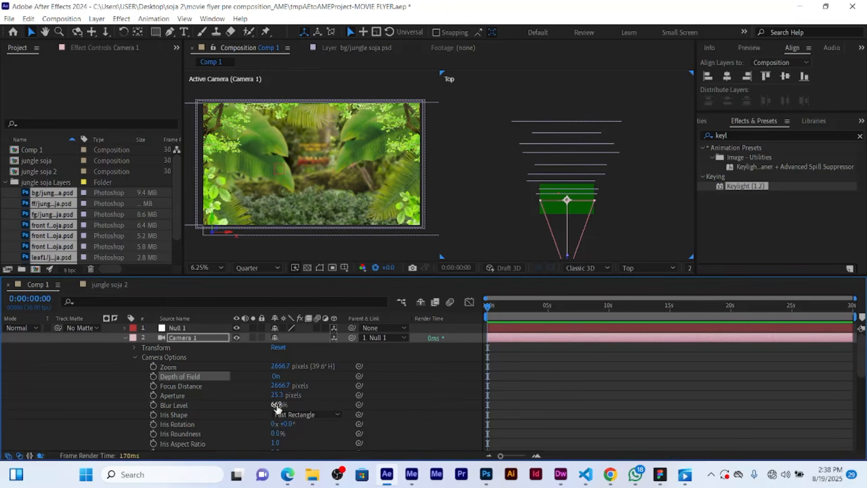
# Set Camera 1's Blur Level to 491% and its Aperture to 101.3 pixels.
pyautogui.moveTo(276, 405); pyautogui.dragTo(152, 407)
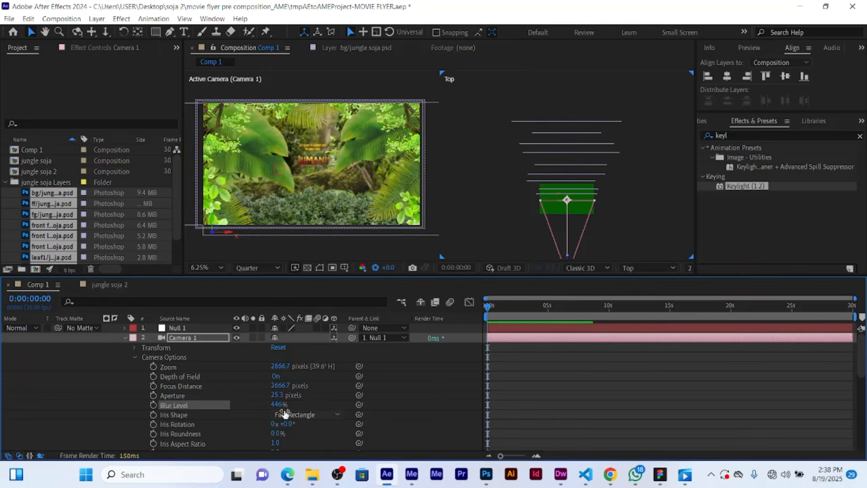
pyautogui.moveTo(279, 409); pyautogui.dragTo(154, 424)
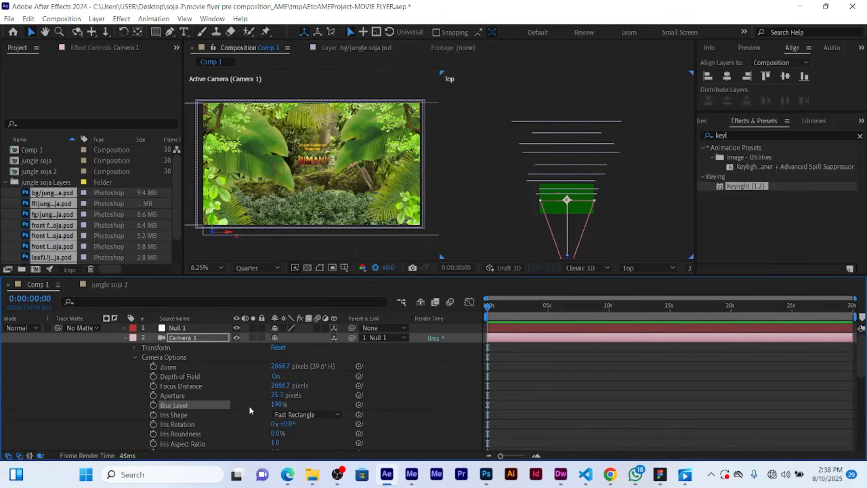
pyautogui.moveTo(272, 404); pyautogui.dragTo(343, 399)
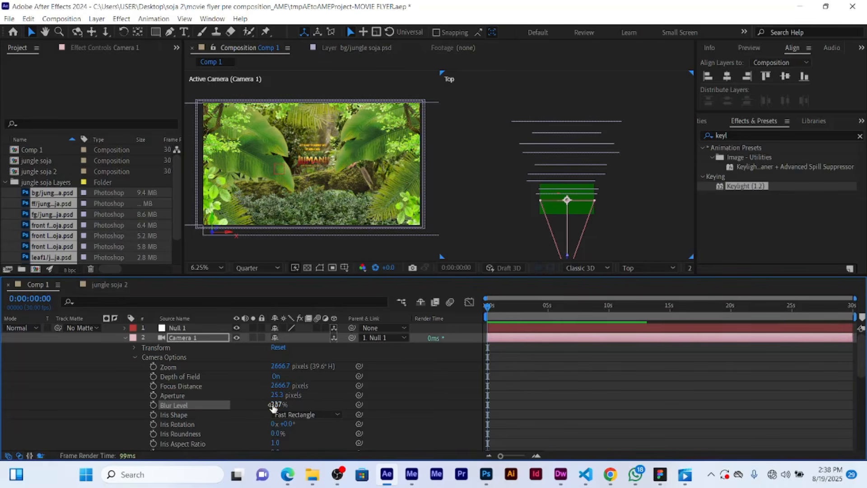
pyautogui.moveTo(272, 405); pyautogui.dragTo(327, 404)
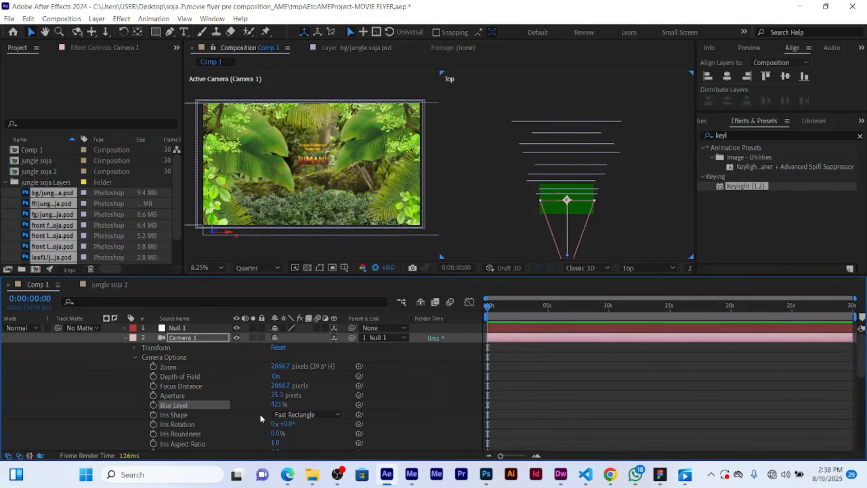
pyautogui.moveTo(273, 404); pyautogui.dragTo(312, 404)
pyautogui.moveTo(270, 394); pyautogui.dragTo(319, 392)
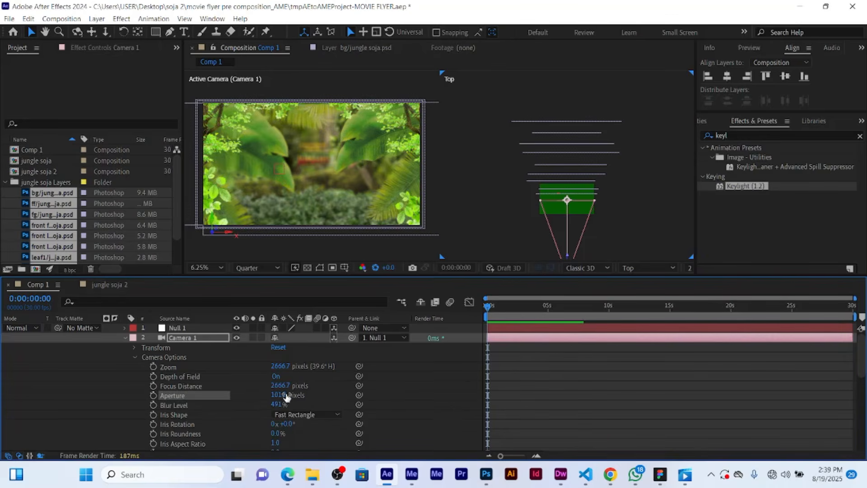
# Add keyframes for Camera 1's Depth of Field, Focus Distance and Aperture at 0:00:00:00.
pyautogui.click(154, 376)
pyautogui.click(153, 386)
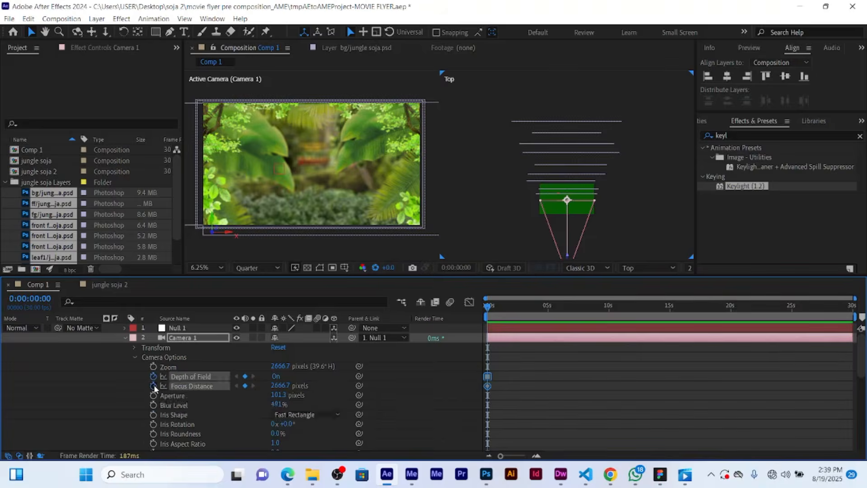
pyautogui.click(153, 395)
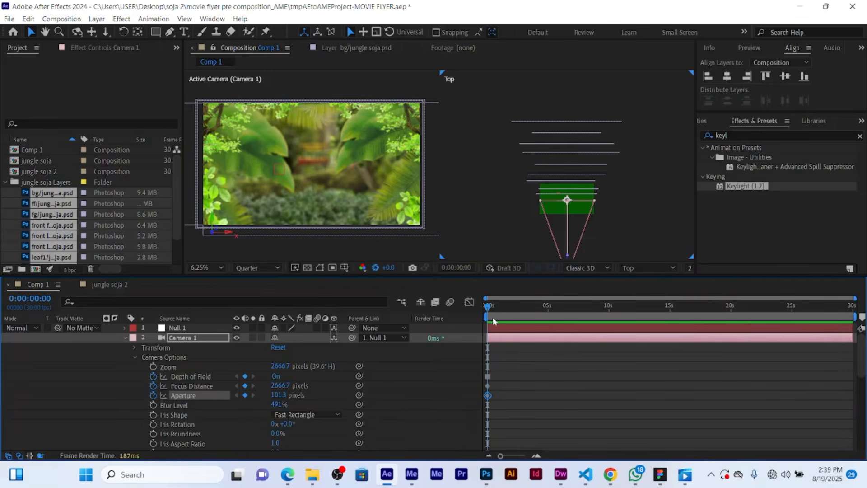
# Reveal Null 1's transform properties and try moving the null along Z in the top view.
pyautogui.click(124, 328)
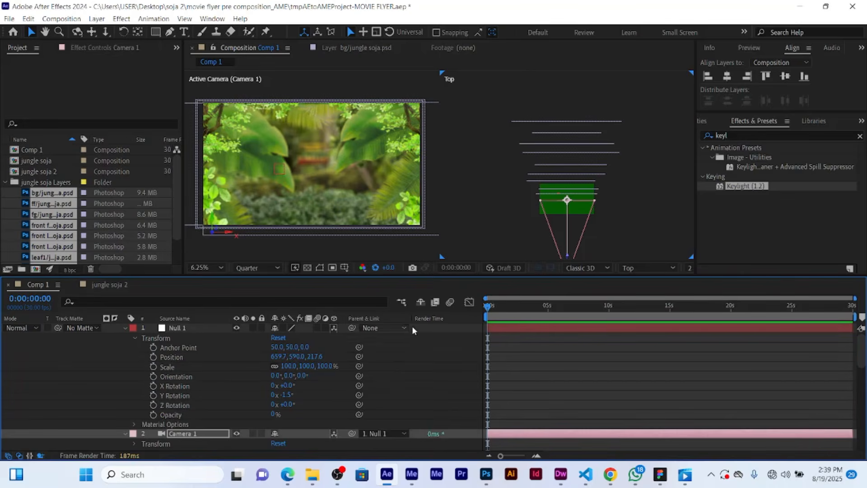
pyautogui.click(516, 327)
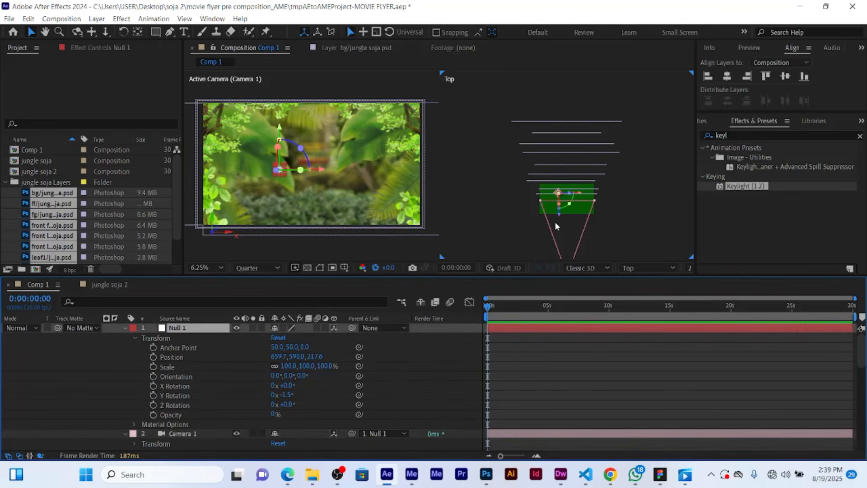
pyautogui.scroll(1, 555, 220)
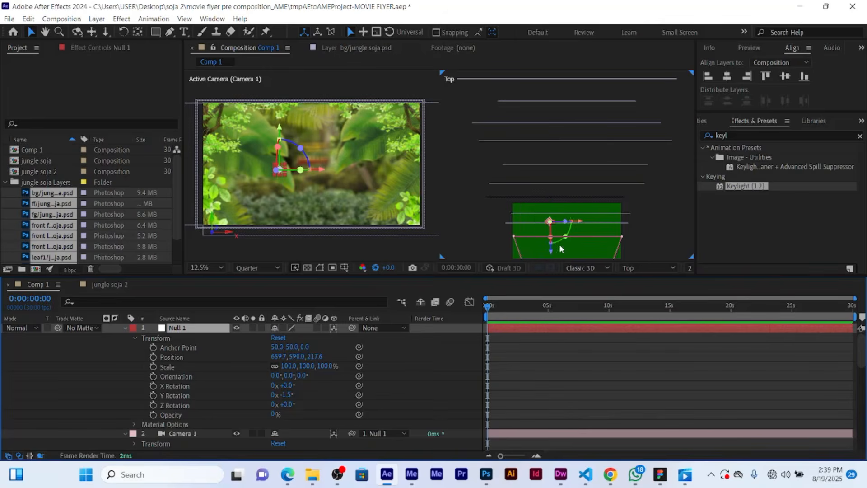
pyautogui.scroll(-1, 558, 236)
pyautogui.moveTo(559, 221)
pyautogui.mouseDown()
pyautogui.moveTo(563, 186)
pyautogui.moveTo(560, 204)
pyautogui.mouseUp()
pyautogui.hotkey('ctrl', 'z')
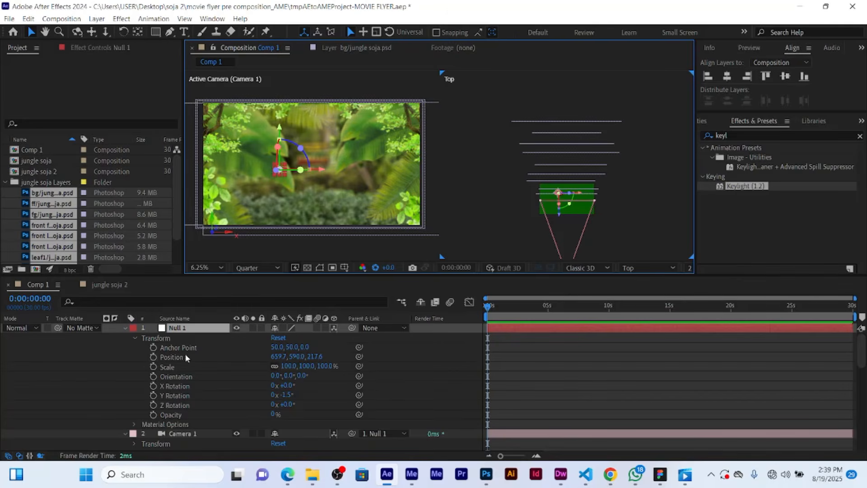
# Reset Null 1's Z position and Y rotation to 0 by turning its 3D layer setting off and back on.
pyautogui.click(333, 328)
pyautogui.click(334, 328)
pyautogui.click(333, 327)
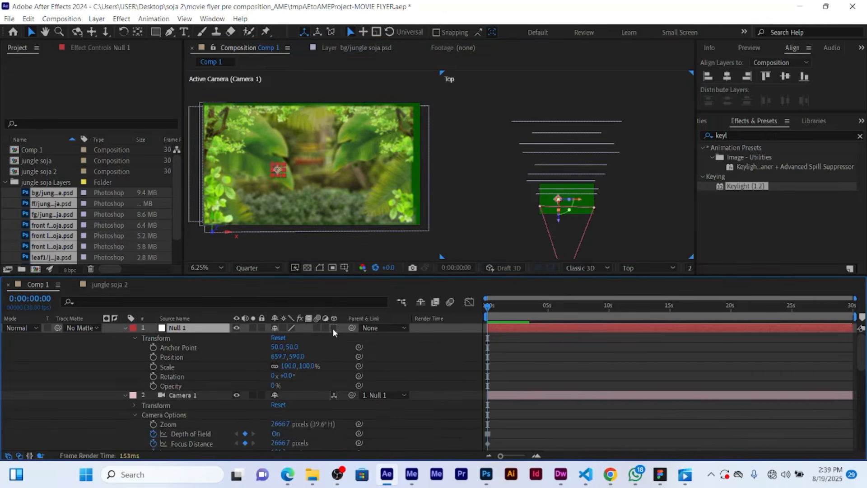
pyautogui.click(334, 328)
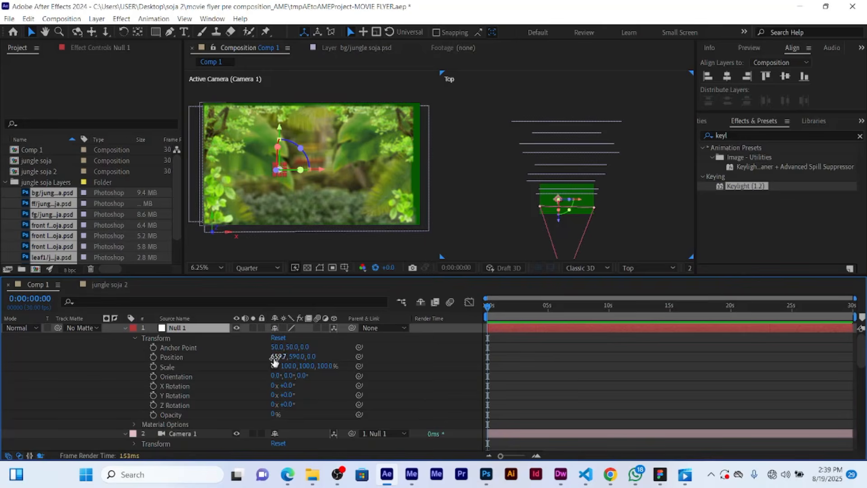
pyautogui.click(334, 327)
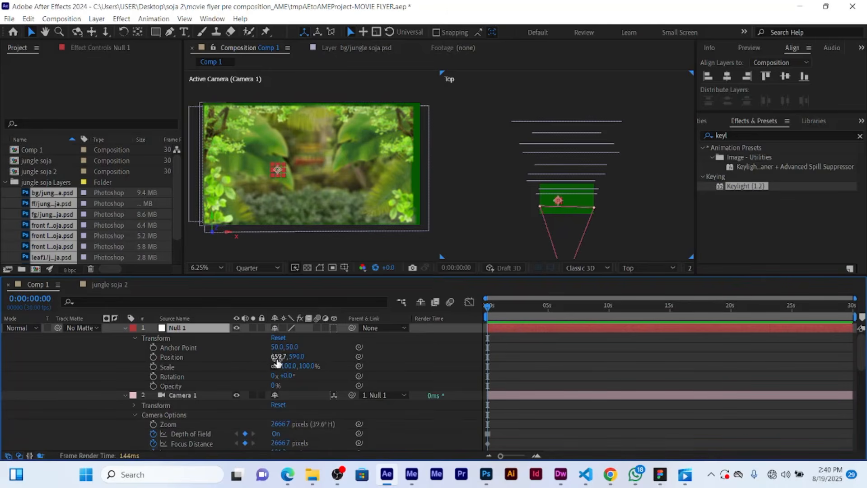
pyautogui.click(333, 328)
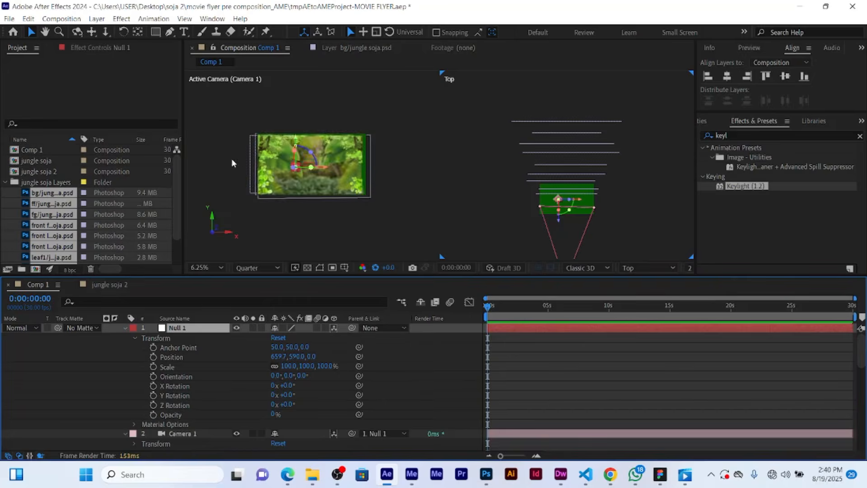
# Move Null 1 in the top view to a Z position of about 272 and keyframe its Position at 0:00:00:00.
pyautogui.moveTo(557, 219); pyautogui.dragTo(562, 216)
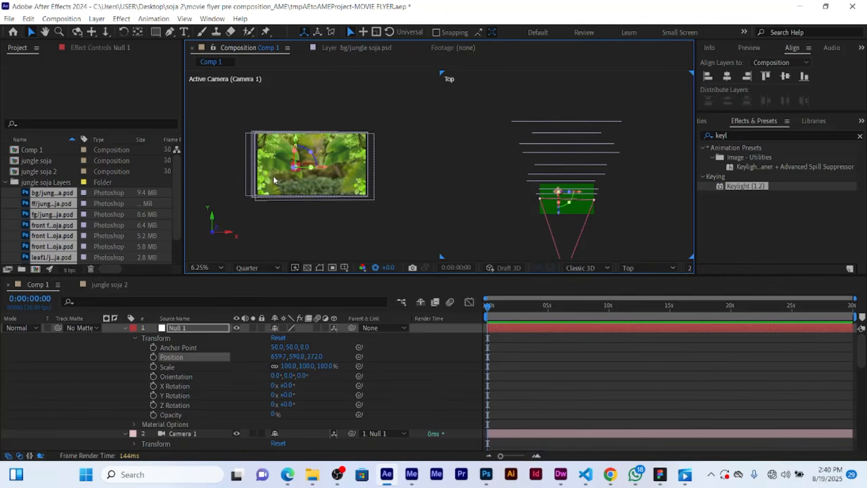
pyautogui.click(154, 357)
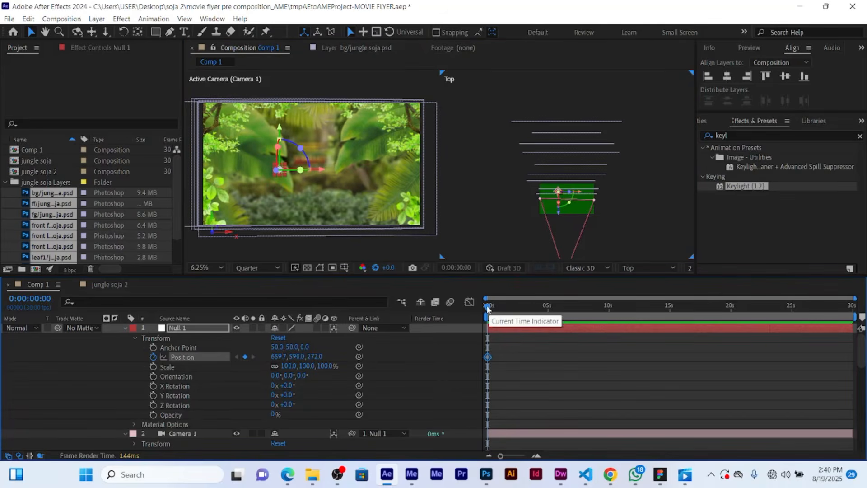
# At 0:00:05:03, keyframe Null 1's Position with a Z value of 586 for the camera push-in.
pyautogui.moveTo(488, 308); pyautogui.dragTo(550, 307)
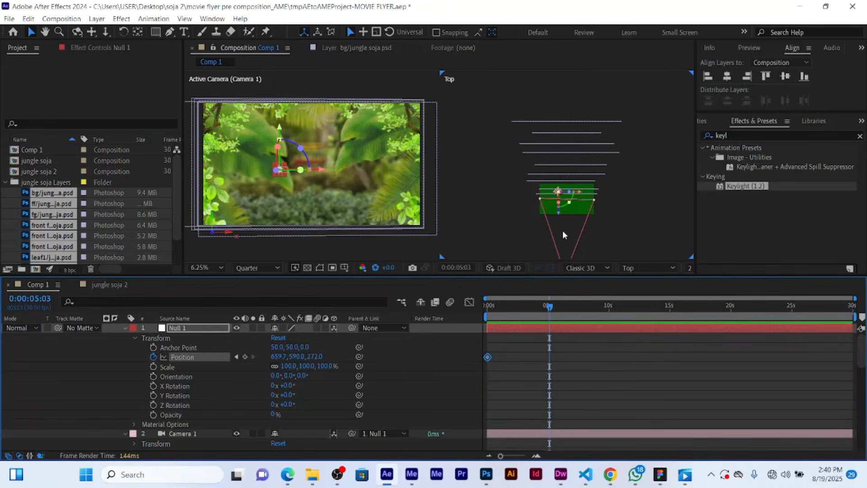
pyautogui.scroll(2, 563, 220)
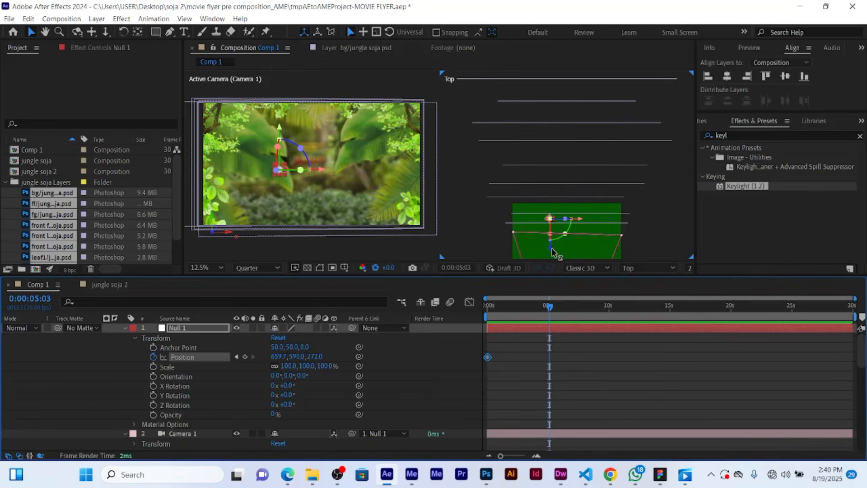
pyautogui.moveTo(321, 360); pyautogui.dragTo(361, 354)
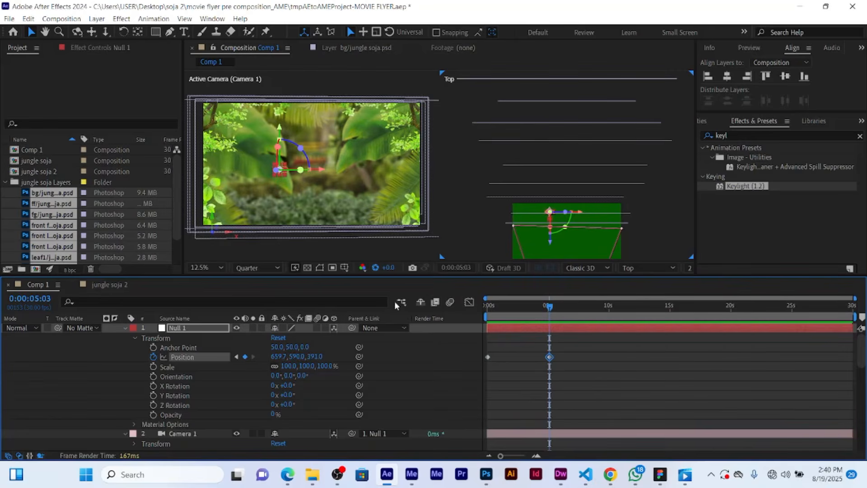
pyautogui.click(313, 356)
pyautogui.write('432')
pyautogui.press('Return')
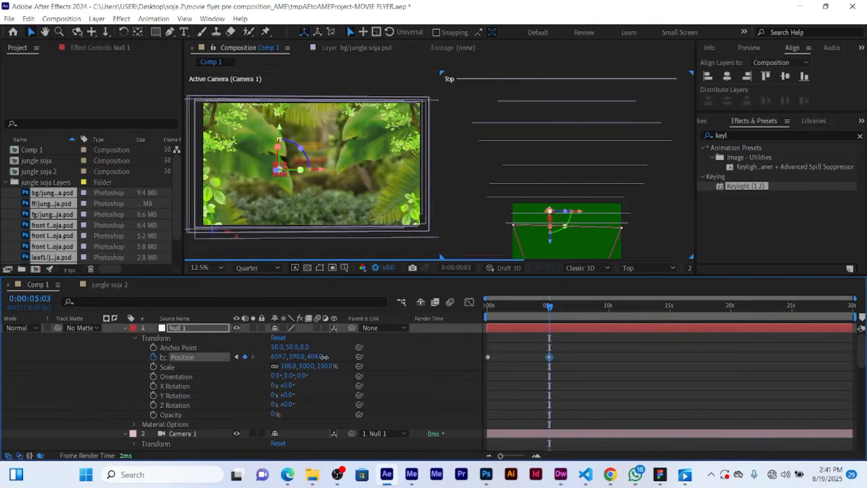
pyautogui.moveTo(335, 356); pyautogui.dragTo(415, 349)
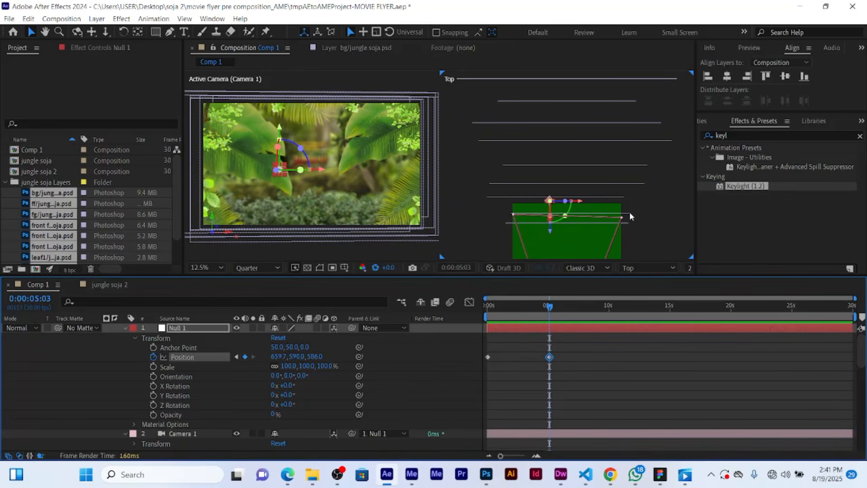
# Select the layer plane at the camera null in the top view and solo it briefly to identify which foliage it holds.
pyautogui.click(630, 212)
pyautogui.scroll(-1, 309, 159)
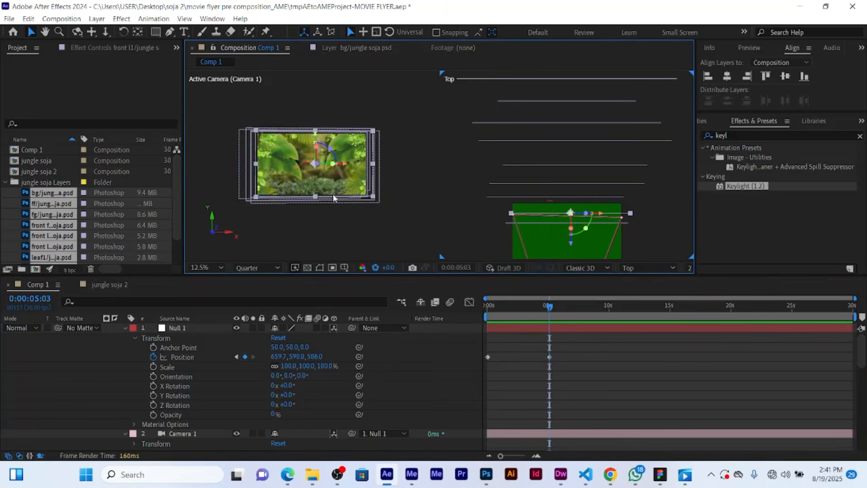
pyautogui.scroll(-15, 391, 374)
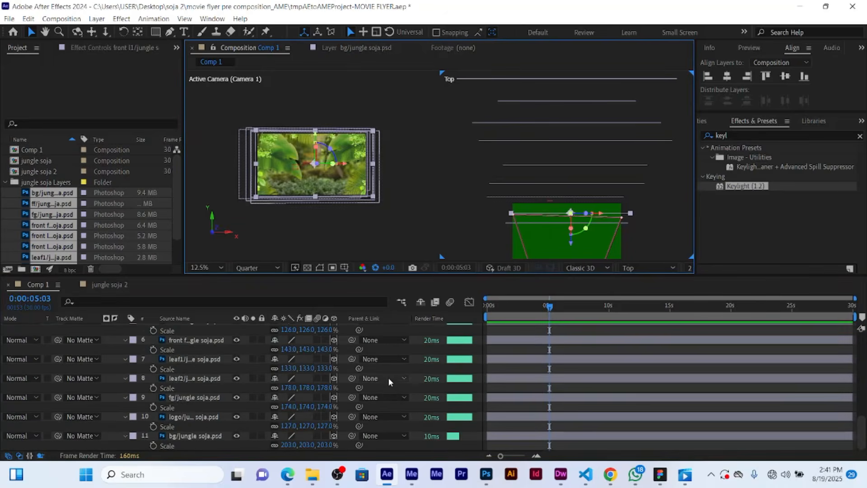
pyautogui.scroll(3, 389, 378)
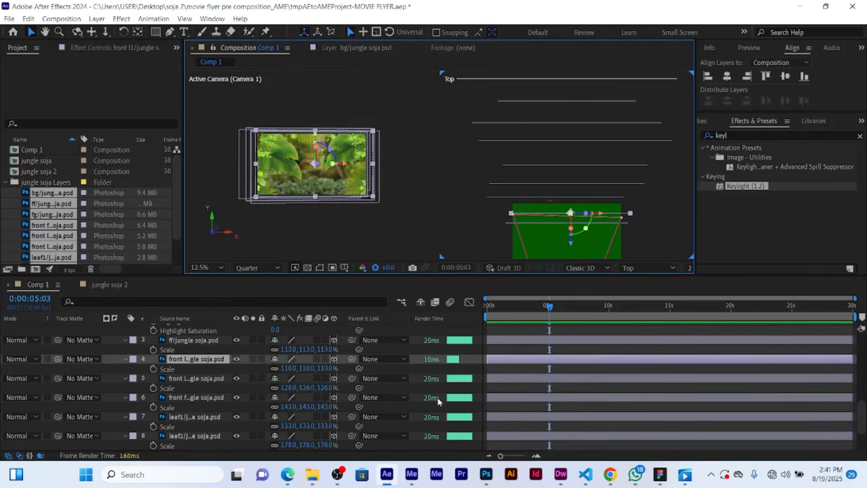
pyautogui.click(252, 359)
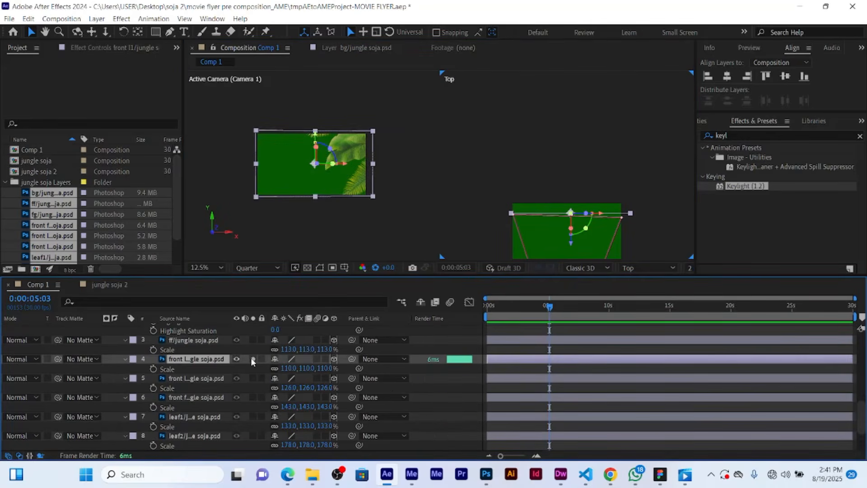
pyautogui.click(252, 359)
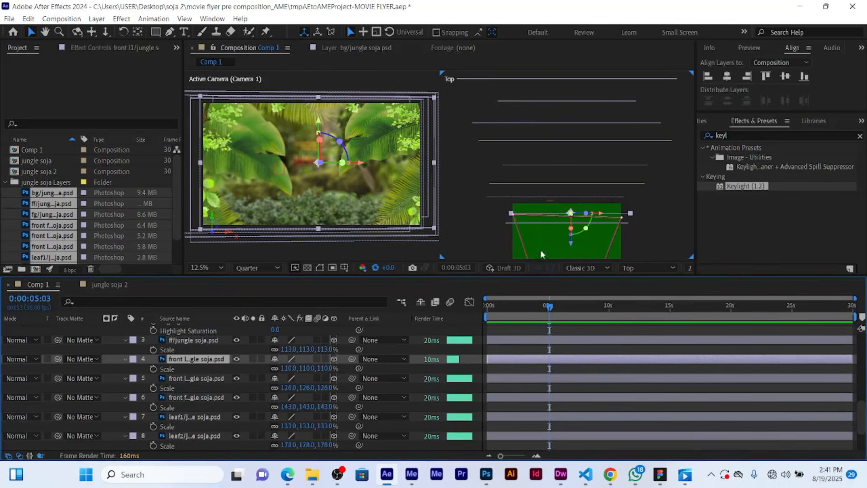
# Set Null 1's Z position to 612 at 0:00:05:03, and keyframe its Y Rotation at 0° at 0:00:00:00.
pyautogui.scroll(10, 328, 348)
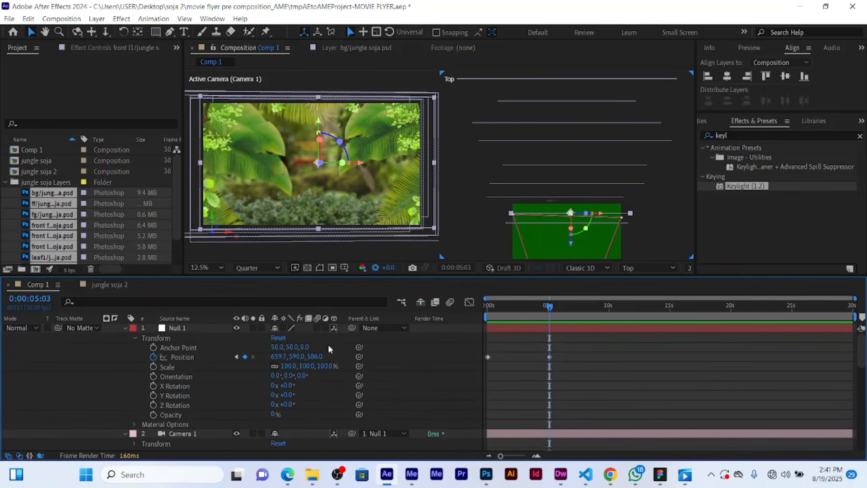
pyautogui.moveTo(318, 357); pyautogui.dragTo(328, 356)
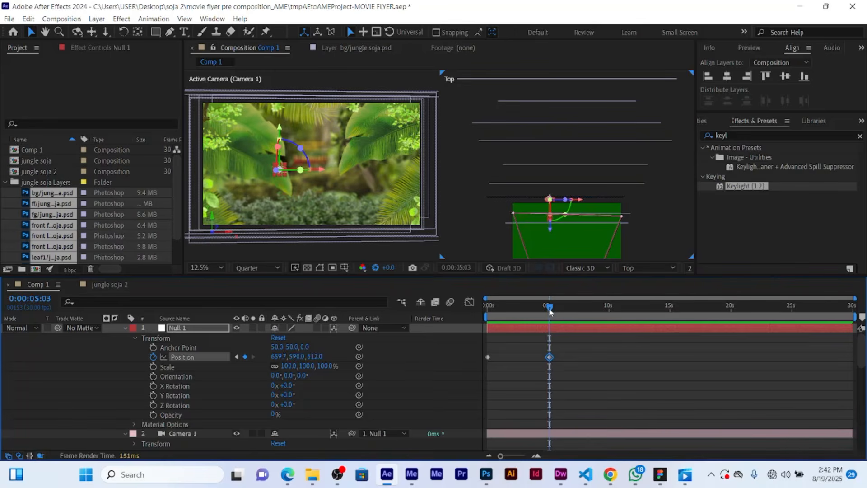
pyautogui.moveTo(552, 308); pyautogui.dragTo(488, 316)
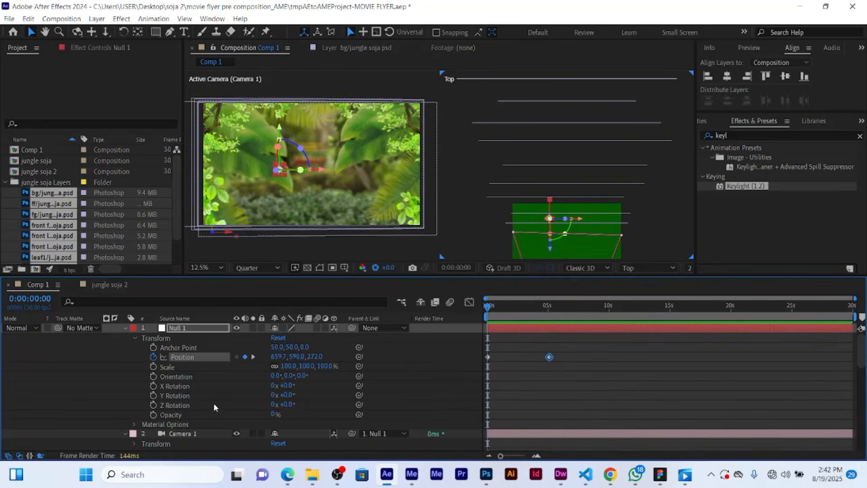
pyautogui.click(153, 395)
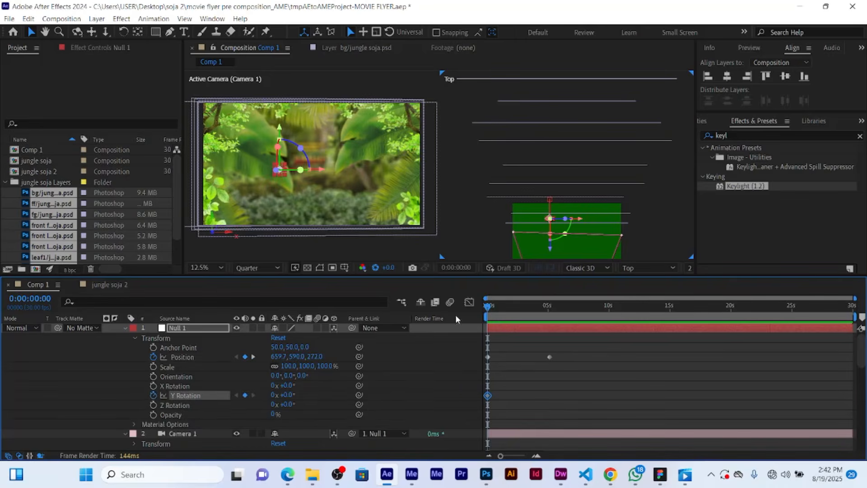
# At 0:00:05:04, keyframe Null 1's Y Rotation at 9° and its Position at 651.7, 579, 612.
pyautogui.press('space')
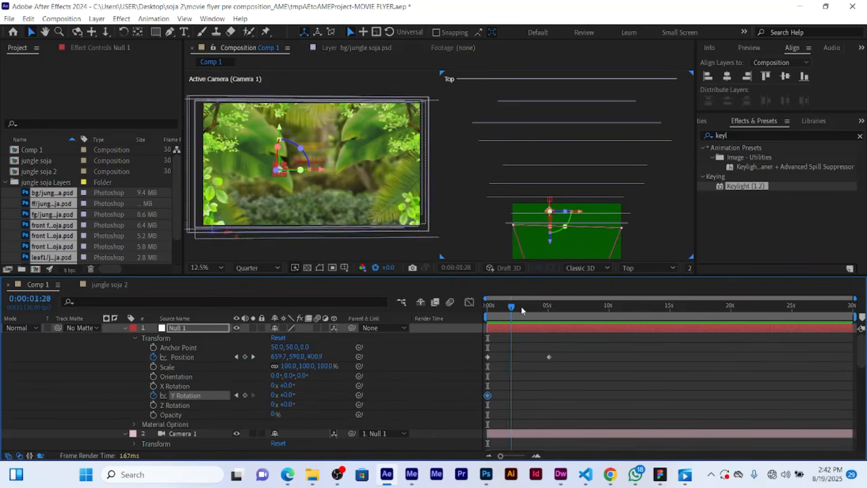
pyautogui.moveTo(521, 306); pyautogui.dragTo(550, 310)
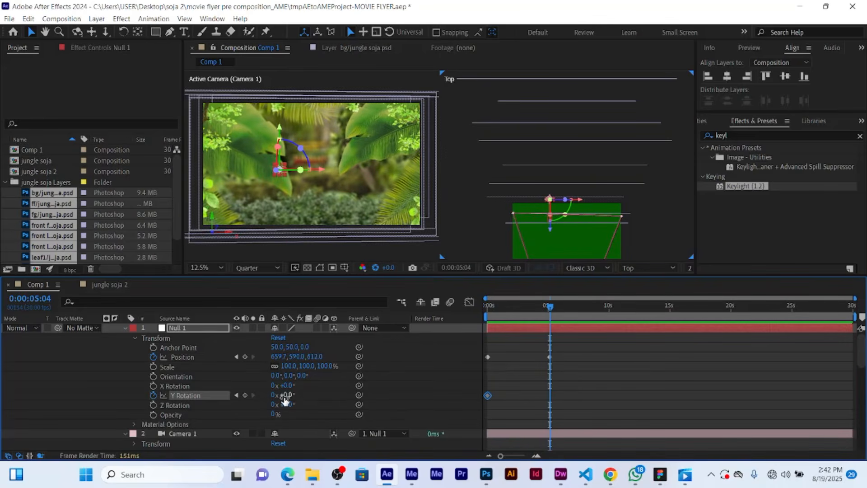
pyautogui.moveTo(284, 397); pyautogui.dragTo(289, 395)
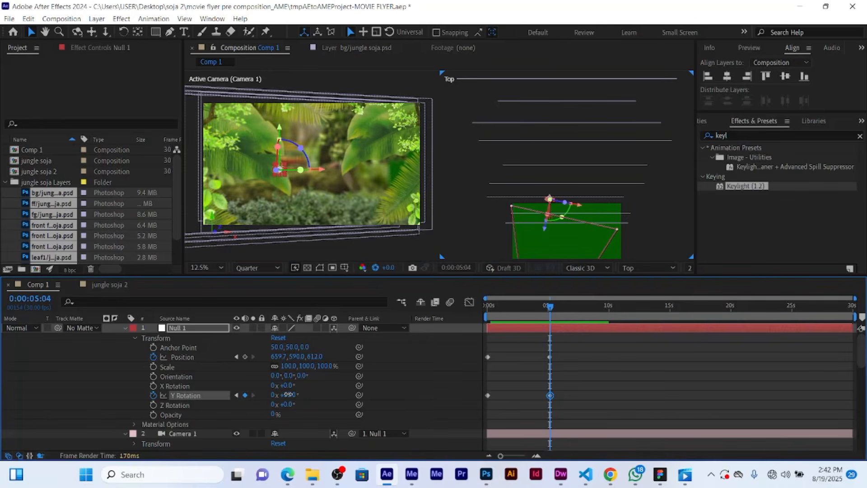
pyautogui.moveTo(288, 394); pyautogui.dragTo(286, 394)
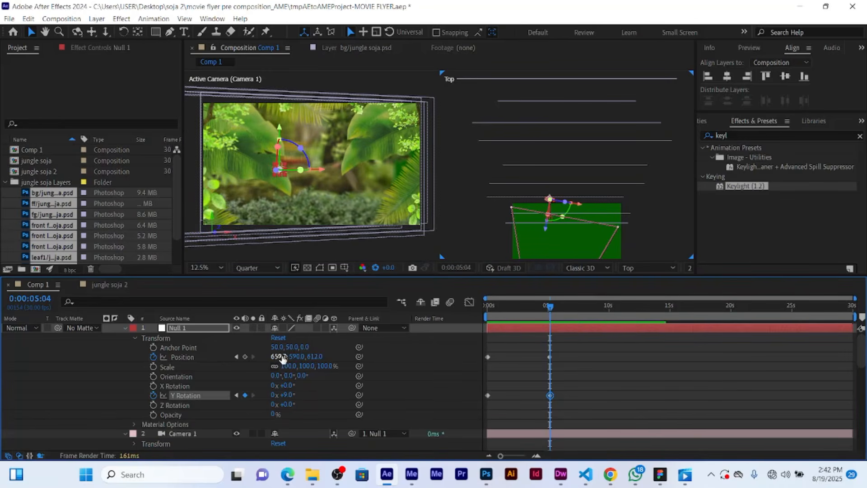
pyautogui.moveTo(277, 357)
pyautogui.mouseDown()
pyautogui.moveTo(297, 355)
pyautogui.moveTo(277, 358)
pyautogui.mouseUp()
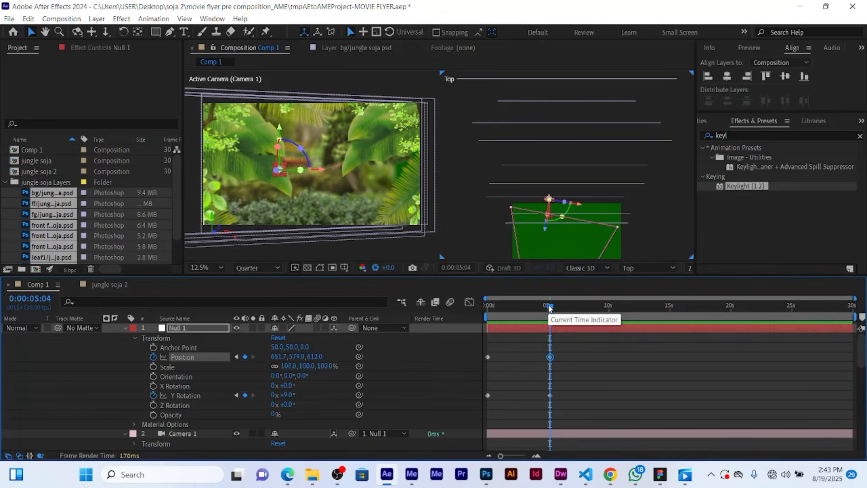
# At 0:00:10:03, keyframe Null 1's Position with a Z value of 689.
pyautogui.moveTo(550, 306); pyautogui.dragTo(610, 306)
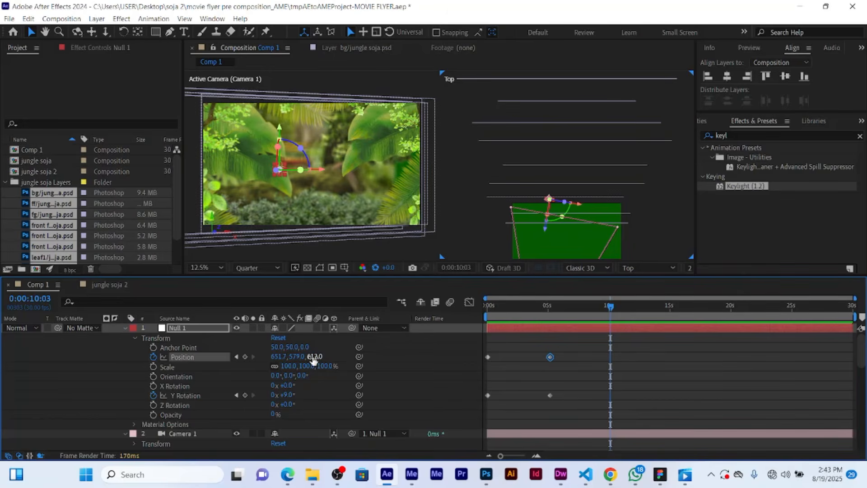
pyautogui.moveTo(316, 357); pyautogui.dragTo(349, 352)
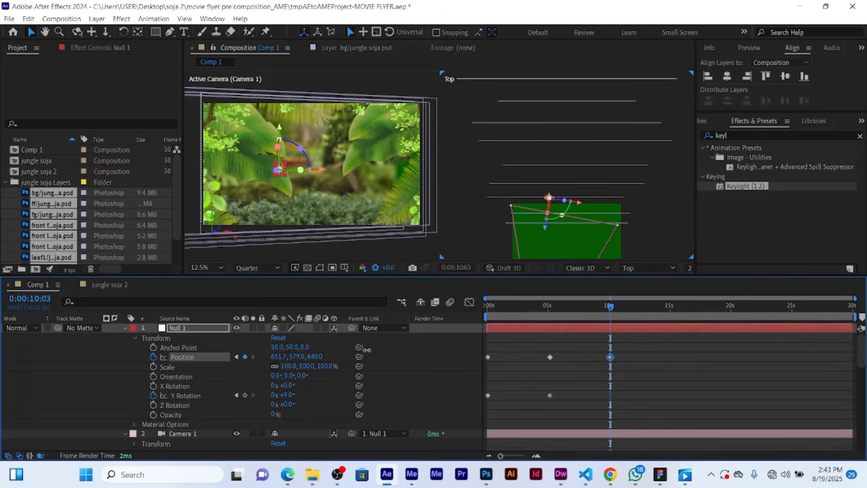
pyautogui.moveTo(367, 350); pyautogui.dragTo(365, 351)
pyautogui.click(313, 356)
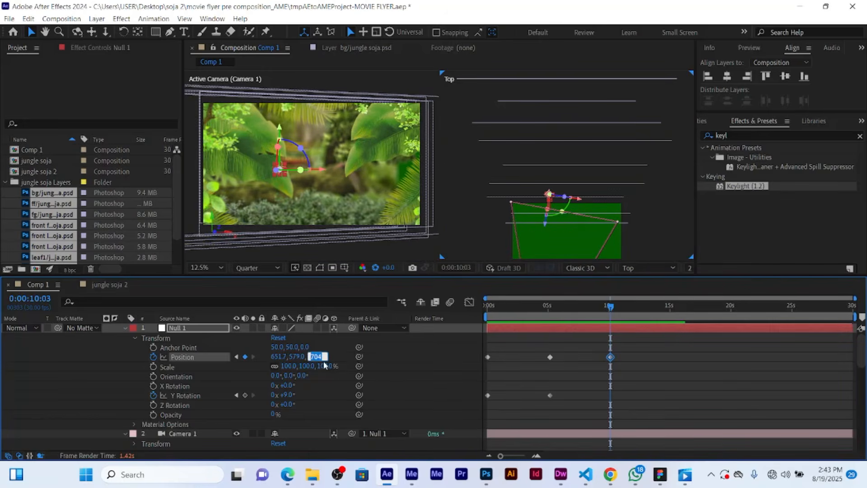
pyautogui.write('700')
pyautogui.press('Return')
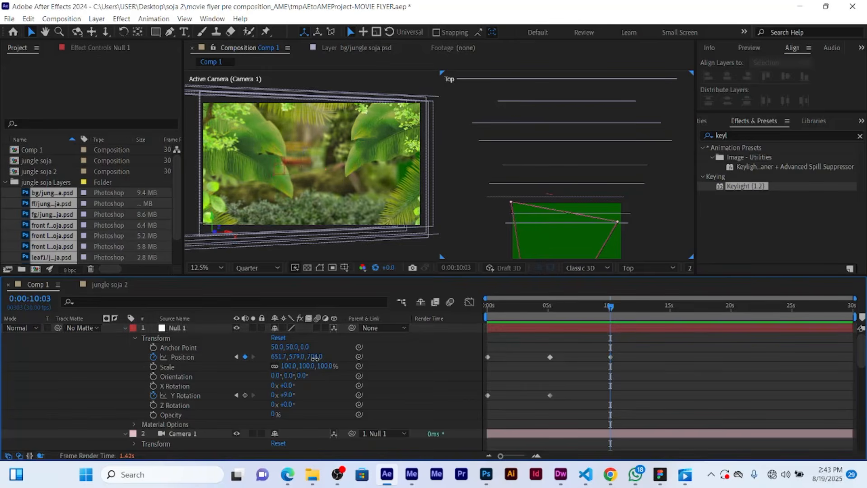
pyautogui.moveTo(308, 359)
pyautogui.mouseDown()
pyautogui.moveTo(299, 361)
pyautogui.moveTo(309, 362)
pyautogui.mouseUp()
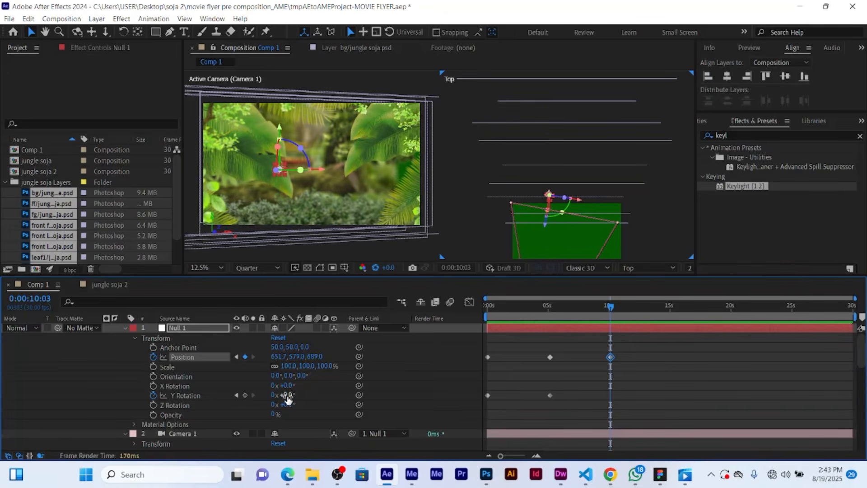
# At 0:00:10:03, keyframe Null 1's Y Rotation at -10° and adjust its Position to 652.7, 583, 689.
pyautogui.moveTo(286, 395); pyautogui.dragTo(273, 403)
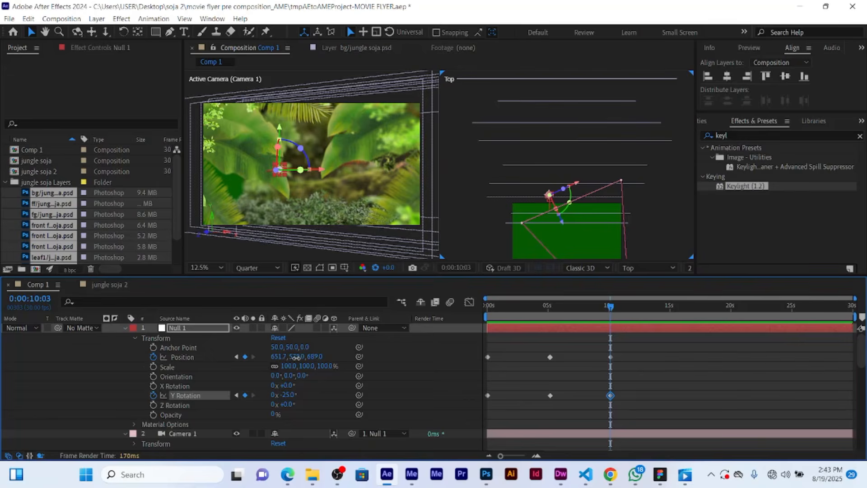
pyautogui.moveTo(296, 357)
pyautogui.mouseDown()
pyautogui.moveTo(268, 360)
pyautogui.moveTo(282, 357)
pyautogui.mouseUp()
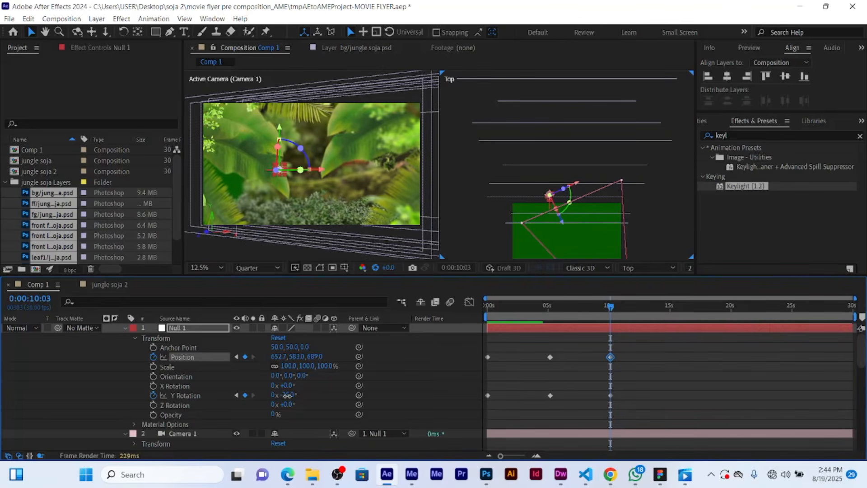
pyautogui.moveTo(287, 395); pyautogui.dragTo(294, 397)
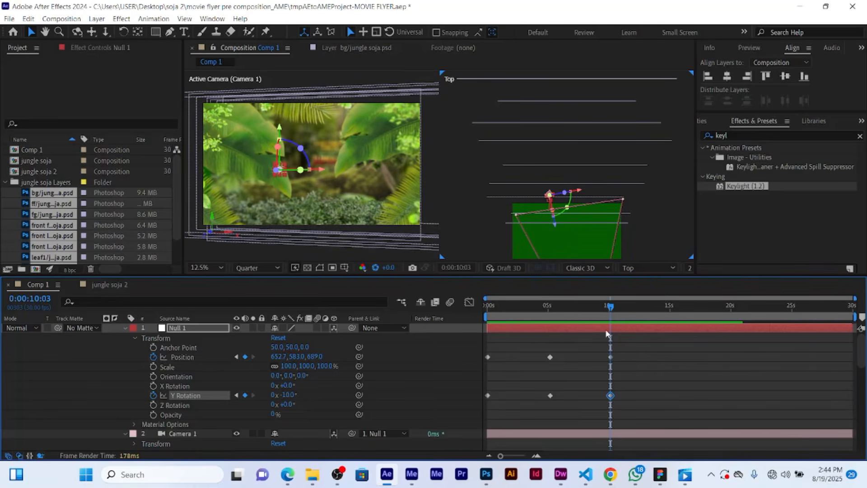
# At 0:00:14:24, keyframe Null 1's Position with a Z value of 906 and its Y Rotation at -1°.
pyautogui.moveTo(624, 308); pyautogui.dragTo(668, 311)
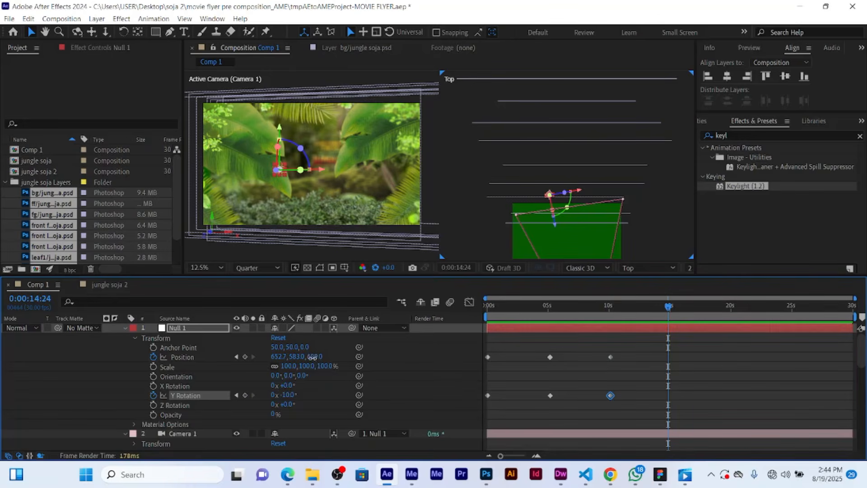
pyautogui.moveTo(312, 358); pyautogui.dragTo(428, 358)
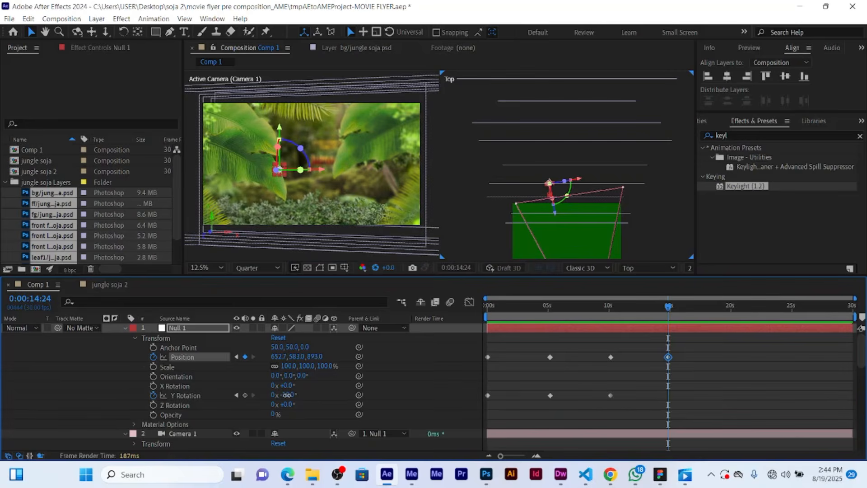
pyautogui.moveTo(287, 395); pyautogui.dragTo(294, 395)
pyautogui.click(428, 360)
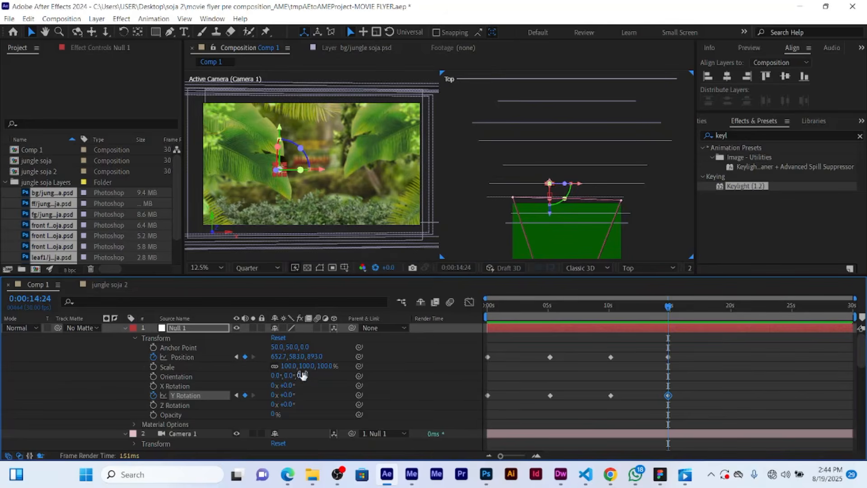
pyautogui.moveTo(315, 357); pyautogui.dragTo(319, 356)
pyautogui.click(232, 393)
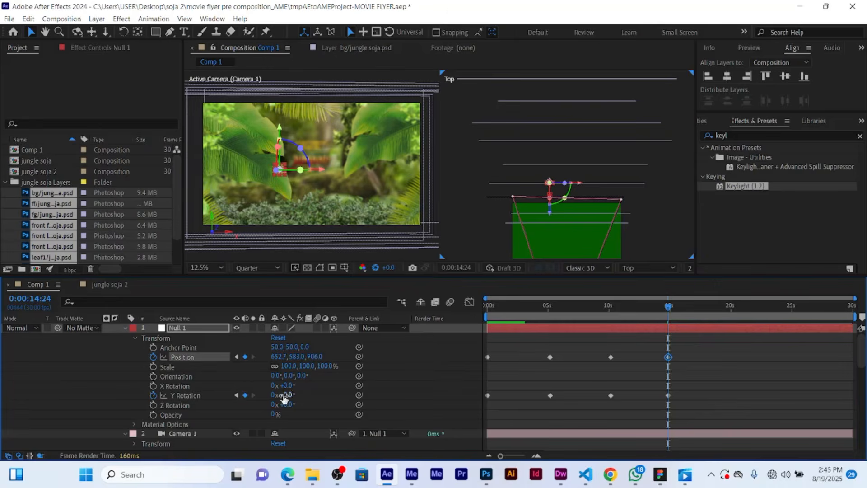
pyautogui.moveTo(284, 395); pyautogui.dragTo(283, 396)
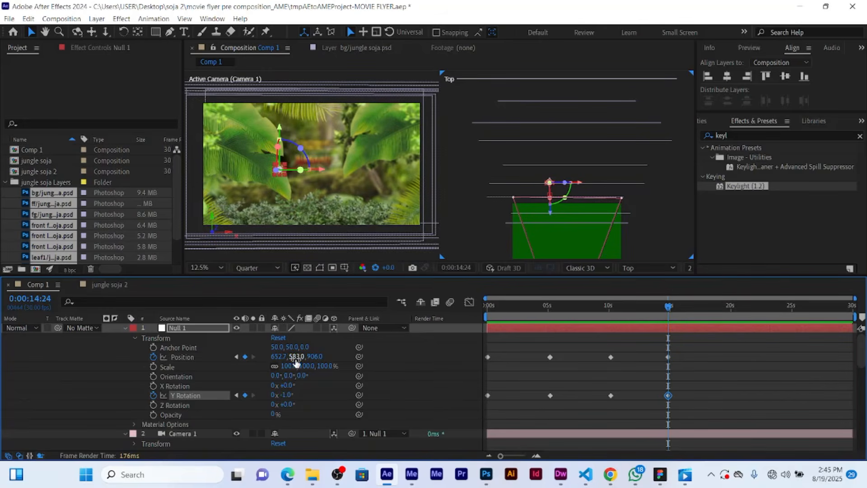
# Set Null 1's Y position to 771 at 0:00:14:24, try a Z position of 1113, and undo that Z change.
pyautogui.moveTo(294, 358); pyautogui.dragTo(419, 342)
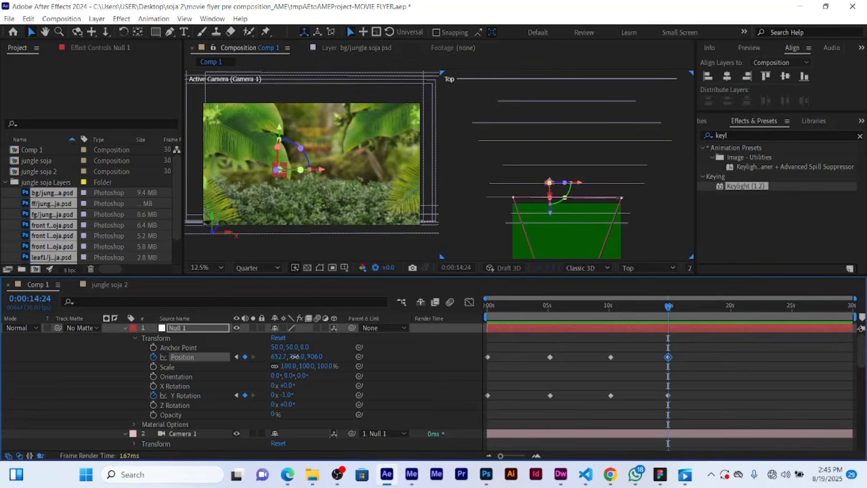
pyautogui.moveTo(295, 356); pyautogui.dragTo(349, 351)
pyautogui.moveTo(357, 348); pyautogui.dragTo(419, 346)
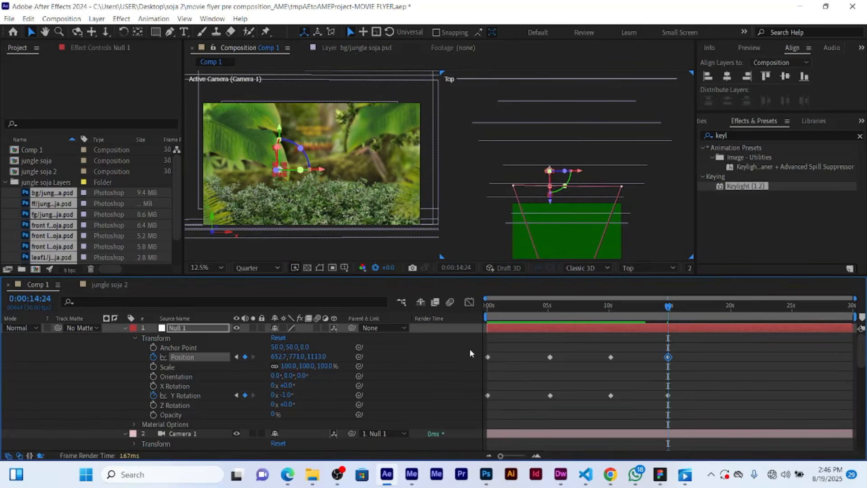
pyautogui.hotkey('ctrl', 'z')
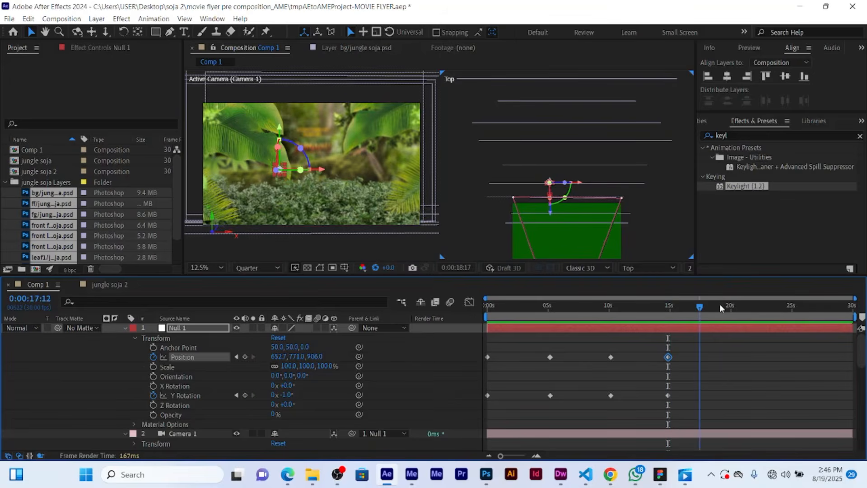
# At 0:00:20:01, keyframe Null 1's Position at 593.7, 760, 1304 and its Y Rotation at -16°.
pyautogui.moveTo(733, 308); pyautogui.dragTo(732, 308)
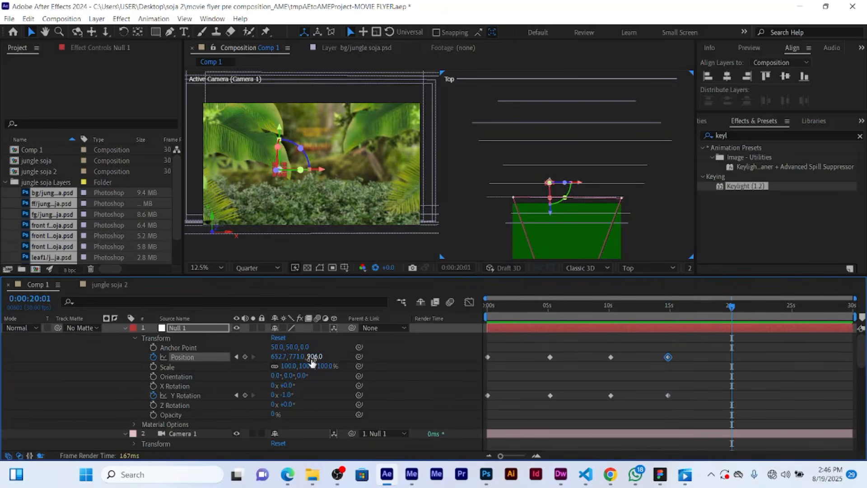
pyautogui.moveTo(312, 357); pyautogui.dragTo(402, 348)
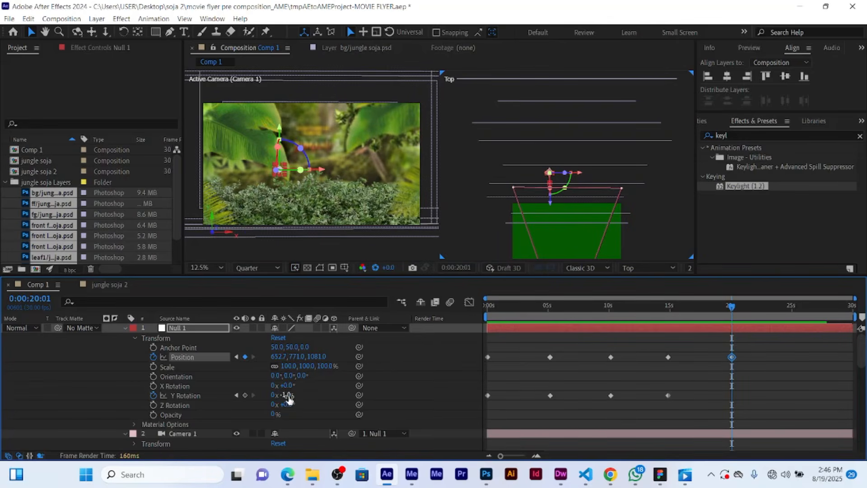
pyautogui.moveTo(287, 395); pyautogui.dragTo(285, 399)
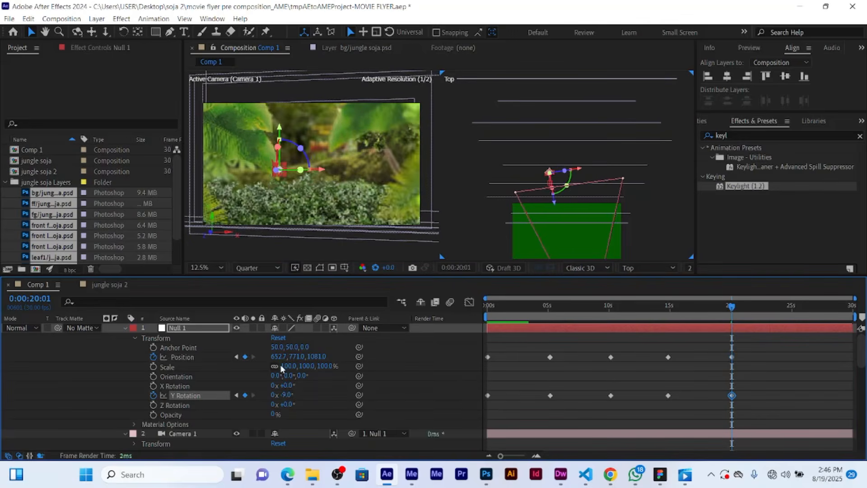
pyautogui.click(281, 357)
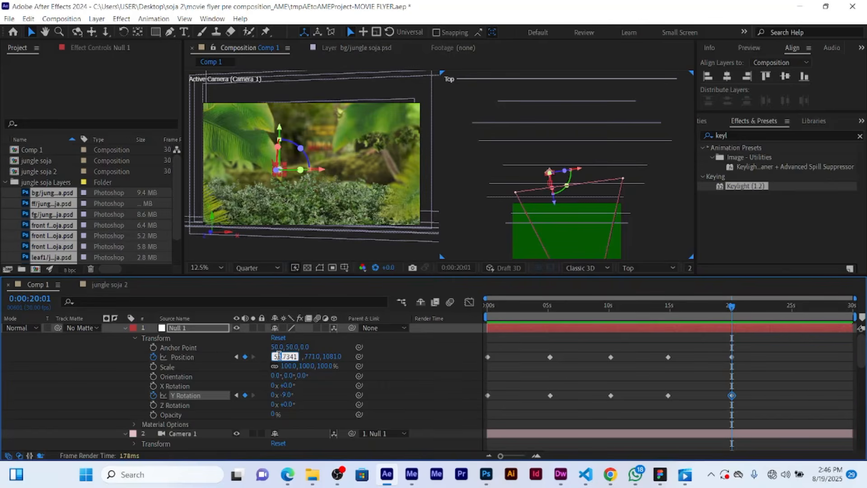
pyautogui.click(342, 353)
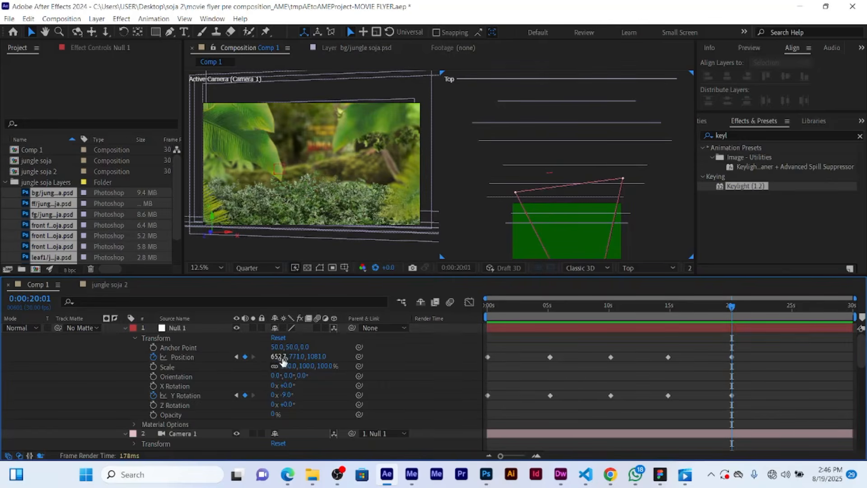
pyautogui.moveTo(281, 357); pyautogui.dragTo(251, 361)
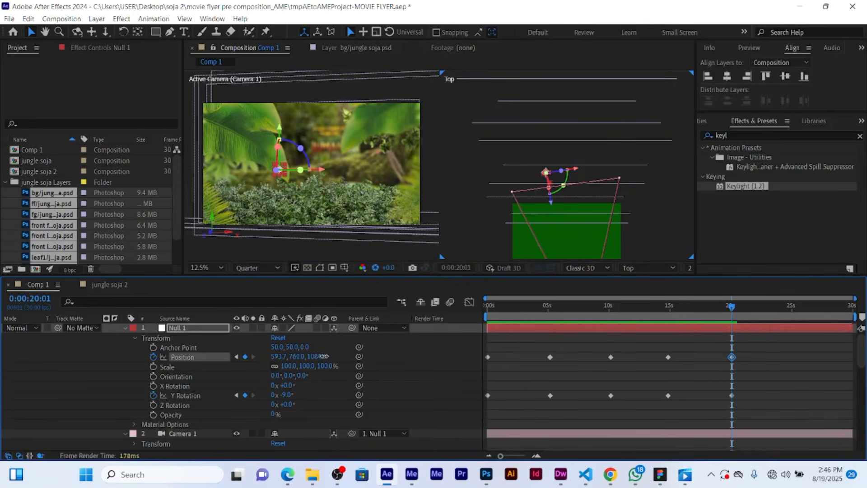
pyautogui.moveTo(323, 357); pyautogui.dragTo(425, 343)
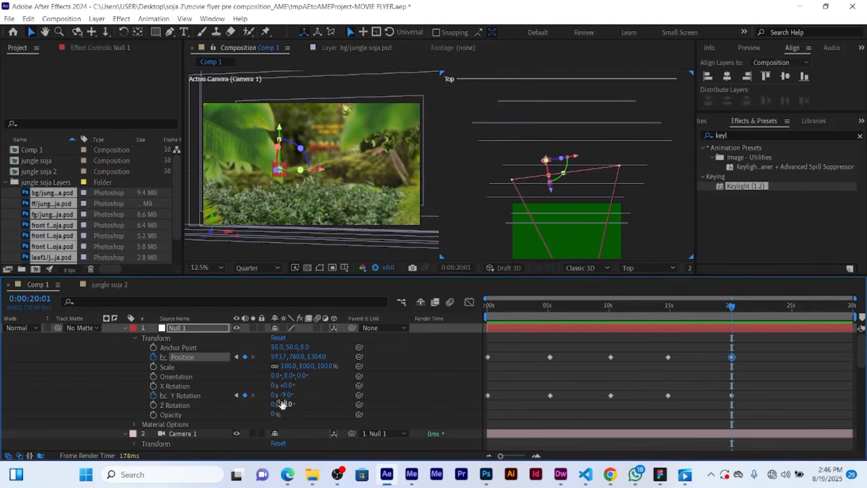
pyautogui.moveTo(284, 396)
pyautogui.mouseDown()
pyautogui.moveTo(314, 391)
pyautogui.moveTo(292, 394)
pyautogui.mouseUp()
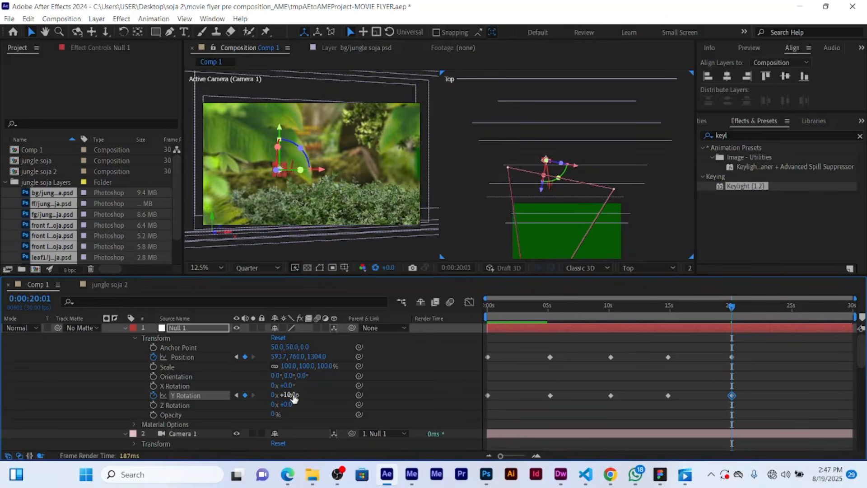
pyautogui.moveTo(290, 395); pyautogui.dragTo(279, 396)
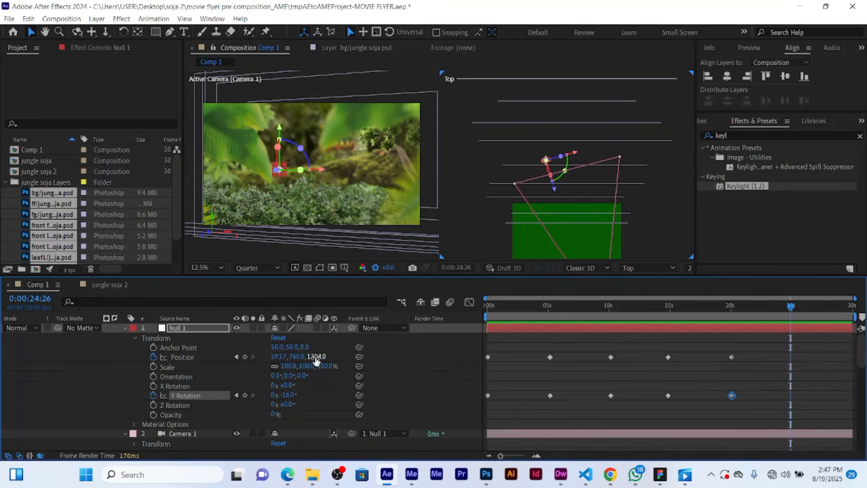
# At 0:00:24:26, keyframe Null 1's Position at 800.7, 760, 1628 and its Y Rotation at 6°.
pyautogui.moveTo(315, 357); pyautogui.dragTo(411, 354)
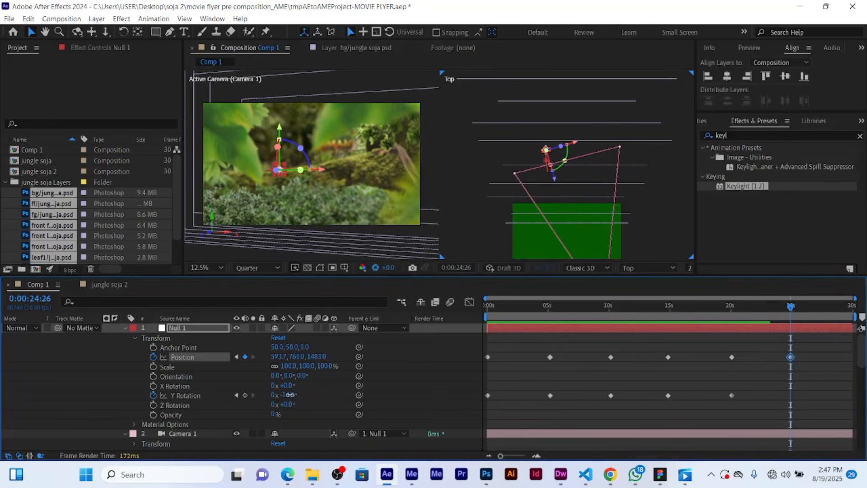
pyautogui.moveTo(289, 395); pyautogui.dragTo(302, 395)
pyautogui.moveTo(279, 356); pyautogui.dragTo(399, 353)
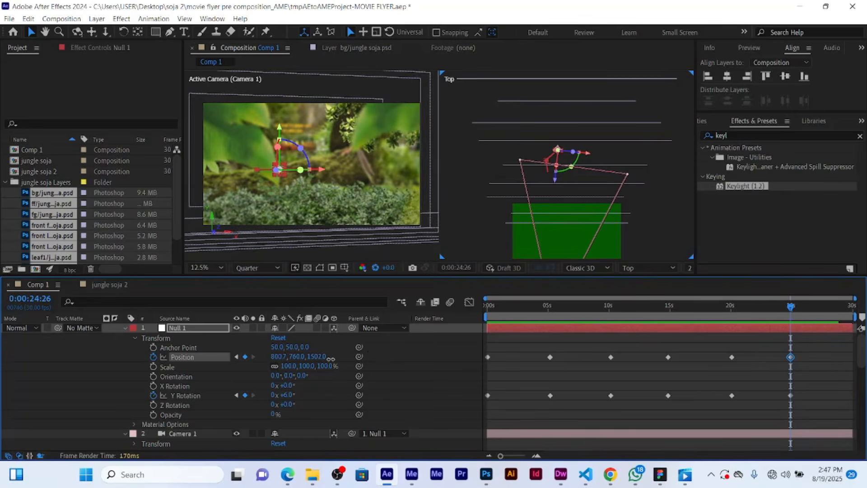
pyautogui.moveTo(331, 358); pyautogui.dragTo(404, 359)
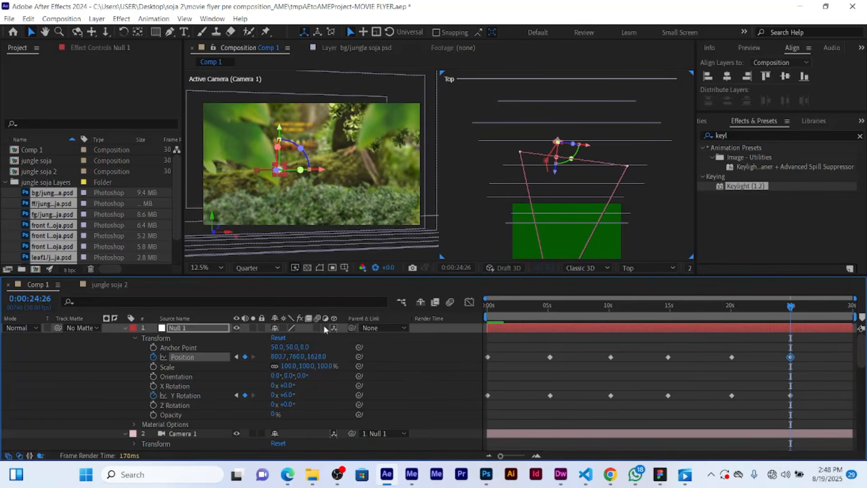
# Set Null 1's Anchor Point to 64, 45, 0 and its Y position to 626 at 0:00:24:26.
pyautogui.click(276, 347)
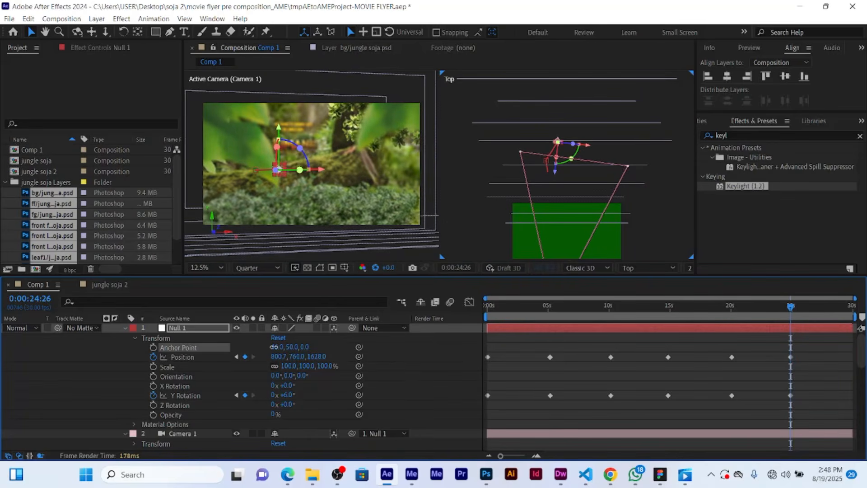
pyautogui.moveTo(276, 347); pyautogui.dragTo(286, 346)
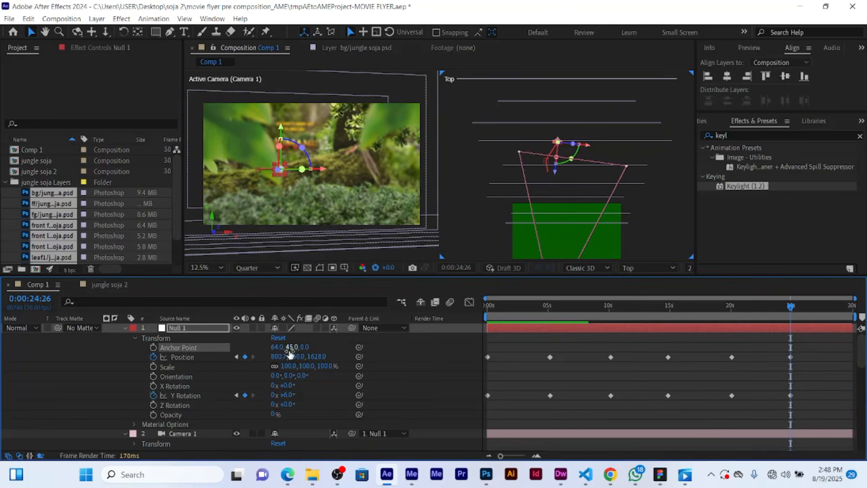
pyautogui.moveTo(294, 357); pyautogui.dragTo(224, 353)
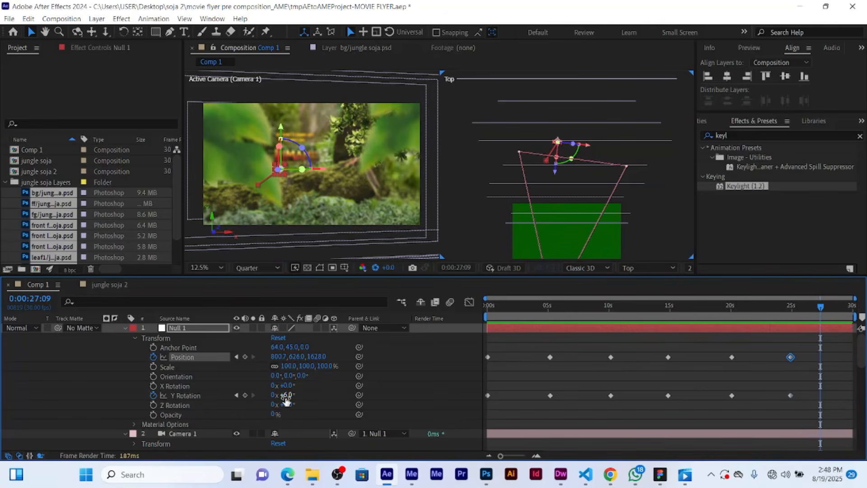
# At 0:00:27:09, keyframe Null 1's Y Rotation at -2° and its Position with a Z value of 1981.
pyautogui.moveTo(286, 400); pyautogui.dragTo(281, 396)
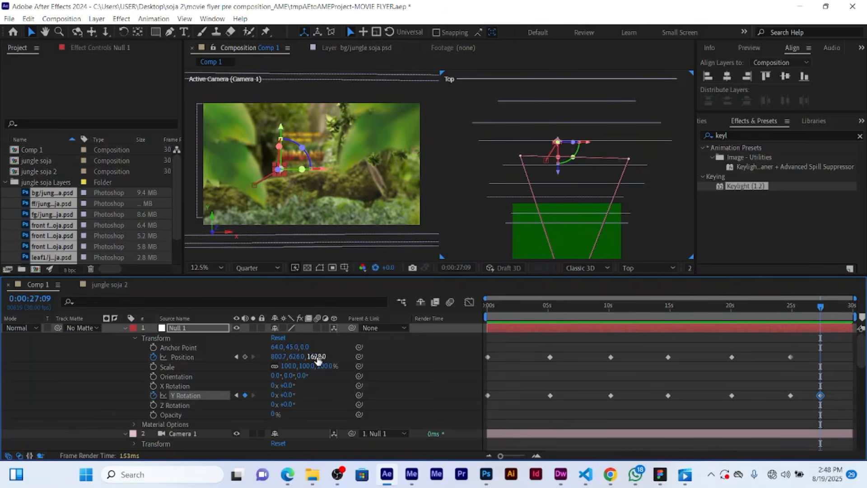
pyautogui.moveTo(316, 357); pyautogui.dragTo(453, 371)
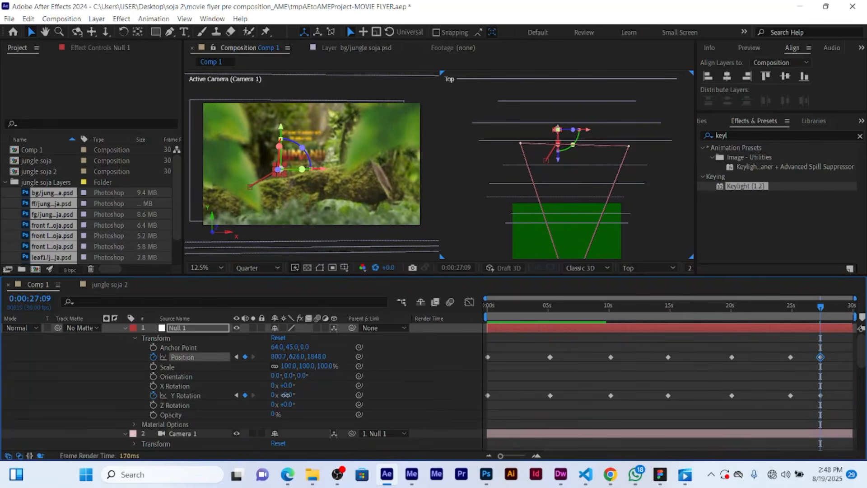
pyautogui.moveTo(286, 395); pyautogui.dragTo(285, 395)
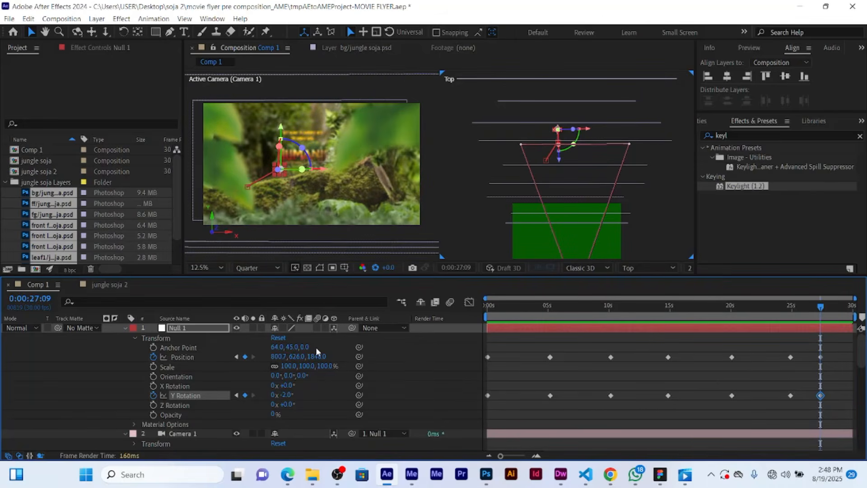
pyautogui.moveTo(314, 357); pyautogui.dragTo(387, 356)
pyautogui.moveTo(387, 356); pyautogui.dragTo(395, 358)
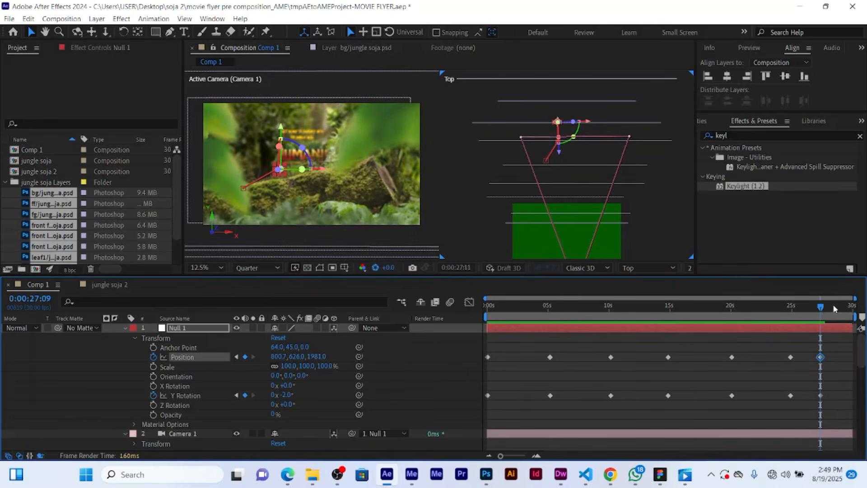
# At 0:00:29:06, keyframe Null 1's Position with a Z value of 2493.
pyautogui.moveTo(823, 306); pyautogui.dragTo(844, 306)
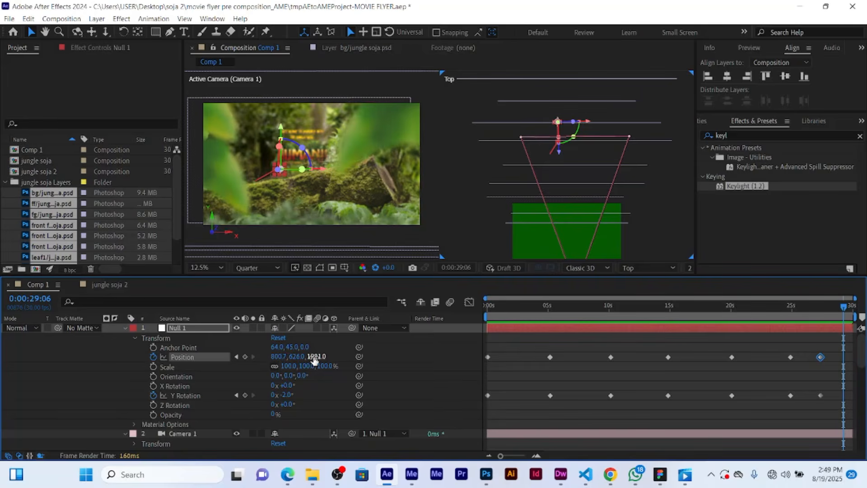
pyautogui.moveTo(315, 360); pyautogui.dragTo(522, 353)
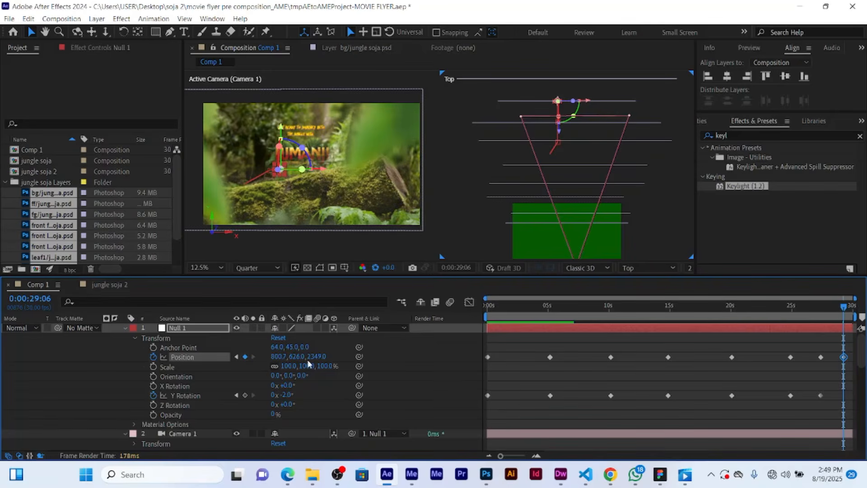
pyautogui.moveTo(311, 359); pyautogui.dragTo(399, 359)
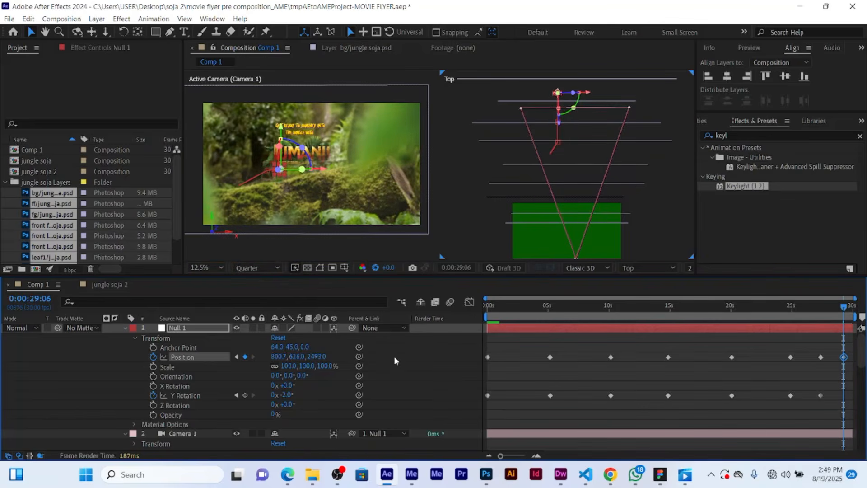
# At 0:00:29:09, keyframe Null 1's Y Rotation at 0°.
pyautogui.click(853, 310)
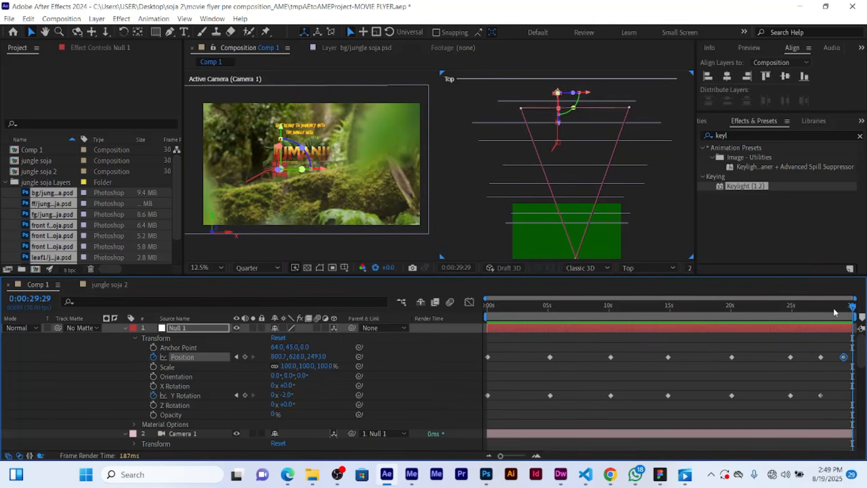
pyautogui.click(849, 309)
pyautogui.click(843, 308)
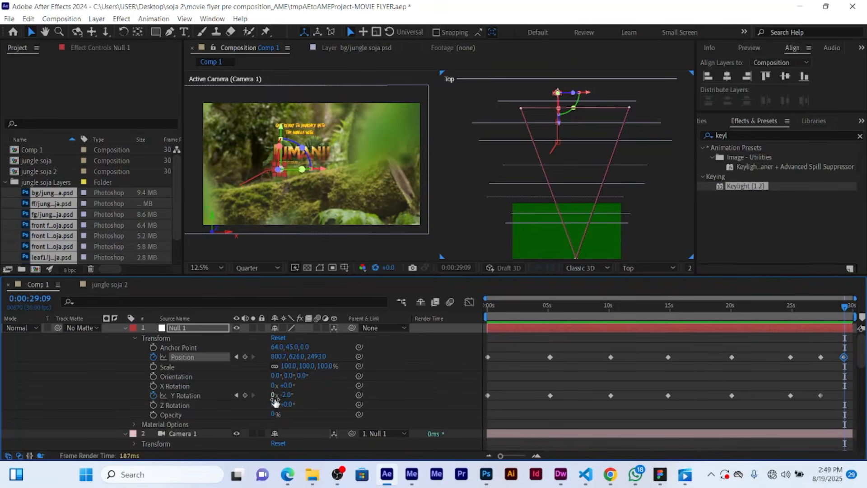
pyautogui.moveTo(286, 395); pyautogui.dragTo(286, 396)
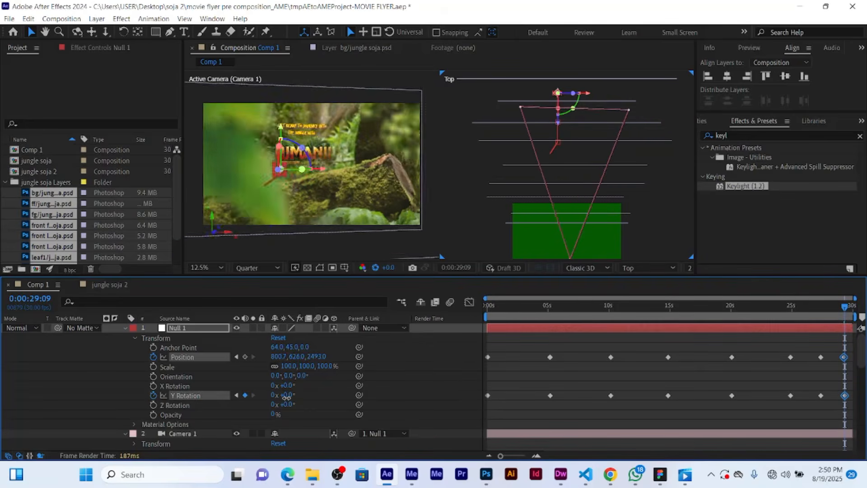
pyautogui.click(286, 396)
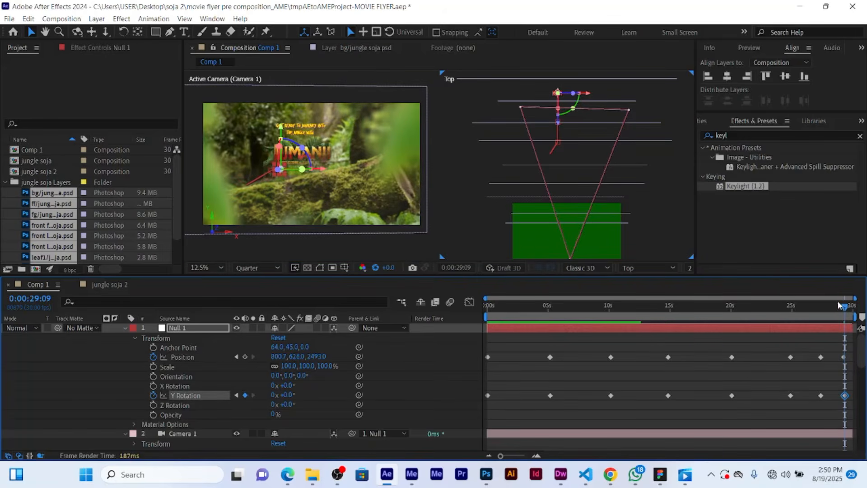
# At the last frame, 0:00:29:29, keyframe Null 1's Position at 800.7, 528, 3171.
pyautogui.click(852, 306)
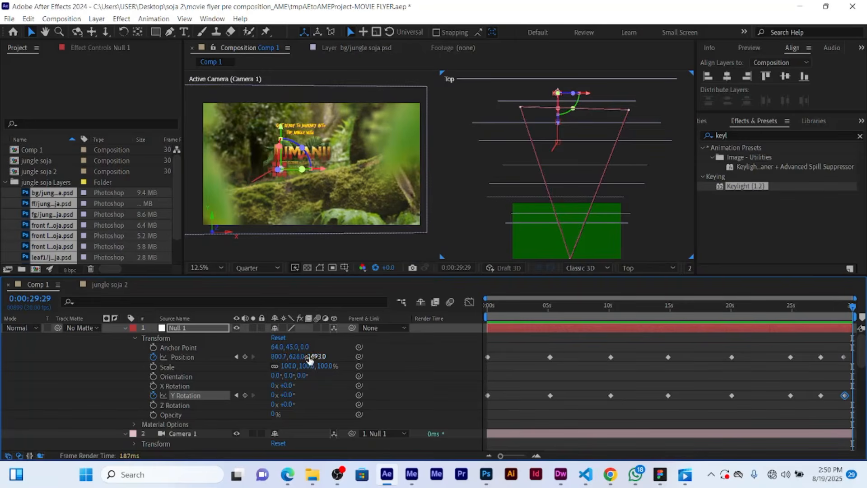
pyautogui.moveTo(310, 359); pyautogui.dragTo(712, 382)
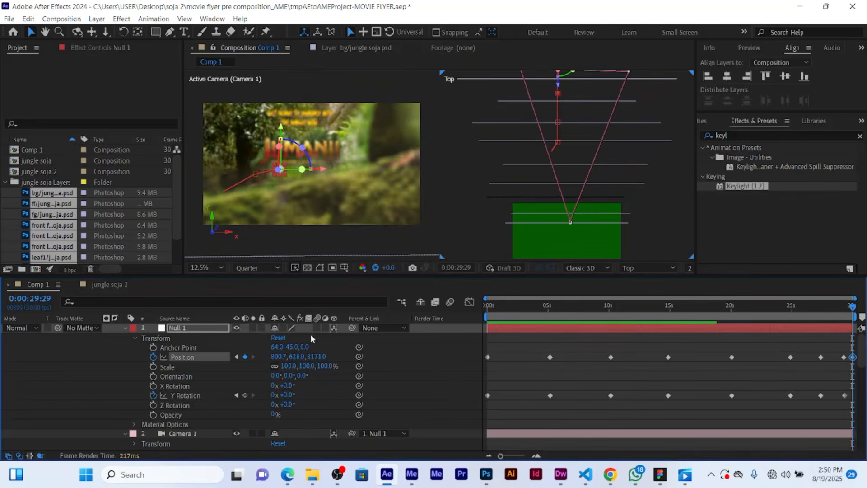
pyautogui.moveTo(298, 357); pyautogui.dragTo(242, 351)
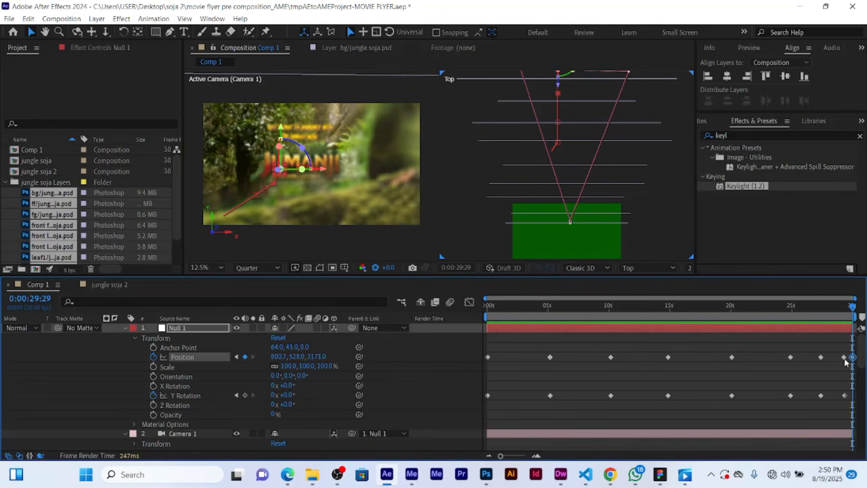
# Shift Null 1's second-to-last Position and last Y Rotation keyframes slightly earlier and add a 0° Y Rotation keyframe at 0:00:29:29.
pyautogui.moveTo(844, 358); pyautogui.dragTo(840, 358)
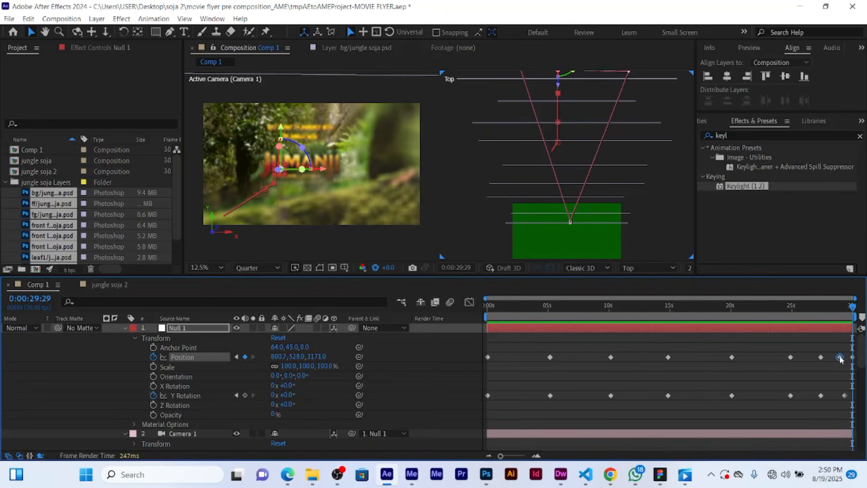
pyautogui.click(845, 396)
pyautogui.moveTo(836, 397); pyautogui.dragTo(836, 396)
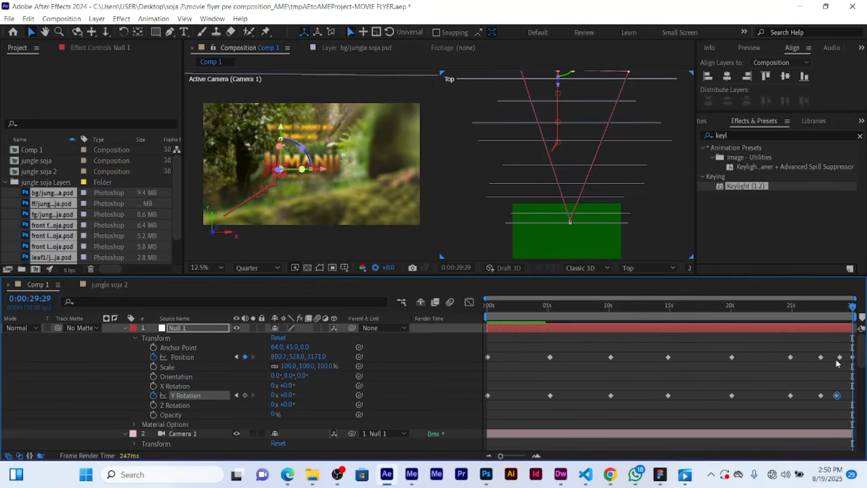
pyautogui.click(244, 395)
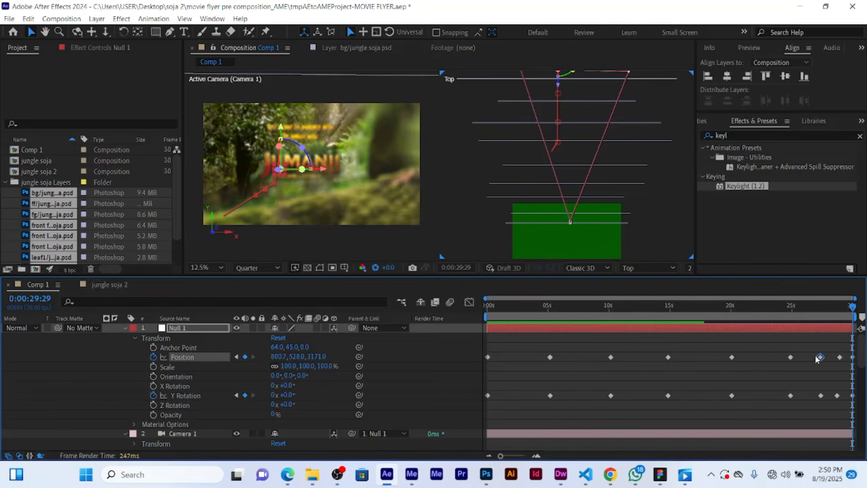
# Retime Null 1's Position and Y Rotation keyframes around 25 and 27 seconds to about 24 and 25 seconds.
pyautogui.moveTo(821, 356); pyautogui.dragTo(817, 356)
pyautogui.moveTo(820, 396); pyautogui.dragTo(808, 396)
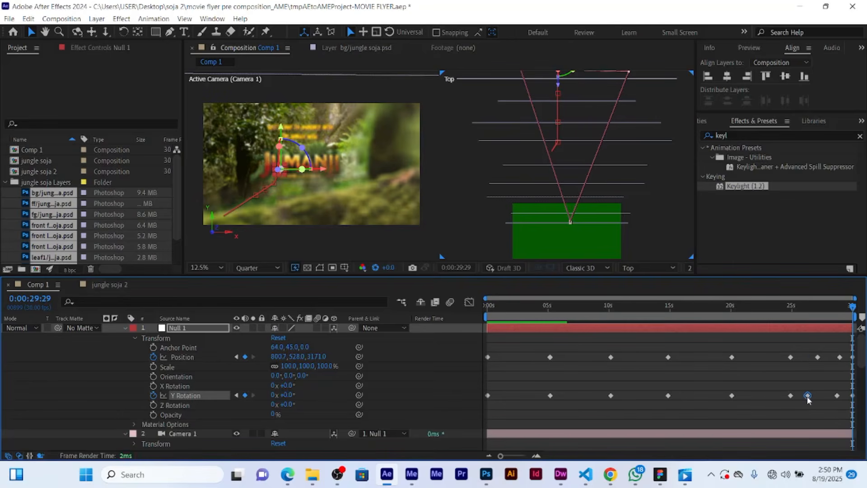
pyautogui.moveTo(818, 356); pyautogui.dragTo(788, 357)
pyautogui.click(790, 396)
pyautogui.moveTo(770, 398); pyautogui.dragTo(775, 397)
pyautogui.moveTo(788, 356)
pyautogui.mouseDown()
pyautogui.moveTo(772, 358)
pyautogui.moveTo(790, 357)
pyautogui.mouseUp()
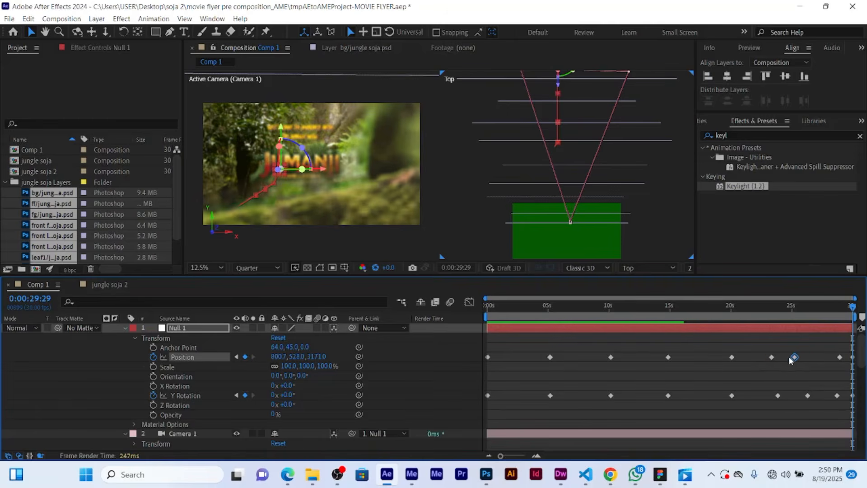
pyautogui.moveTo(808, 395); pyautogui.dragTo(793, 396)
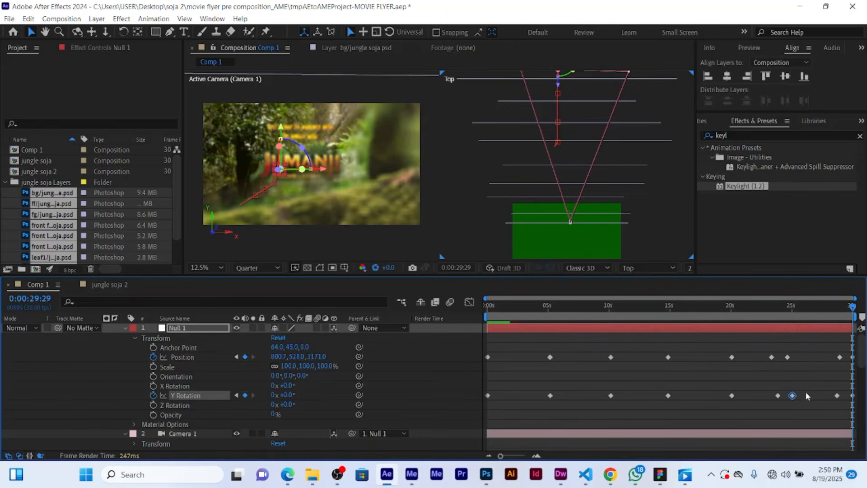
# Move Null 1's last two pairs of Position and Y Rotation keyframes earlier, to about 27.5 and 29 seconds.
pyautogui.moveTo(843, 356); pyautogui.dragTo(825, 357)
pyautogui.moveTo(835, 393); pyautogui.dragTo(816, 397)
pyautogui.moveTo(841, 354); pyautogui.dragTo(838, 397)
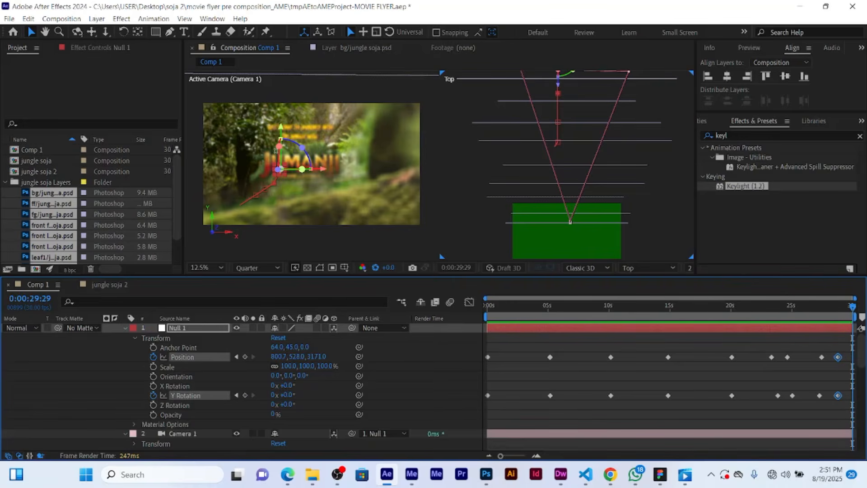
# Inspect the logo layer's artwork on its own, then return to Comp 1 and Null 1's keyframes.
pyautogui.scroll(-3, 276, 151)
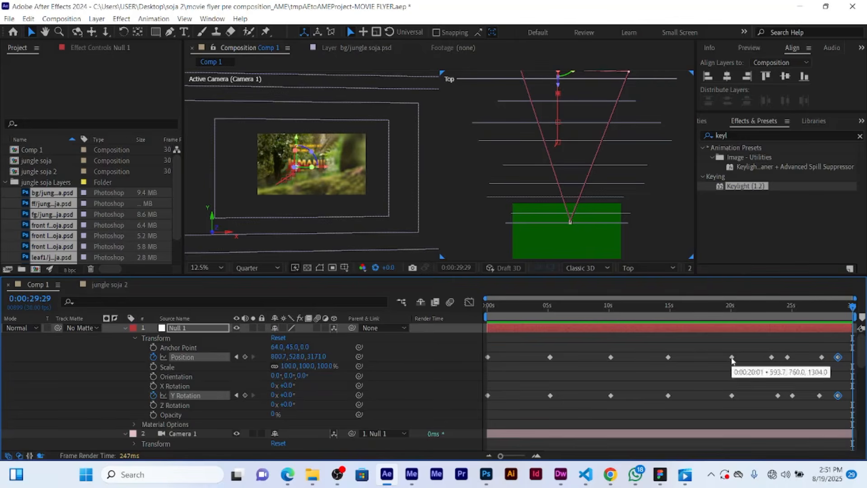
pyautogui.scroll(-10, 697, 365)
pyautogui.scroll(-4, 697, 365)
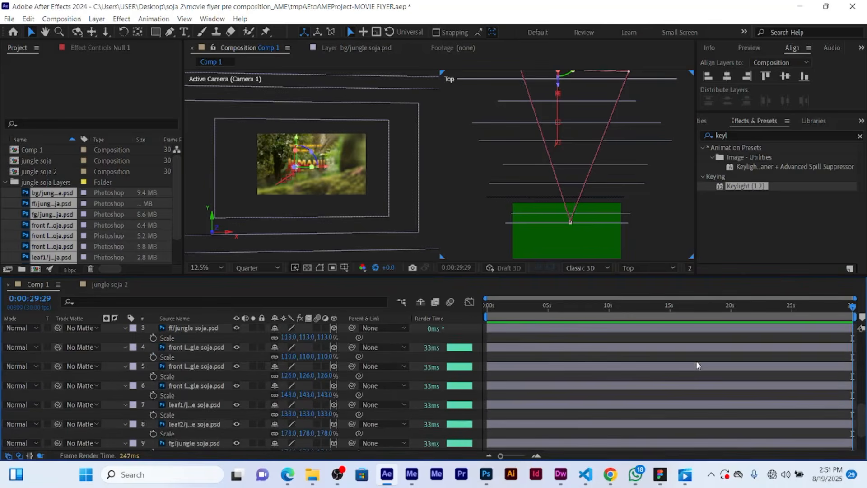
pyautogui.scroll(-3, 555, 421)
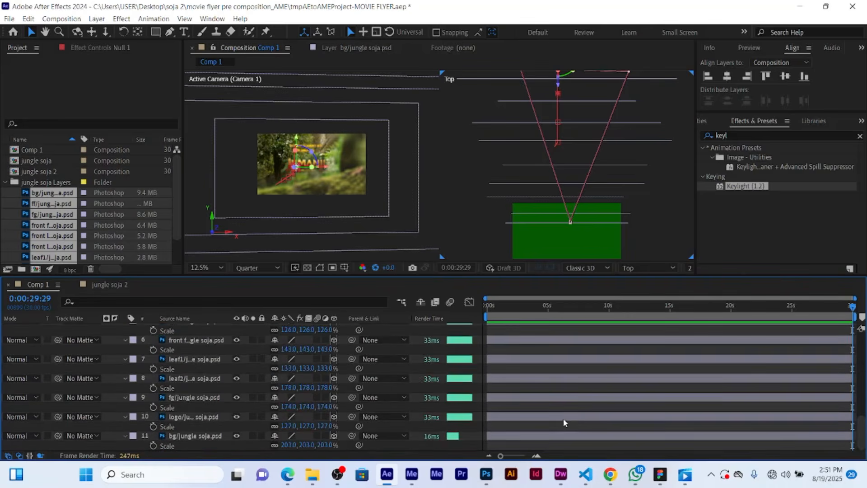
pyautogui.doubleClick(563, 418)
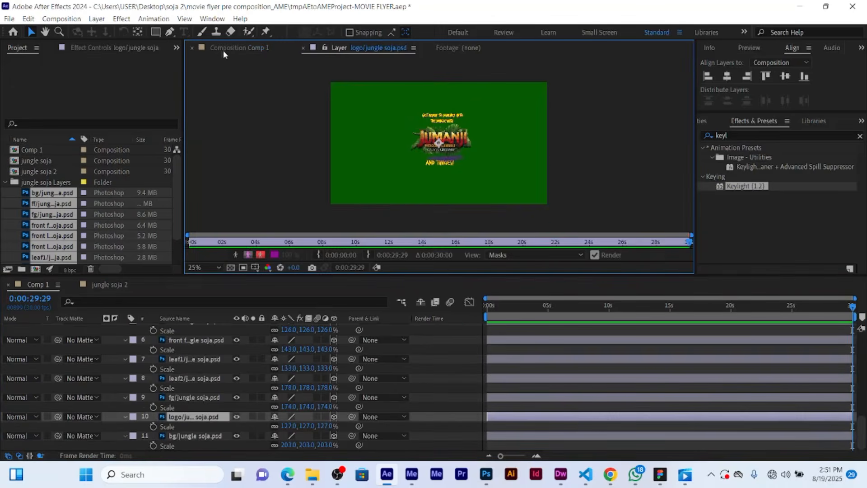
pyautogui.click(223, 49)
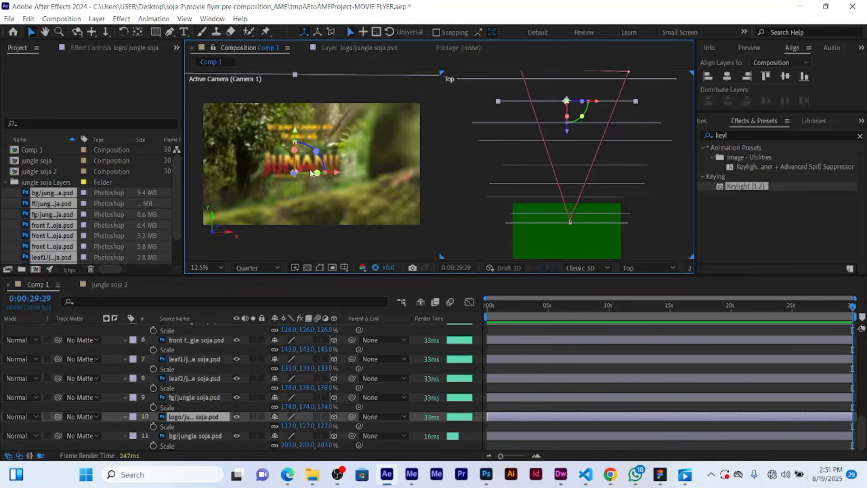
pyautogui.scroll(-1, 311, 174)
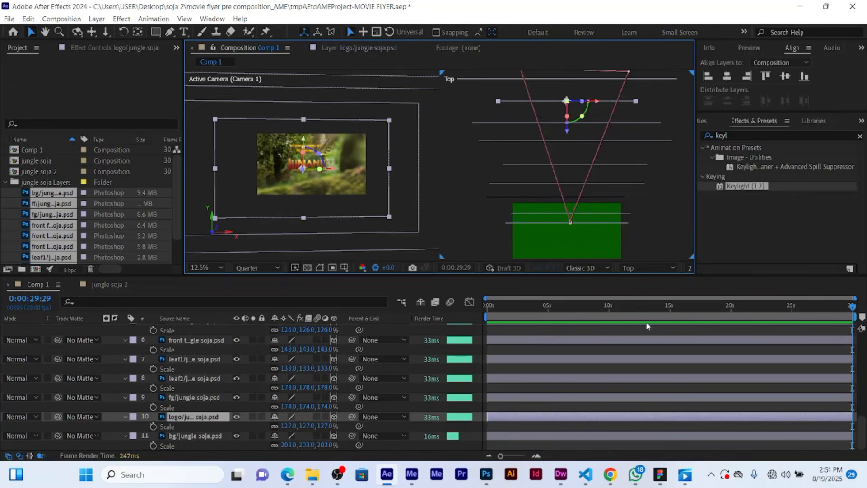
pyautogui.scroll(5, 817, 332)
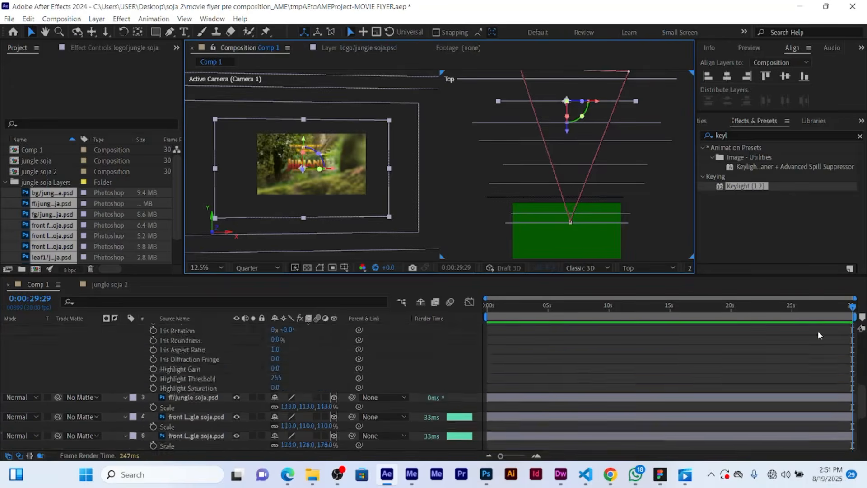
pyautogui.scroll(8, 817, 331)
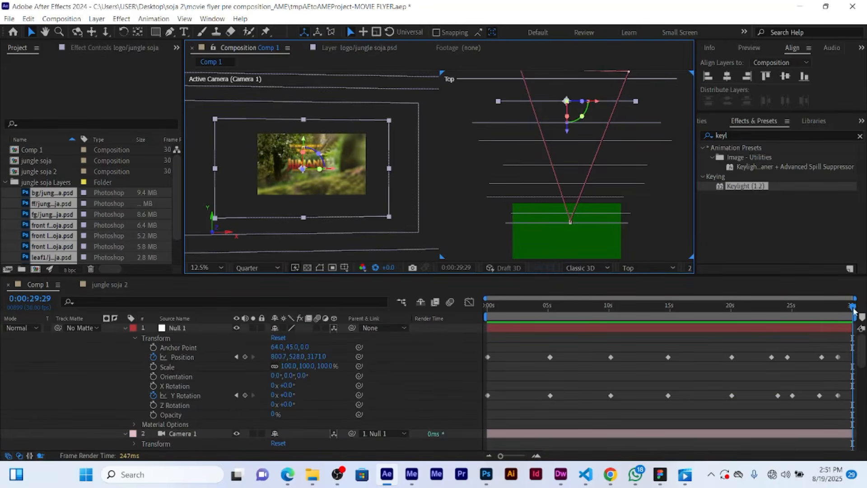
# Reveal the Position property of the logo layer.
pyautogui.moveTo(853, 309); pyautogui.dragTo(819, 315)
pyautogui.scroll(-2, 396, 375)
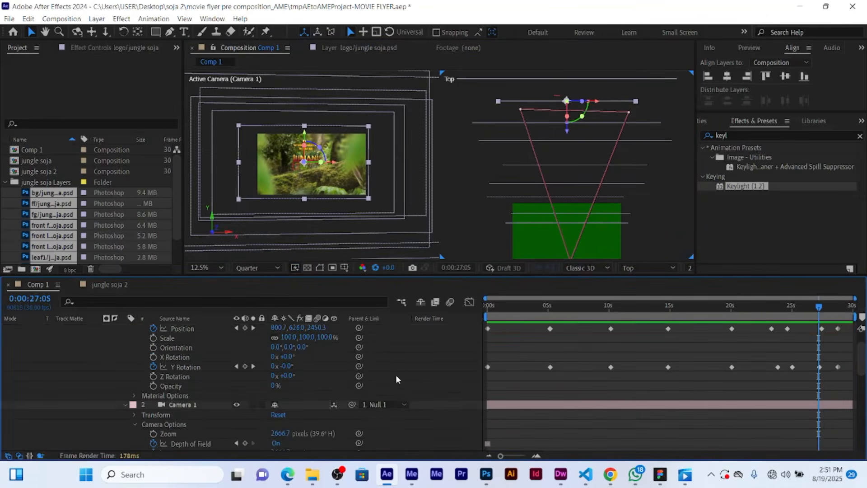
pyautogui.scroll(-4, 406, 403)
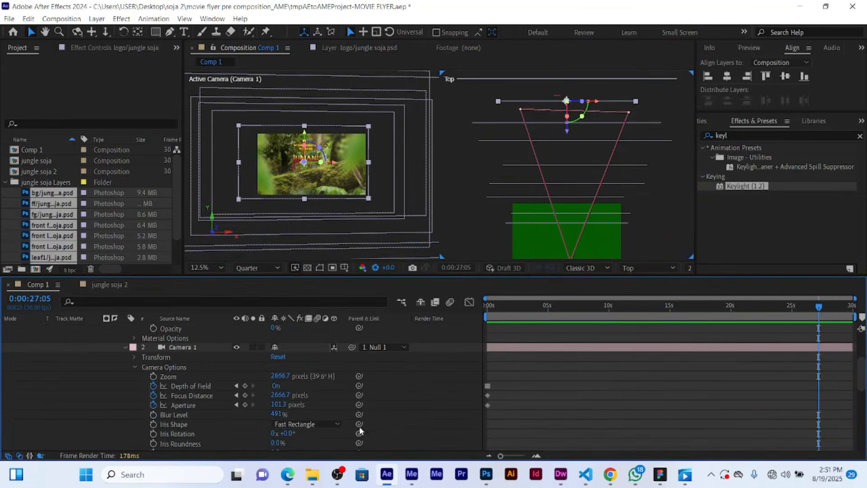
pyautogui.scroll(-10, 523, 423)
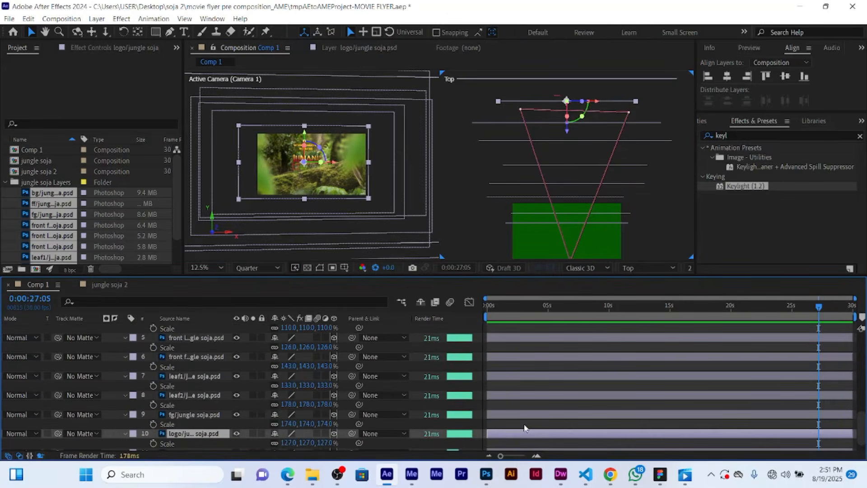
pyautogui.press('p')
pyautogui.scroll(-1, 465, 425)
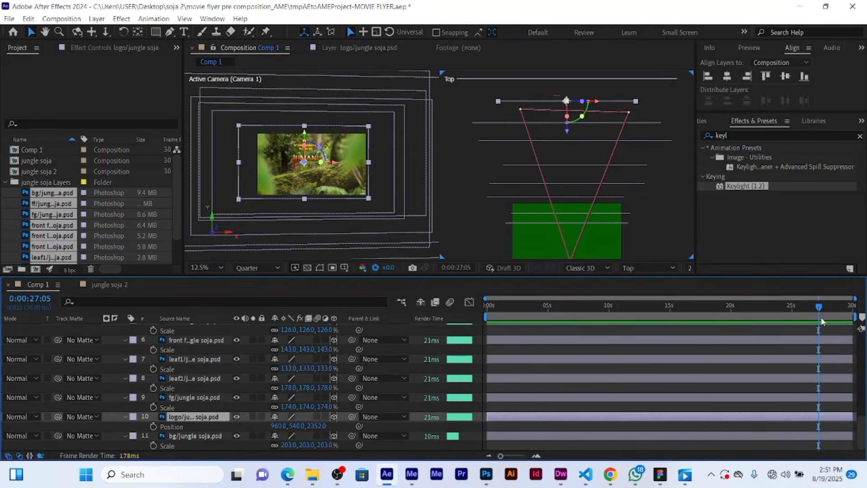
# Add a Position keyframe to the logo layer at 0:00:28:23, where Null 1's second camera move ends.
pyautogui.scroll(15, 820, 322)
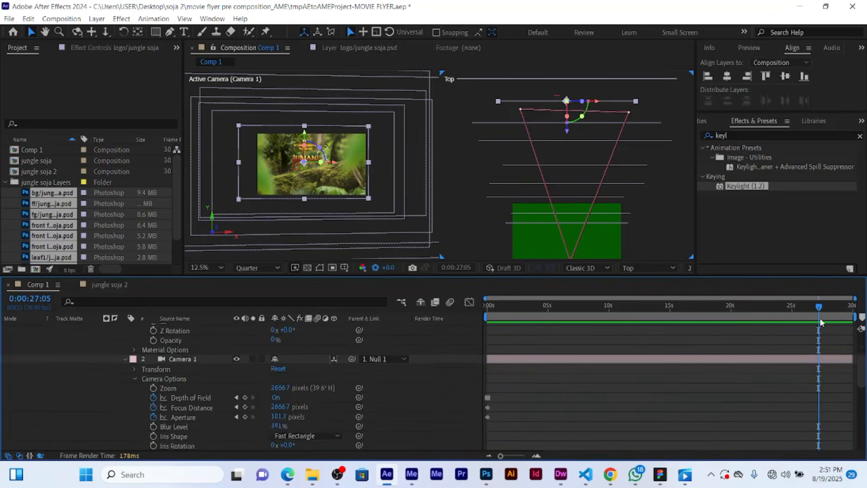
pyautogui.moveTo(819, 307); pyautogui.dragTo(832, 307)
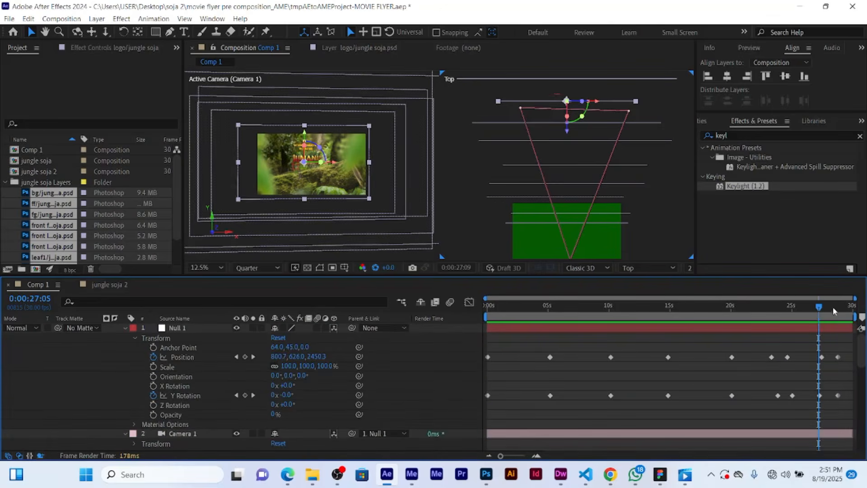
pyautogui.click(838, 305)
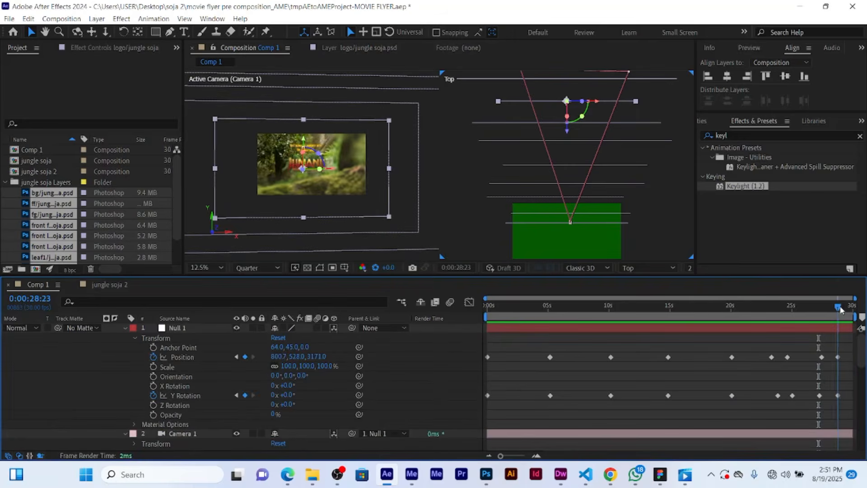
pyautogui.scroll(-15, 327, 410)
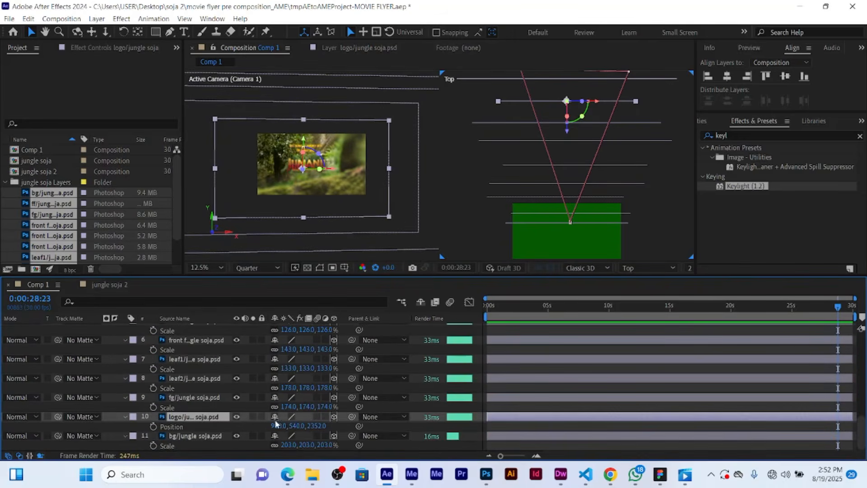
pyautogui.click(170, 426)
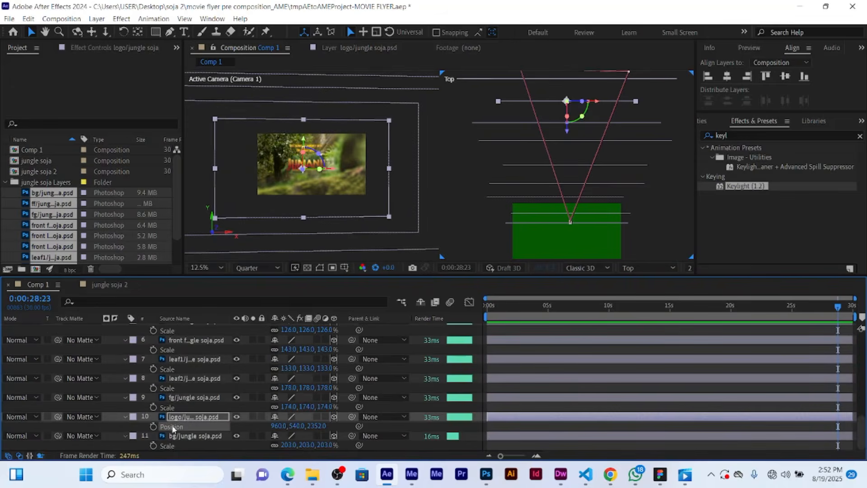
pyautogui.click(154, 426)
# Set the logo layer's Y position to 1014 at 0:00:27:19 so it rises into place, keeping X at 960.
pyautogui.moveTo(837, 308); pyautogui.dragTo(825, 307)
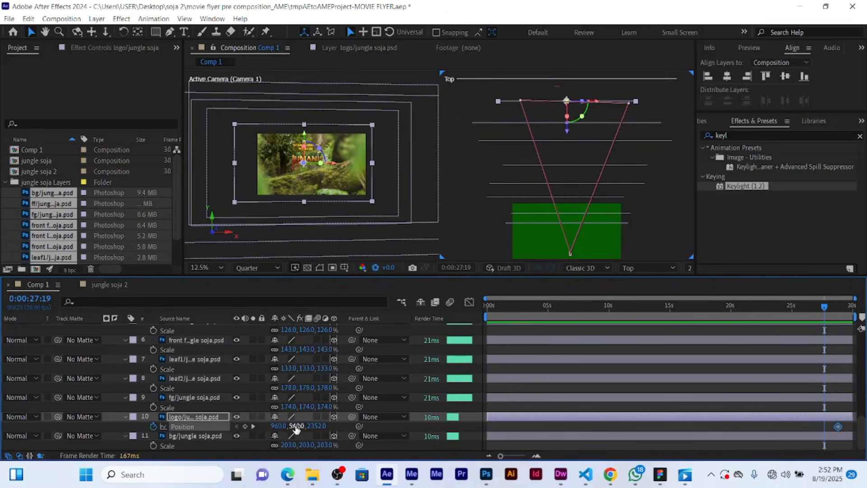
pyautogui.moveTo(280, 426); pyautogui.dragTo(269, 425)
pyautogui.hotkey('ctrl', 'z')
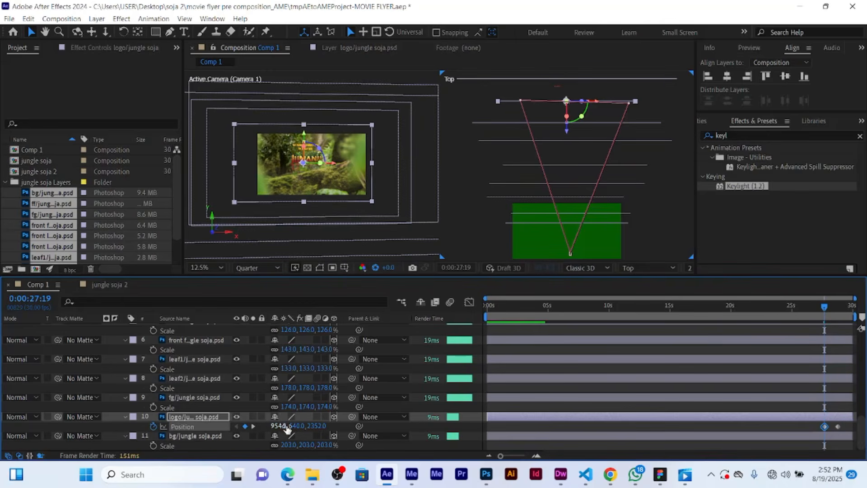
pyautogui.moveTo(296, 427); pyautogui.dragTo(553, 439)
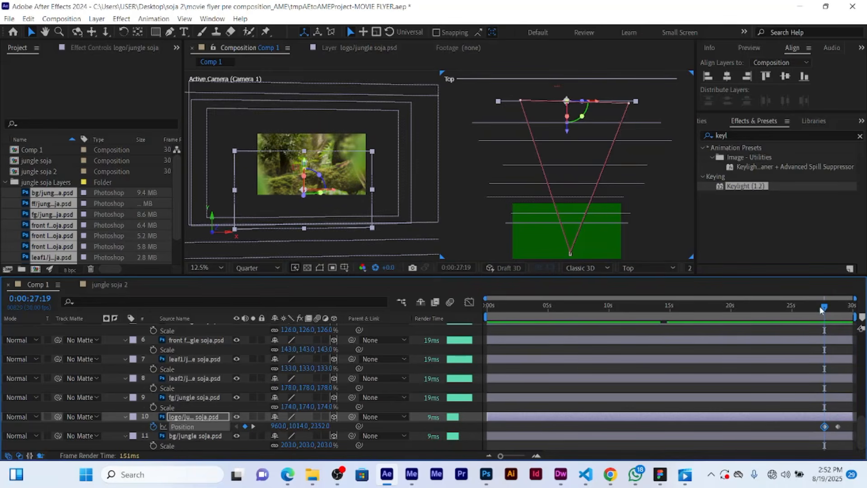
pyautogui.moveTo(823, 310); pyautogui.dragTo(787, 310)
# Reset Camera 1's Depth of Field, Focus Distance and Aperture at 0:00:29:29.
pyautogui.moveTo(713, 317); pyautogui.dragTo(853, 314)
pyautogui.scroll(3, 681, 315)
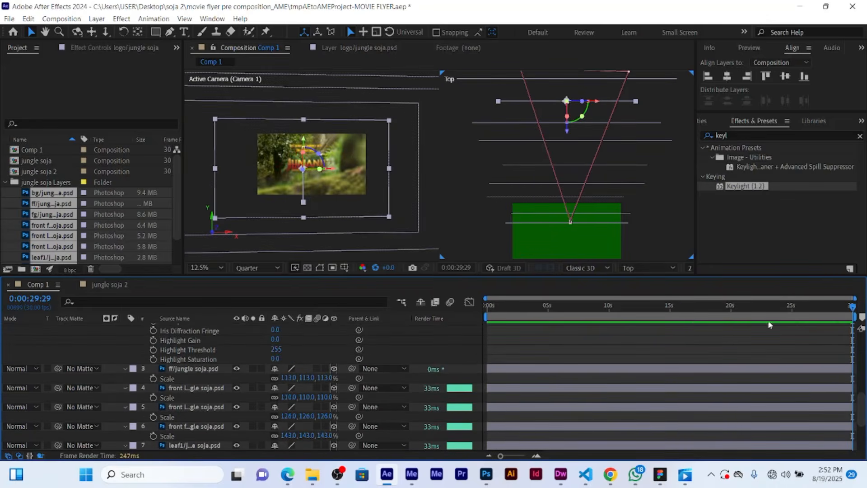
pyautogui.scroll(5, 277, 340)
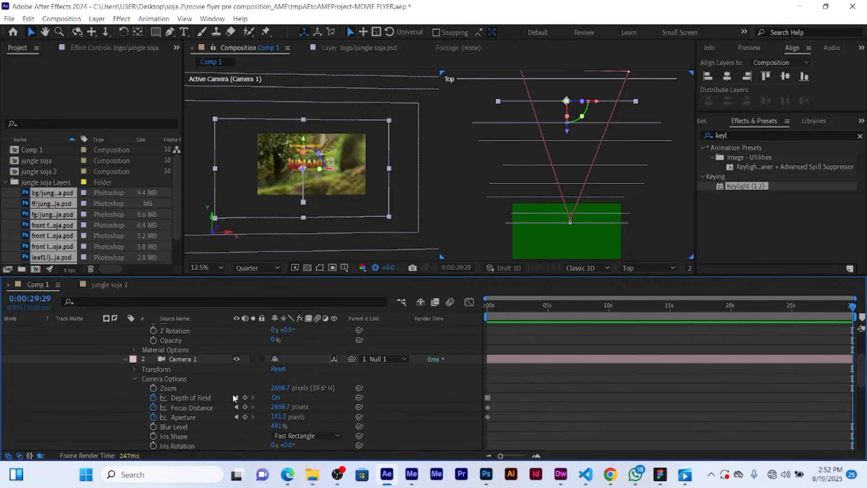
pyautogui.rightClick(190, 397)
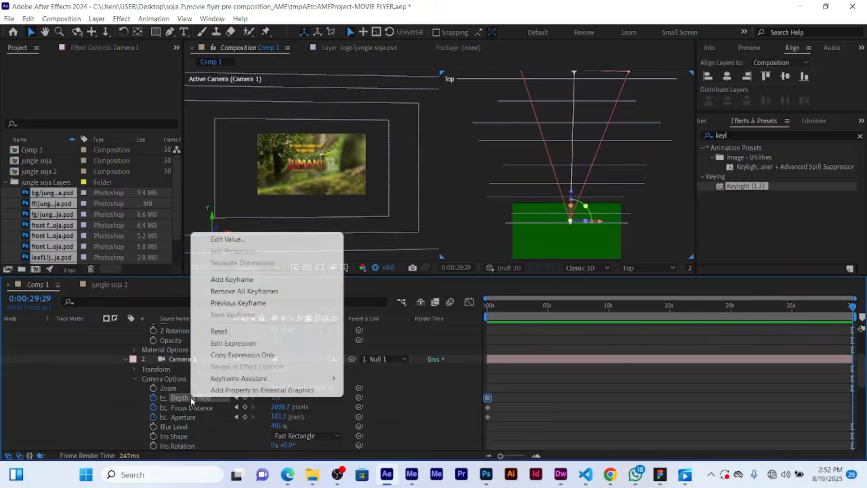
pyautogui.click(233, 332)
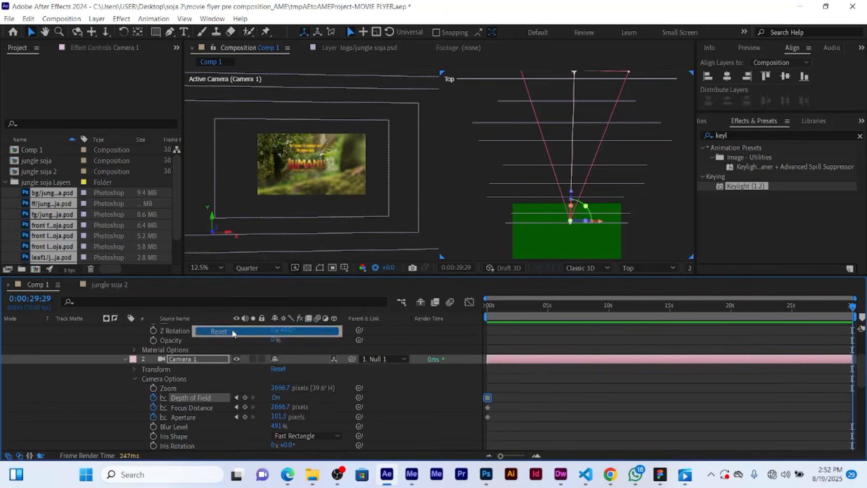
pyautogui.rightClick(207, 408)
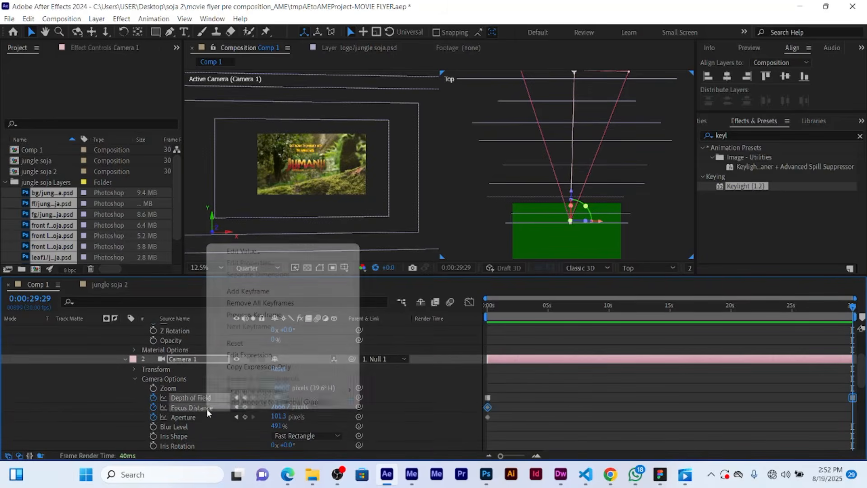
pyautogui.click(251, 343)
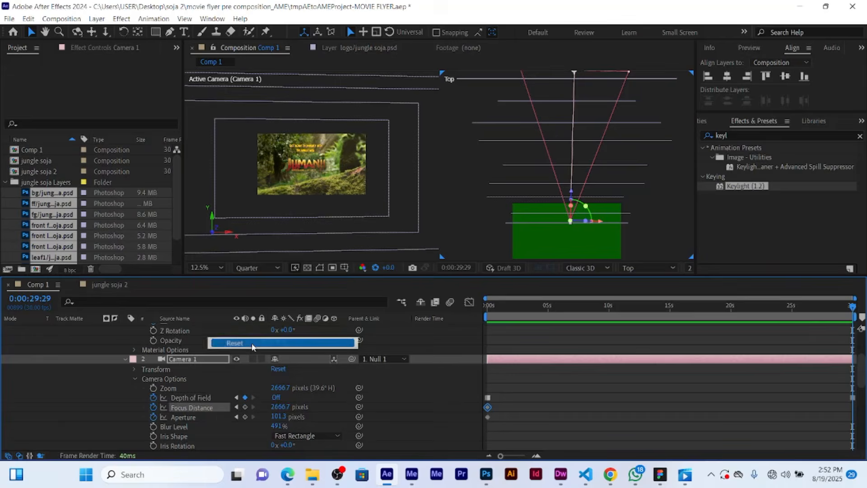
pyautogui.rightClick(213, 416)
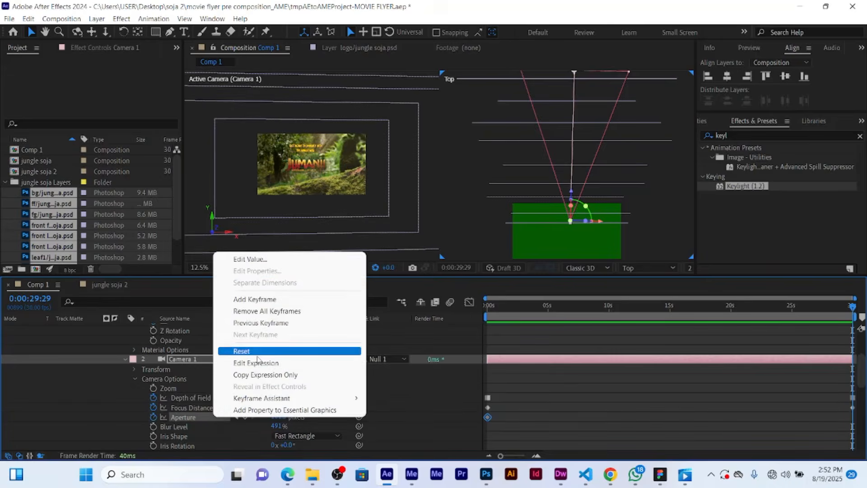
pyautogui.click(244, 351)
pyautogui.scroll(-4, 332, 384)
pyautogui.scroll(4, 332, 388)
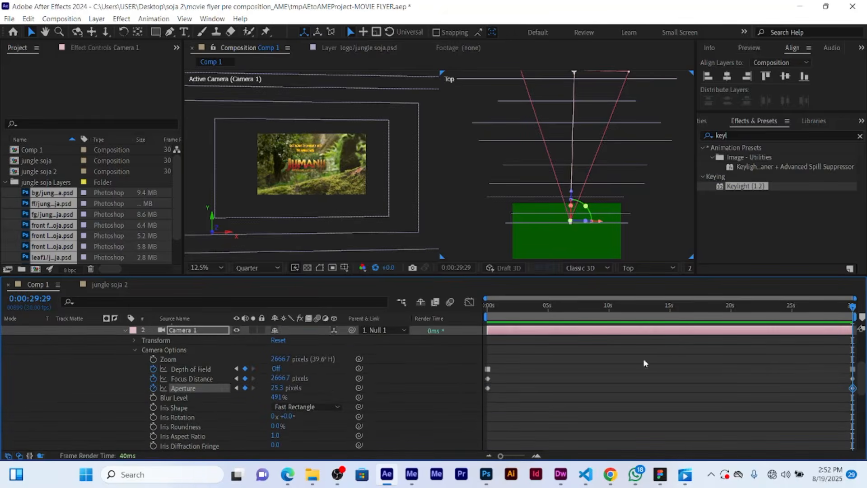
# Reset Null 1's Position and Y Rotation at 0:00:29:29.
pyautogui.scroll(4, 237, 339)
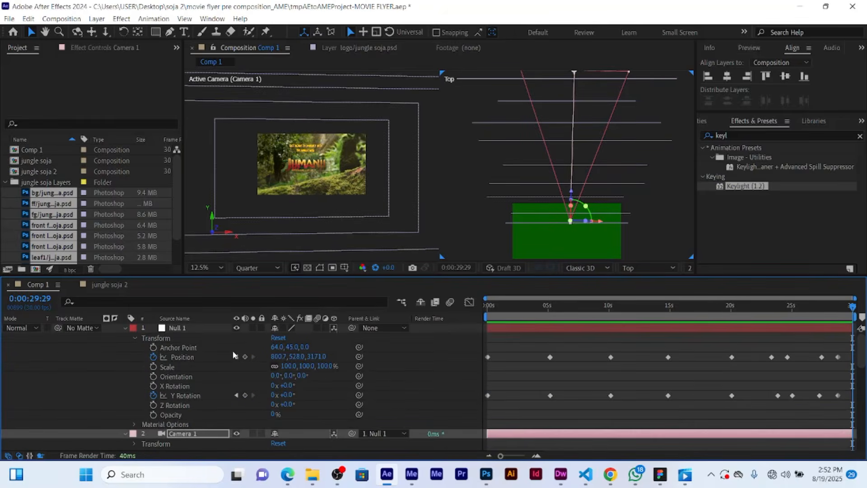
pyautogui.rightClick(208, 355)
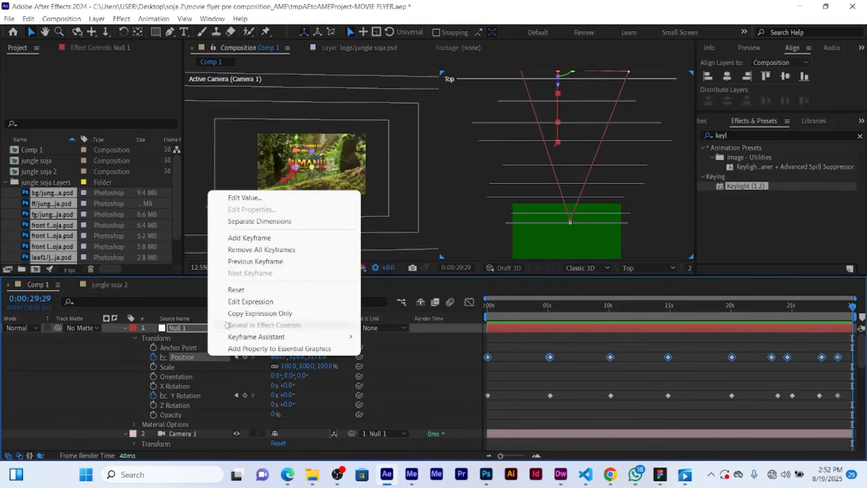
pyautogui.click(245, 292)
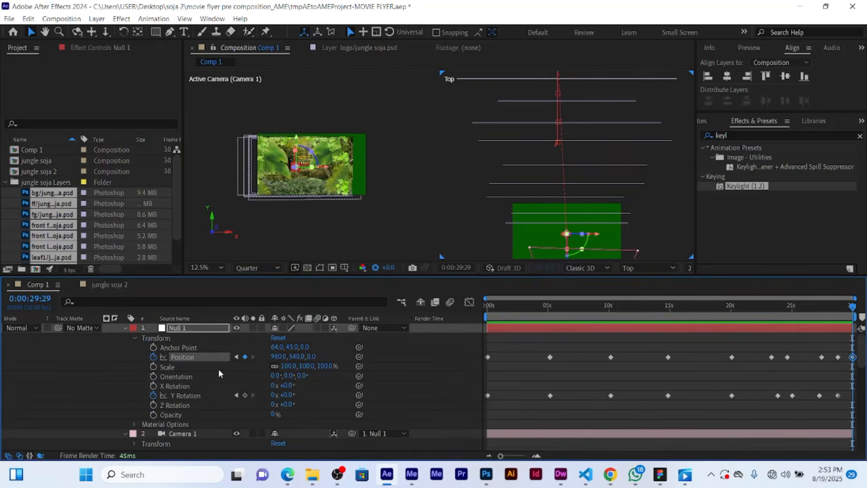
pyautogui.rightClick(216, 393)
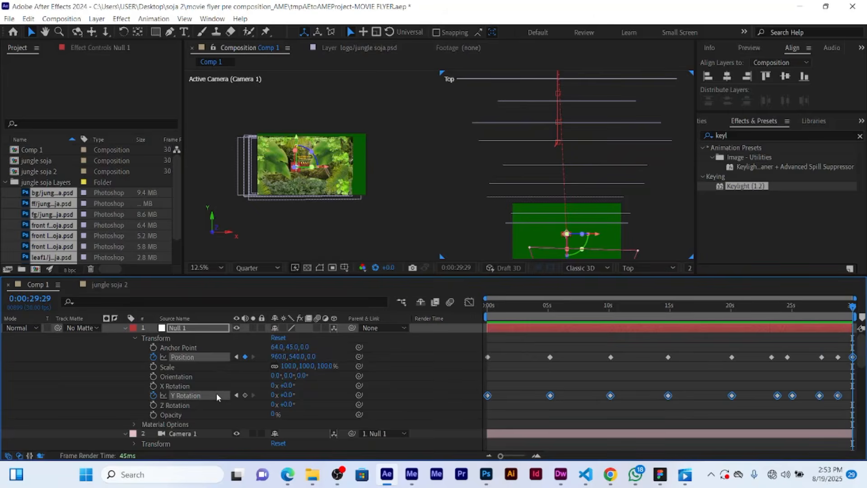
pyautogui.click(240, 332)
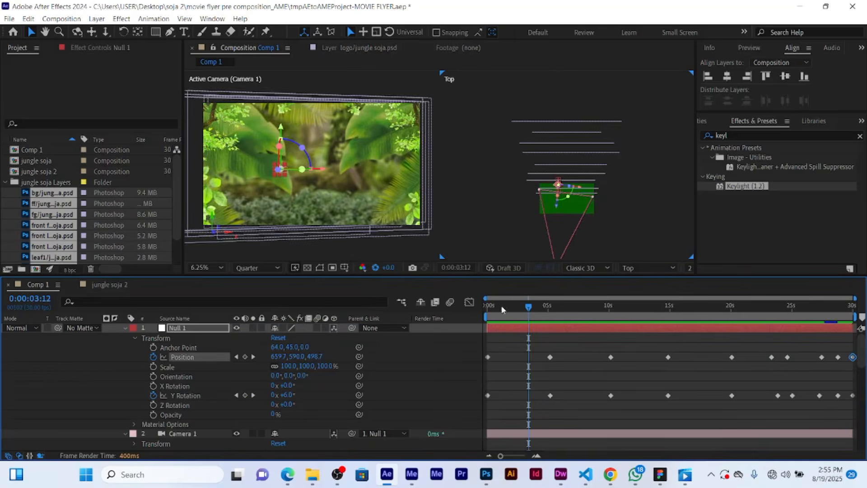
# Return to 0:00:00:00 and move Null 1's second pair of Position and Y Rotation keyframes to about 1.3 seconds.
pyautogui.moveTo(502, 309); pyautogui.dragTo(484, 312)
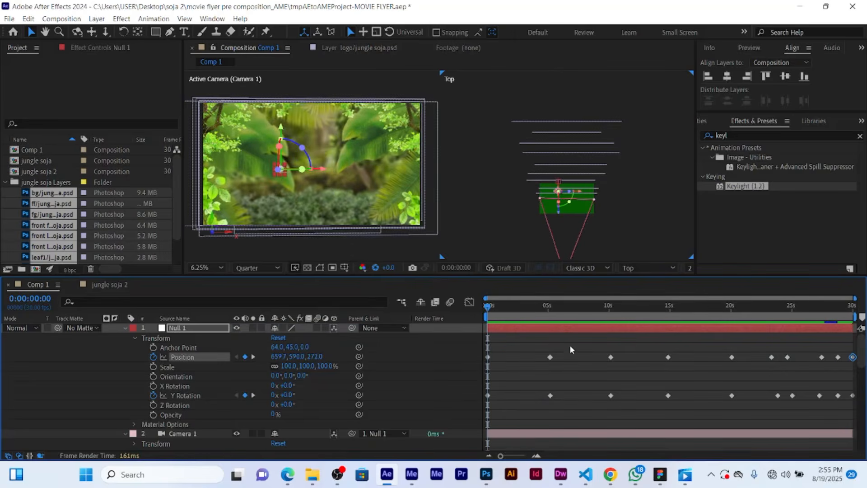
pyautogui.moveTo(568, 343); pyautogui.dragTo(548, 396)
pyautogui.moveTo(546, 357); pyautogui.dragTo(506, 361)
pyautogui.moveTo(625, 351); pyautogui.dragTo(606, 401)
pyautogui.click(609, 389)
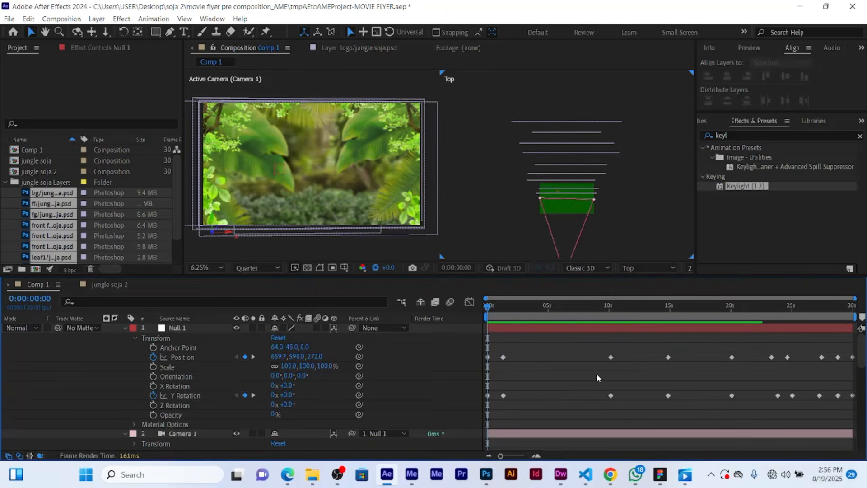
# Move Null 1's third and fourth pairs of Position and Y Rotation keyframes to about 2.8 and 4.3 seconds.
pyautogui.moveTo(599, 337); pyautogui.dragTo(619, 403)
pyautogui.moveTo(610, 358); pyautogui.dragTo(519, 360)
pyautogui.moveTo(639, 344); pyautogui.dragTo(677, 405)
pyautogui.moveTo(669, 357); pyautogui.dragTo(531, 359)
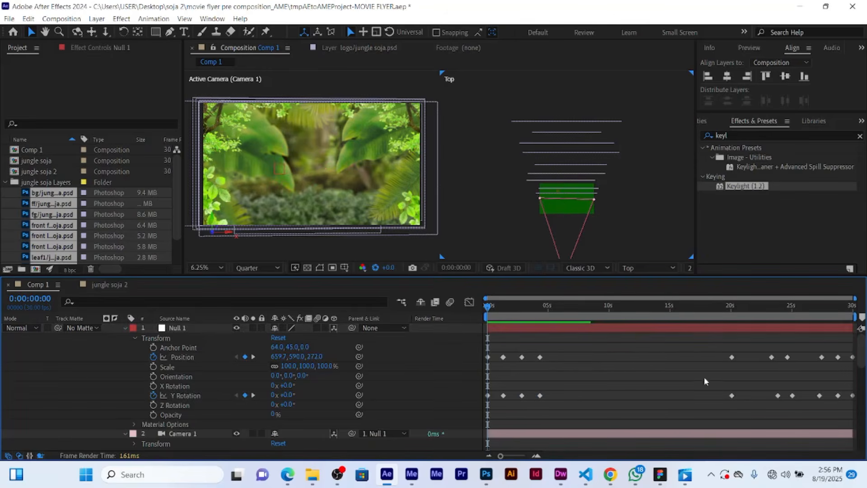
# Move Null 1's fifth, sixth and seventh pairs of Position and Y Rotation keyframes to about 6, 7.5 and 9 seconds.
pyautogui.moveTo(703, 346); pyautogui.dragTo(559, 397)
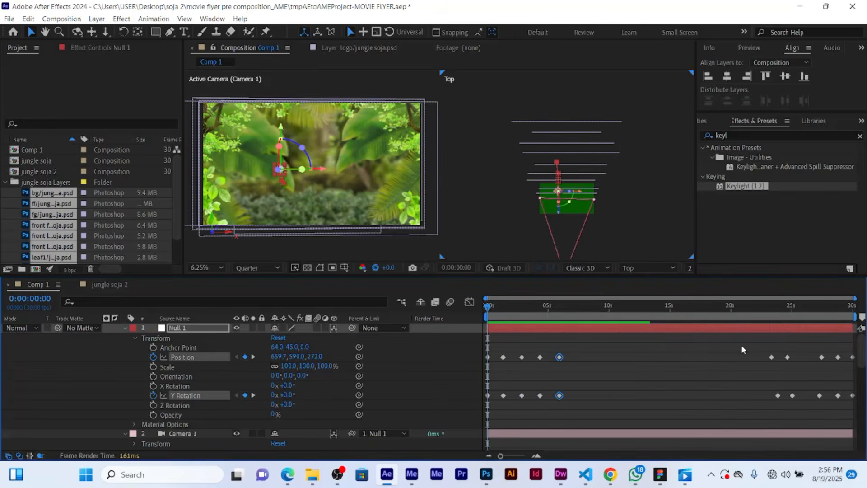
pyautogui.moveTo(741, 345); pyautogui.dragTo(775, 397)
pyautogui.moveTo(763, 349); pyautogui.dragTo(779, 401)
pyautogui.moveTo(767, 357); pyautogui.dragTo(569, 358)
pyautogui.moveTo(776, 351); pyautogui.dragTo(599, 396)
pyautogui.click(621, 397)
# Move Null 1's eighth pair of Position and Y Rotation keyframes to about 10.5 seconds.
pyautogui.click(801, 344)
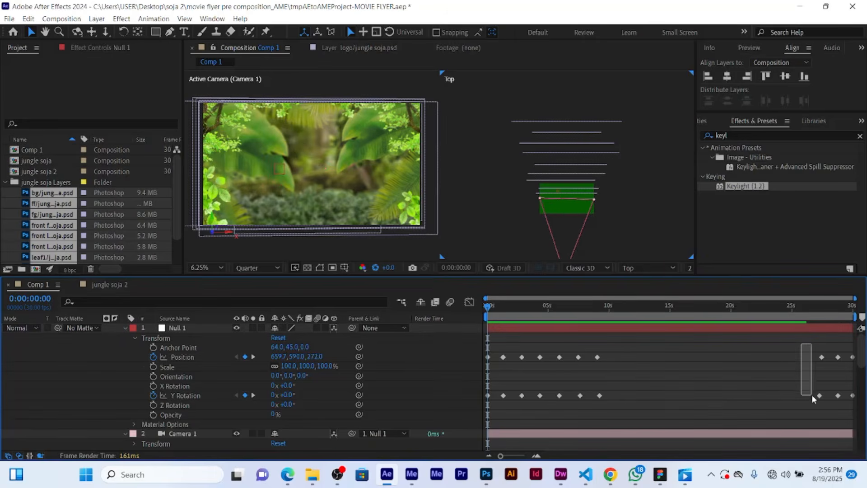
pyautogui.moveTo(816, 355); pyautogui.dragTo(811, 357)
pyautogui.keyDown('shift'); pyautogui.click(819, 395); pyautogui.keyUp('shift')
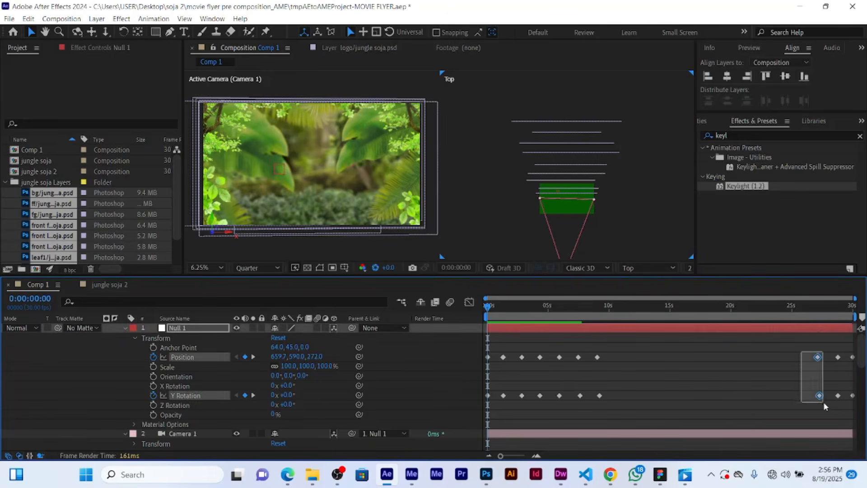
pyautogui.moveTo(786, 361); pyautogui.dragTo(612, 368)
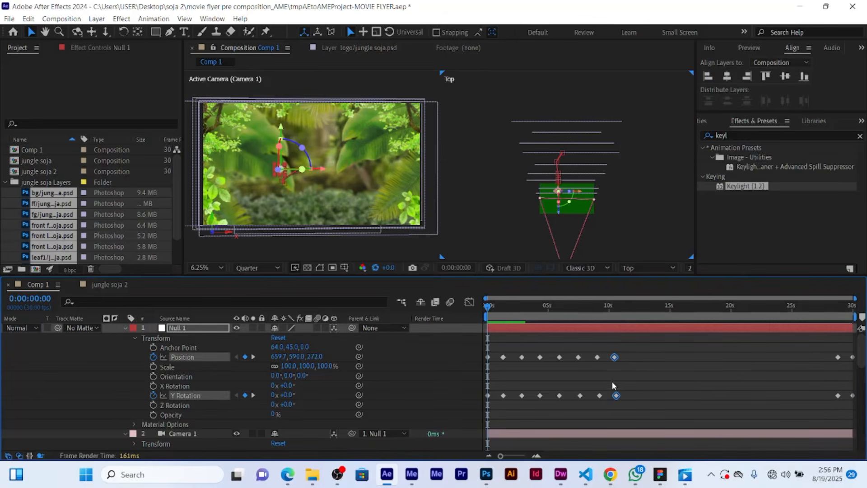
pyautogui.click(659, 388)
pyautogui.click(598, 395)
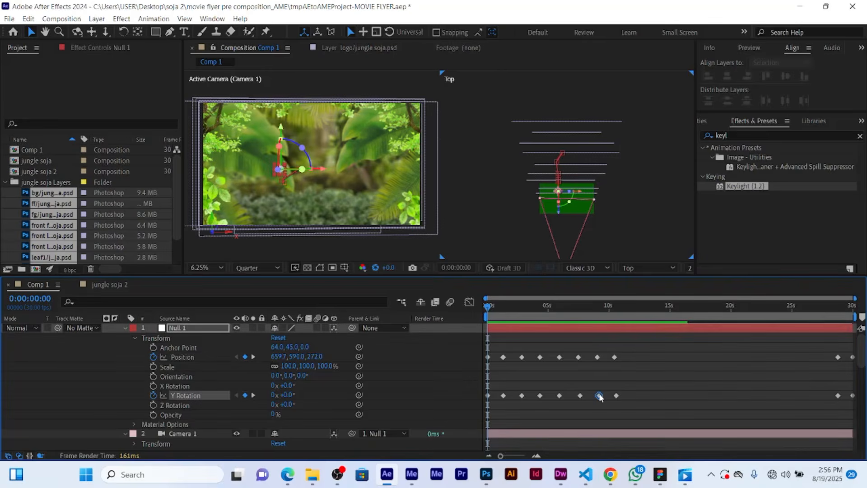
pyautogui.moveTo(598, 396)
pyautogui.mouseDown()
pyautogui.moveTo(620, 396)
pyautogui.moveTo(599, 395)
pyautogui.mouseUp()
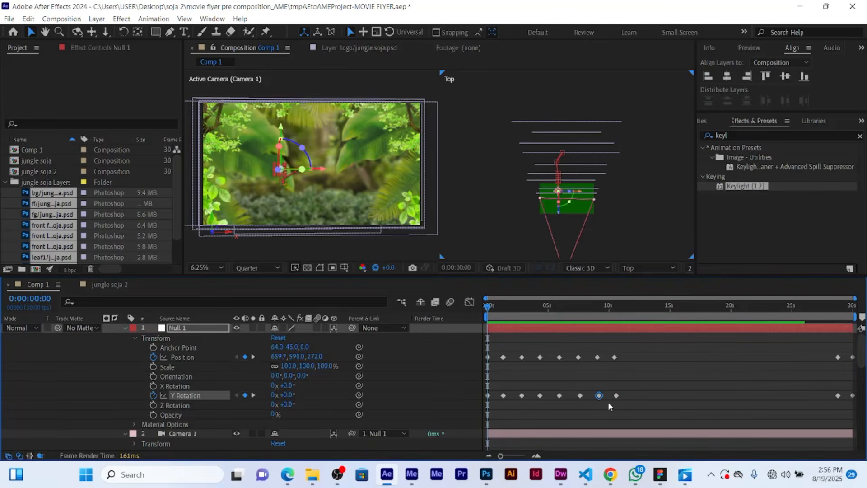
# Move Null 1's ninth pair of Position and Y Rotation keyframes to about 12.3 seconds.
pyautogui.click(693, 375)
pyautogui.moveTo(825, 386); pyautogui.dragTo(842, 396)
pyautogui.moveTo(838, 358); pyautogui.dragTo(637, 361)
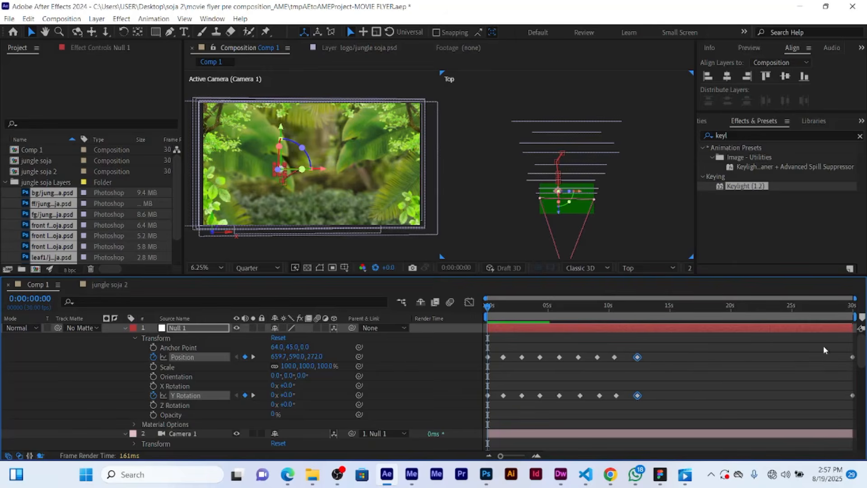
# Move Null 1's final pair of Position and Y Rotation keyframes to about 14 seconds.
pyautogui.moveTo(823, 347); pyautogui.dragTo(856, 399)
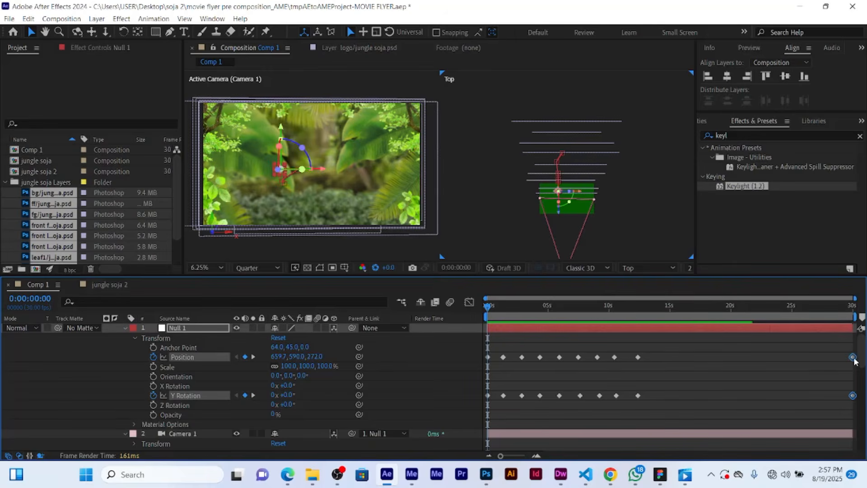
pyautogui.moveTo(854, 360); pyautogui.dragTo(659, 364)
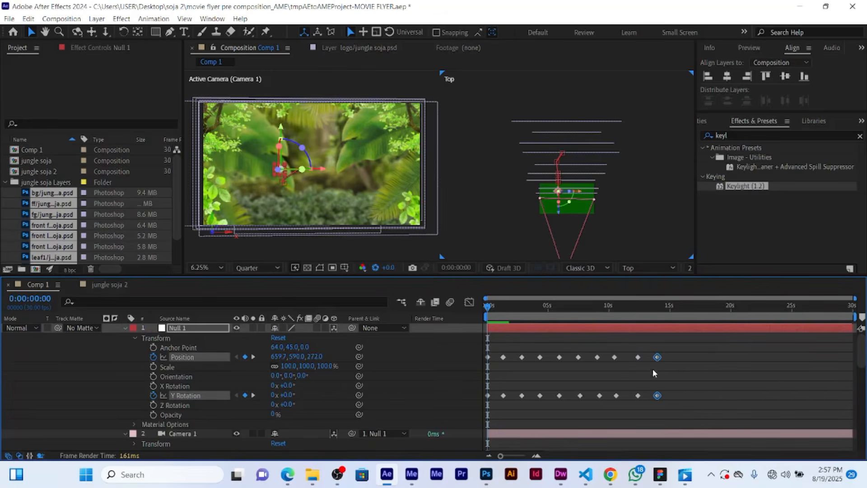
pyautogui.click(657, 396)
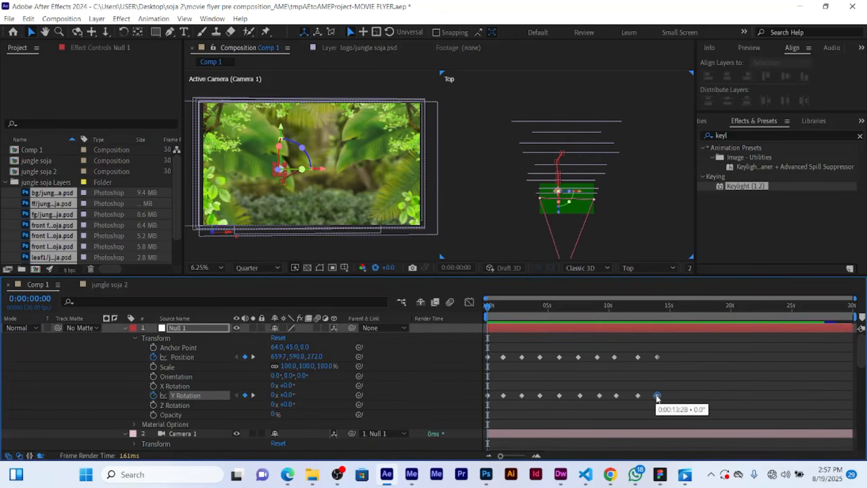
# Align Camera 1's final Depth of Field, Focus Distance and Aperture keyframes and Null 1's last Y Rotation keyframe at about 0:00:13:29.
pyautogui.scroll(-3, 740, 395)
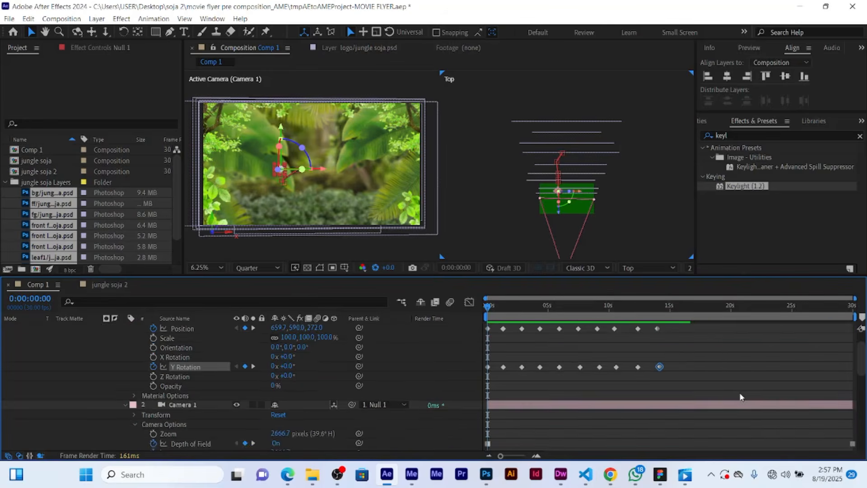
pyautogui.scroll(-9, 781, 390)
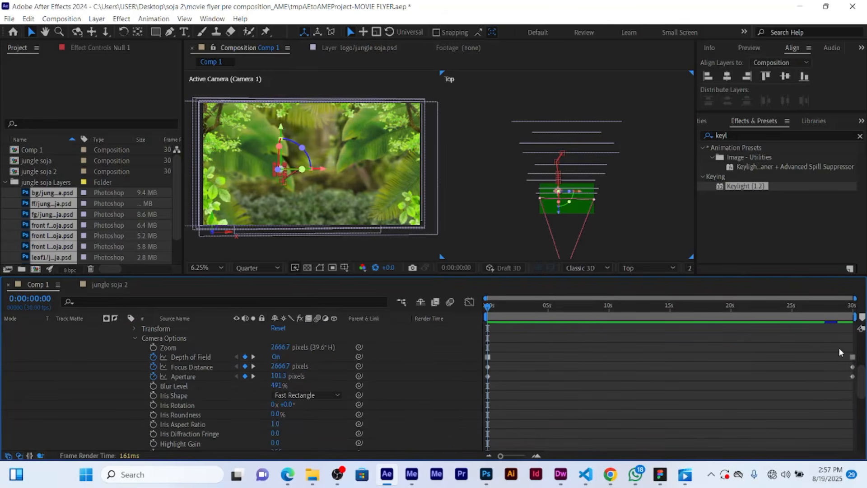
pyautogui.moveTo(838, 351); pyautogui.dragTo(646, 362)
pyautogui.scroll(9, 626, 387)
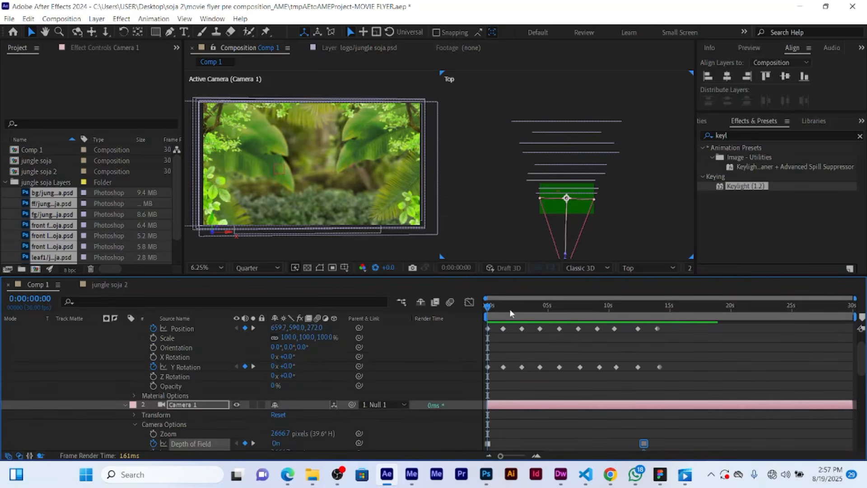
pyautogui.moveTo(510, 313); pyautogui.dragTo(659, 321)
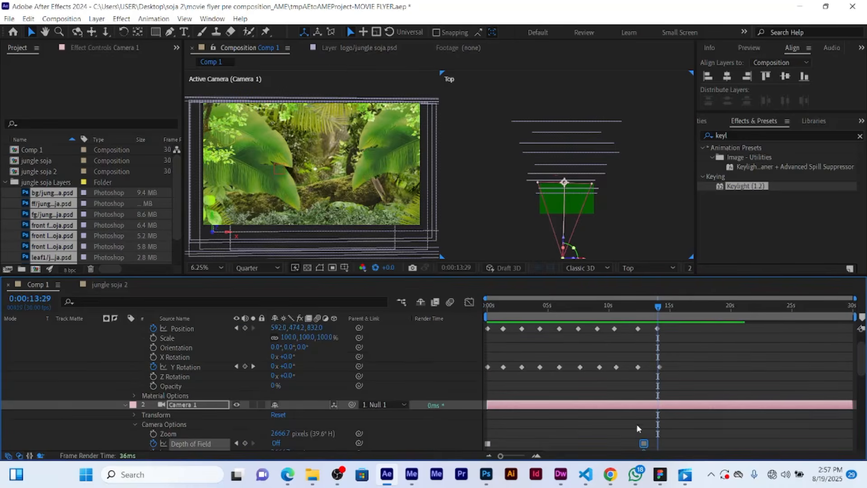
pyautogui.scroll(-3, 634, 421)
pyautogui.click(647, 386)
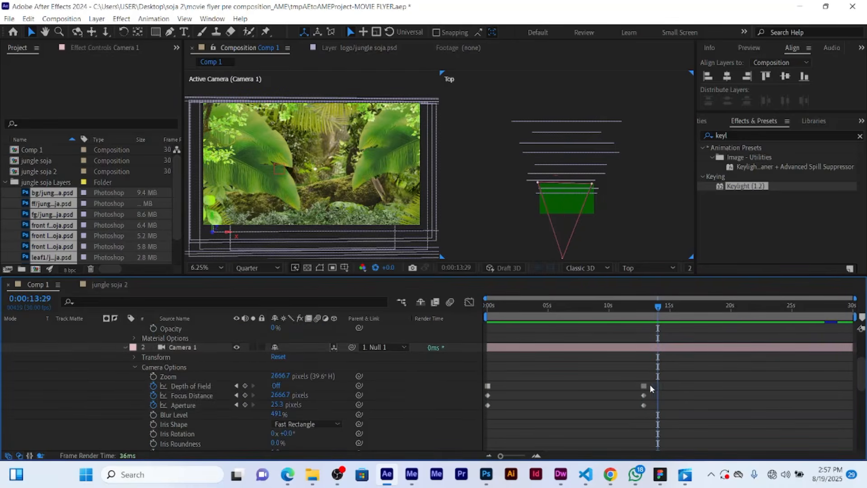
pyautogui.moveTo(631, 373); pyautogui.dragTo(650, 418)
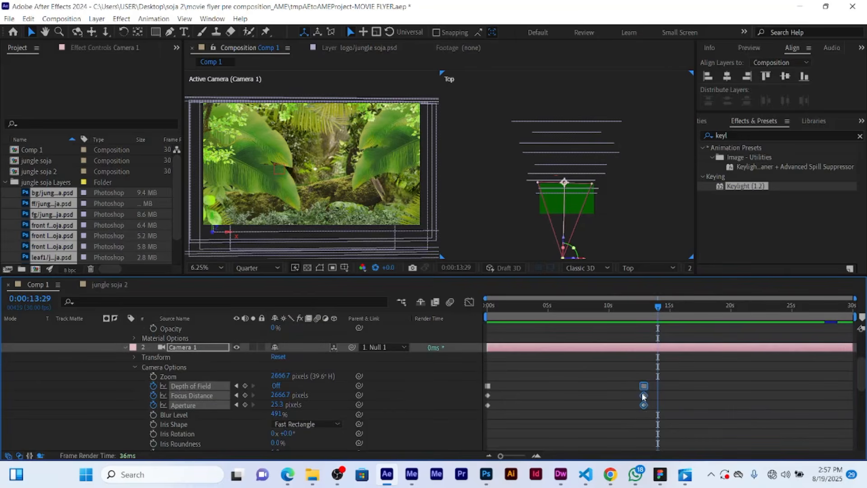
pyautogui.moveTo(648, 388); pyautogui.dragTo(657, 387)
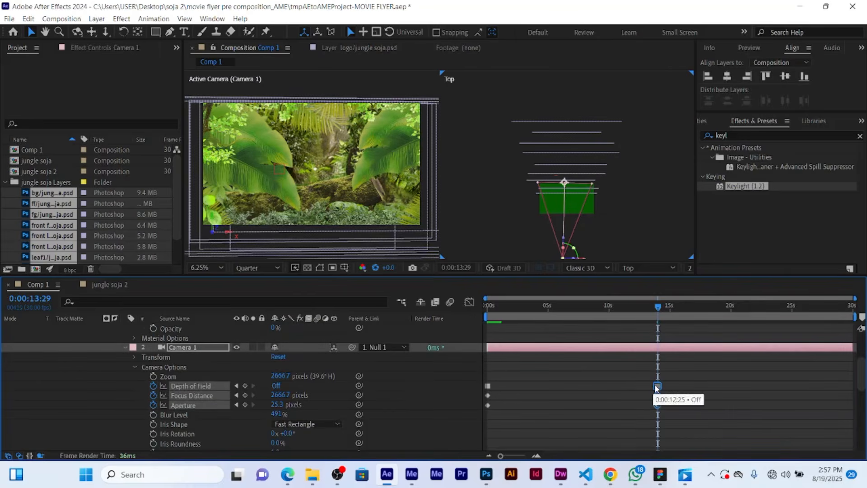
pyautogui.scroll(3, 682, 358)
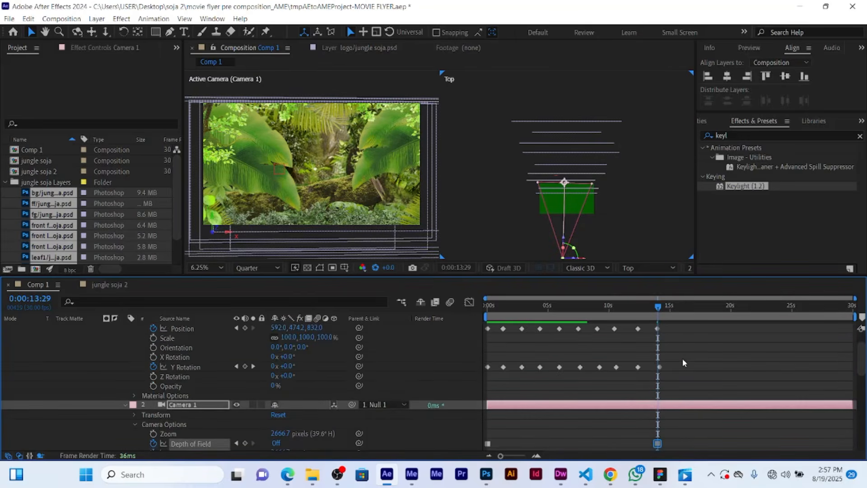
pyautogui.click(658, 367)
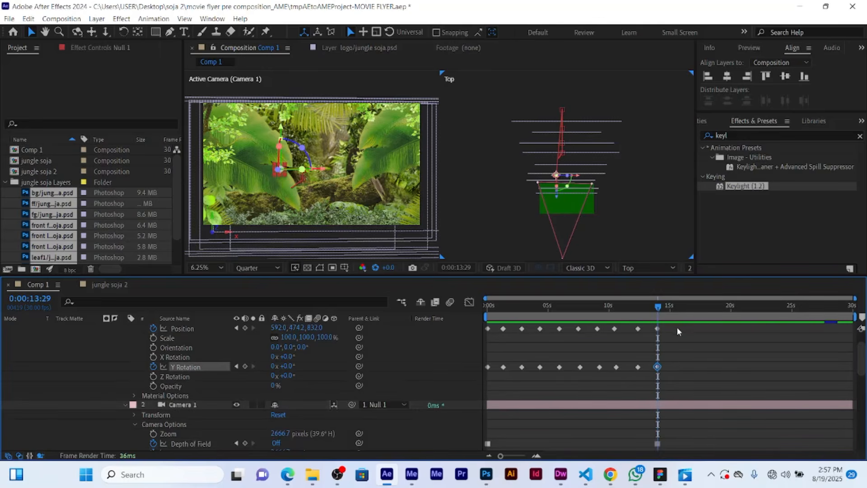
# Apply Easy Ease to all of Null 1's Position and Y Rotation keyframes.
pyautogui.moveTo(677, 327); pyautogui.dragTo(491, 383)
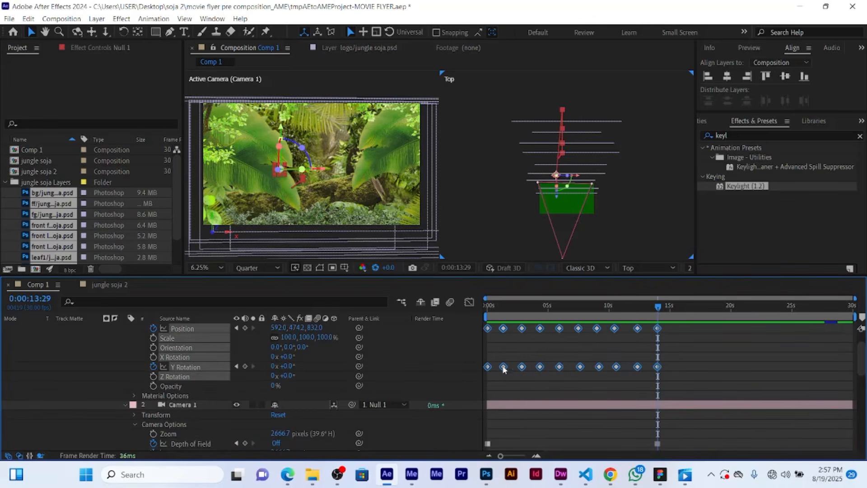
pyautogui.rightClick(504, 368)
pyautogui.moveTo(534, 361)
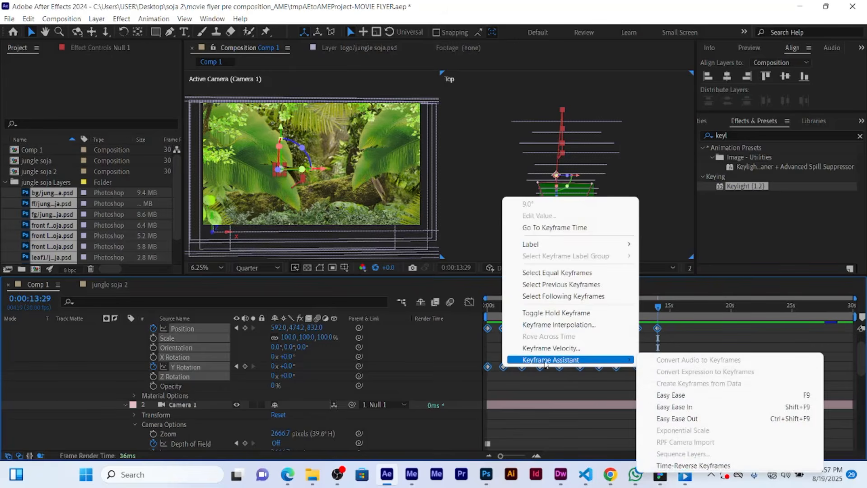
pyautogui.click(676, 395)
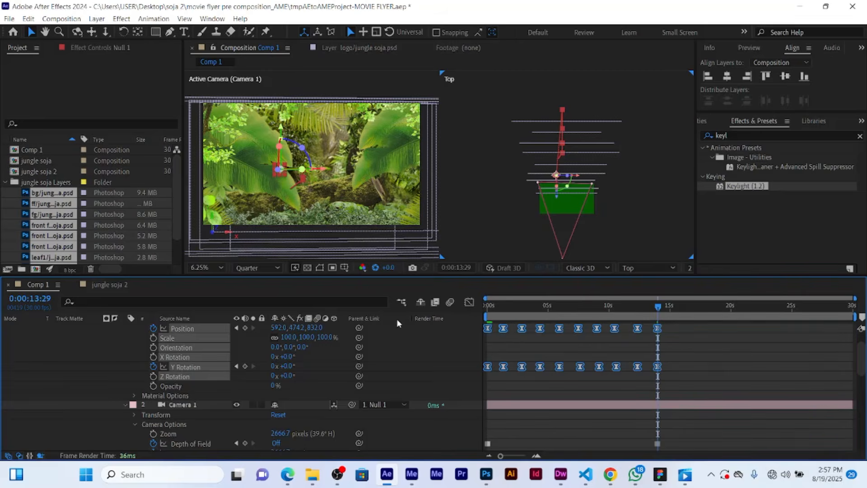
# In the speed graph, lengthen the incoming ease of all Null 1 Position keyframes so that each movement's speed peaks early.
pyautogui.click(468, 302)
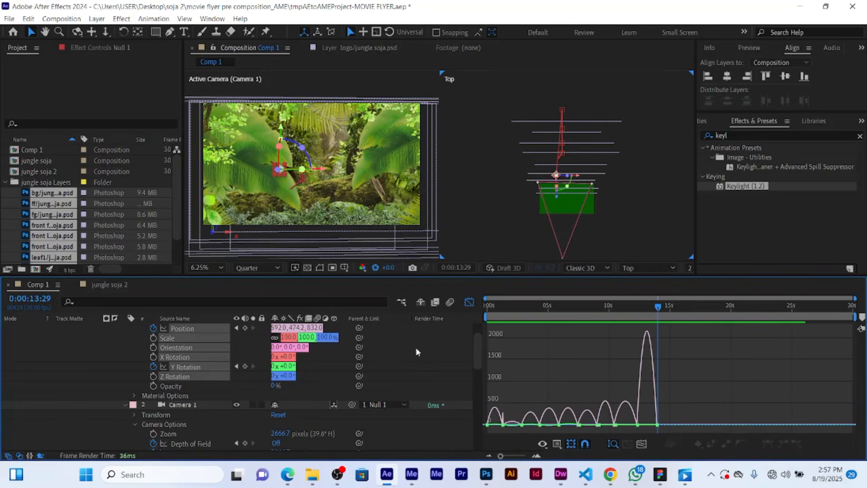
pyautogui.click(558, 444)
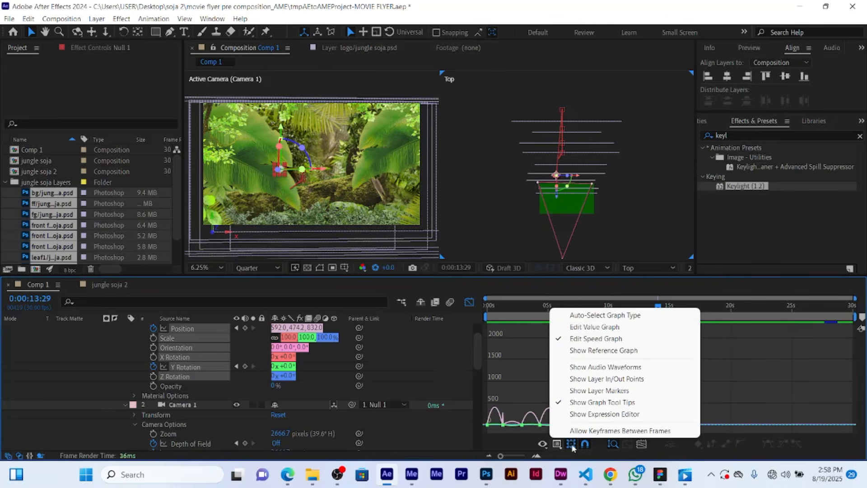
pyautogui.click(533, 414)
pyautogui.moveTo(670, 408); pyautogui.dragTo(487, 418)
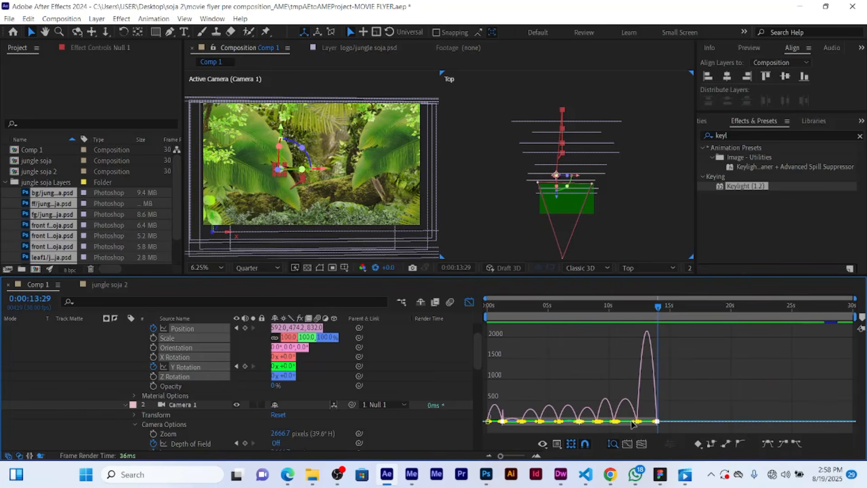
pyautogui.moveTo(632, 421); pyautogui.dragTo(599, 424)
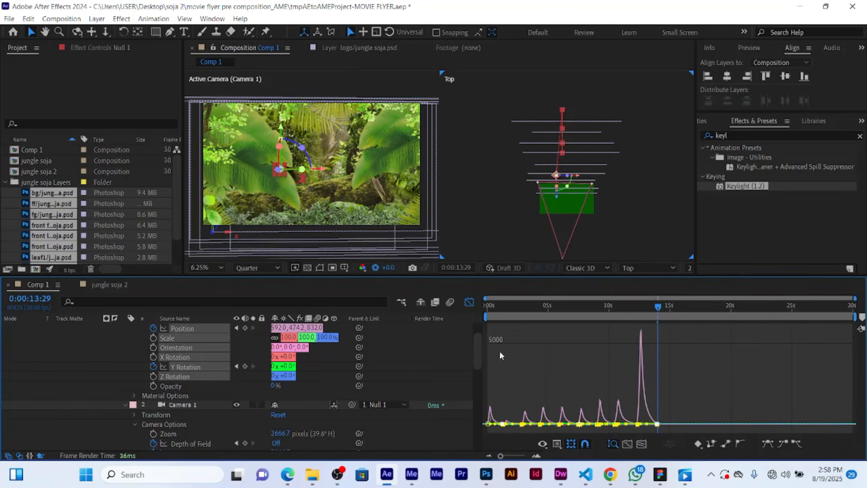
pyautogui.click(468, 303)
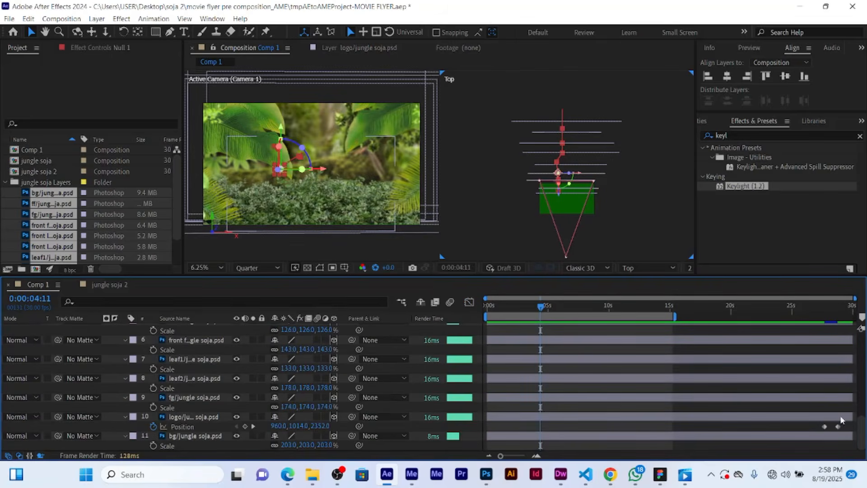
# Move the logo layer's two Position keyframes to about 10.7 and 11.7 seconds, just before the camera's ninth keyframe pair.
pyautogui.moveTo(852, 426); pyautogui.dragTo(589, 444)
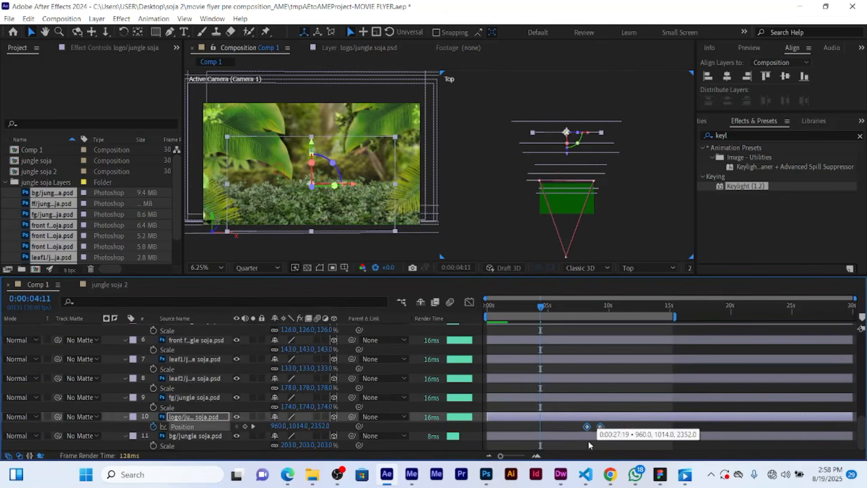
pyautogui.scroll(5, 562, 435)
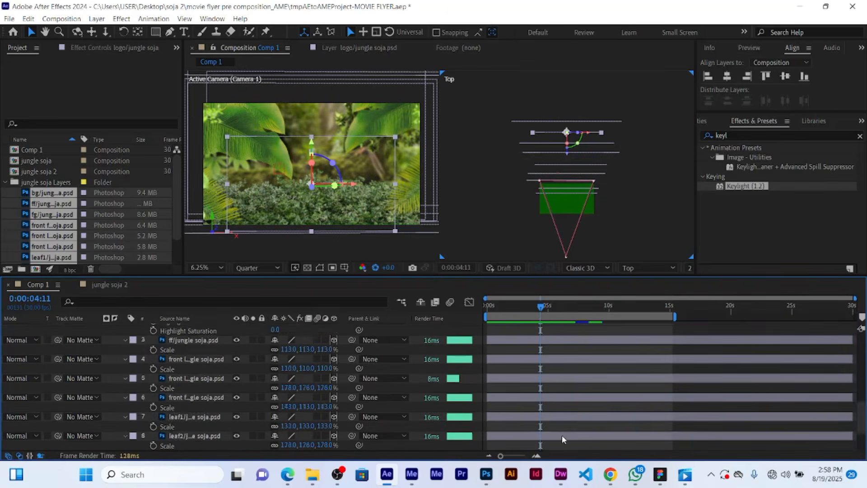
pyautogui.scroll(3, 551, 375)
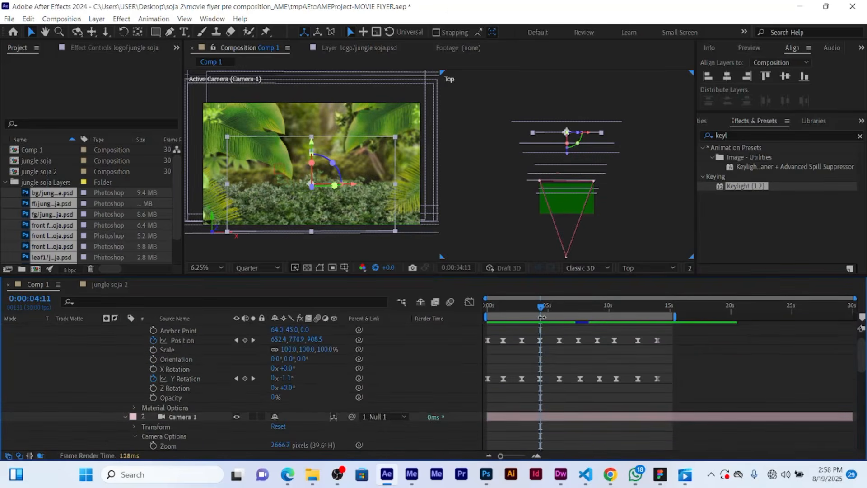
pyautogui.scroll(3, 546, 361)
pyautogui.moveTo(550, 307); pyautogui.dragTo(657, 326)
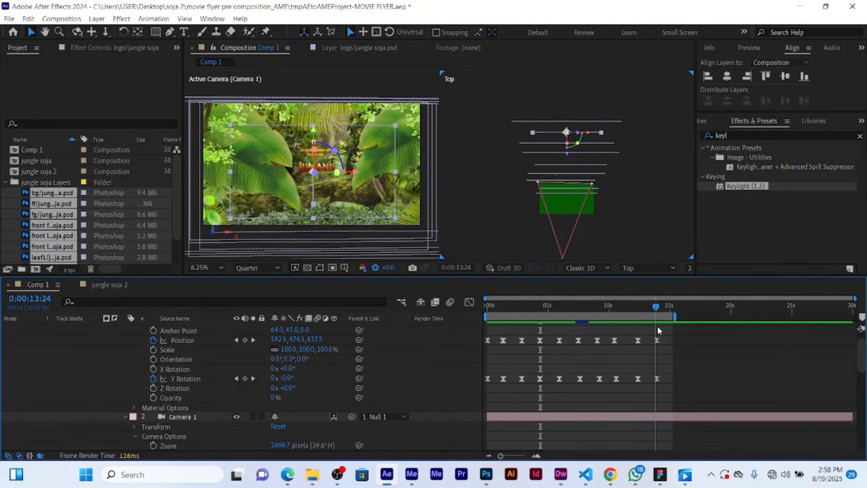
pyautogui.click(657, 326)
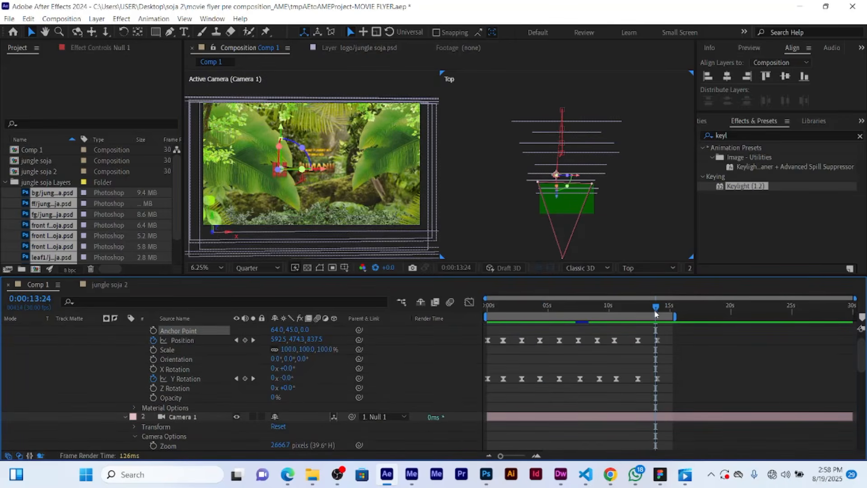
pyautogui.moveTo(656, 308); pyautogui.dragTo(636, 312)
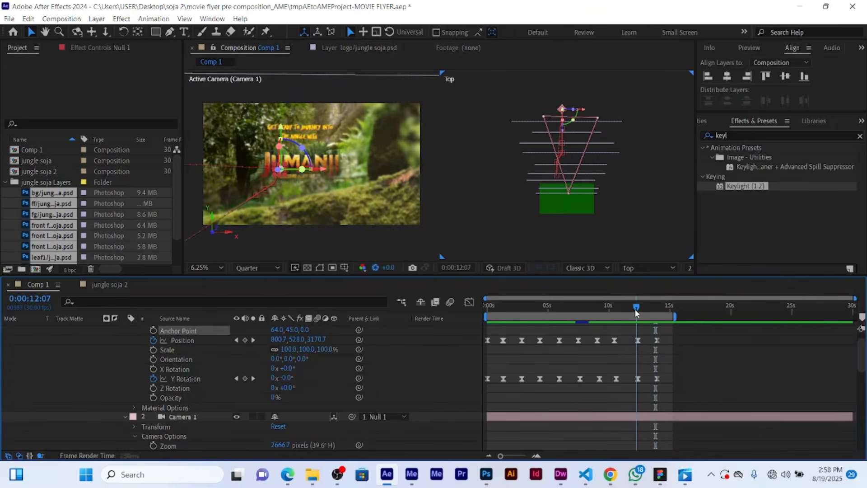
pyautogui.scroll(-15, 639, 370)
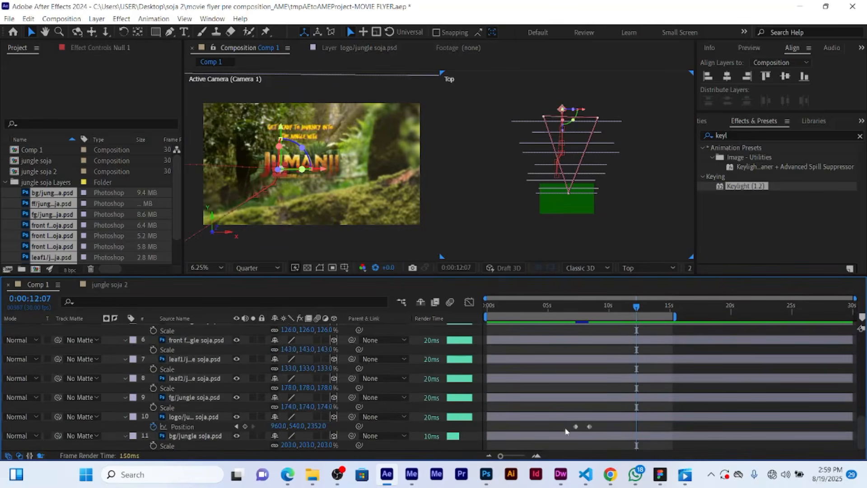
pyautogui.moveTo(566, 428); pyautogui.dragTo(636, 433)
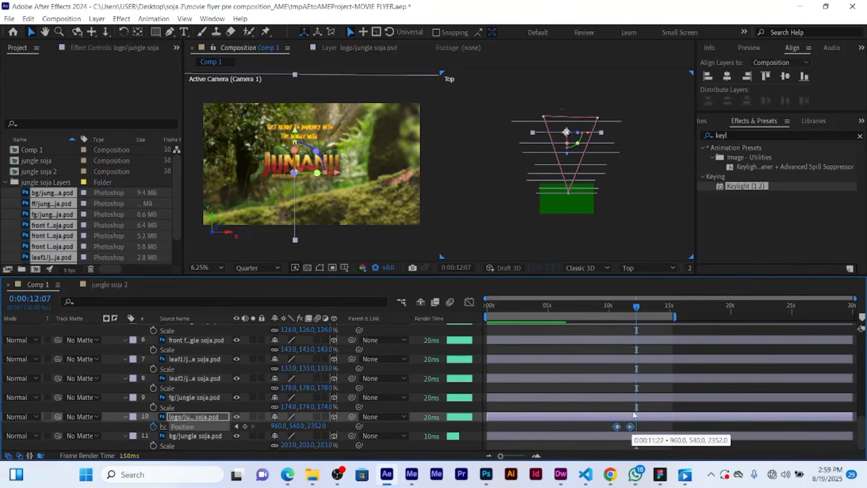
# Preview the logo's rise from about 0:00:10:22 to check its timing against the camera move.
pyautogui.scroll(3, 638, 367)
pyautogui.scroll(6, 635, 312)
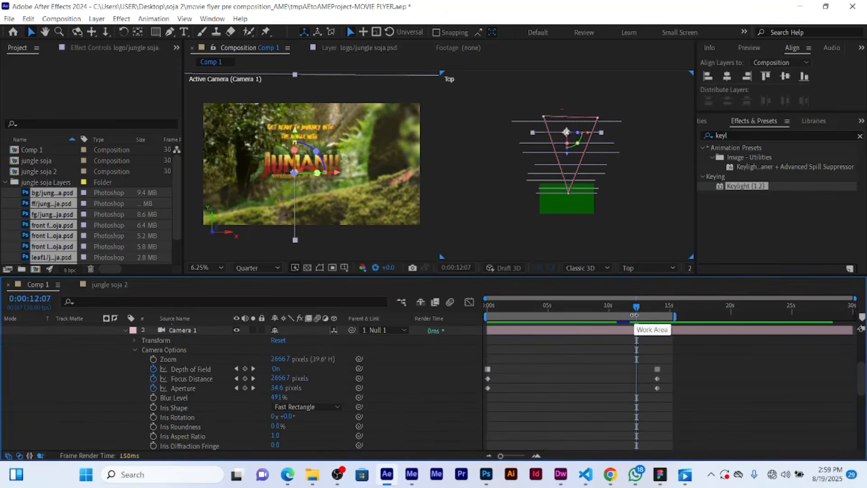
pyautogui.moveTo(634, 310); pyautogui.dragTo(620, 313)
pyautogui.scroll(3, 628, 315)
pyautogui.scroll(-5, 621, 379)
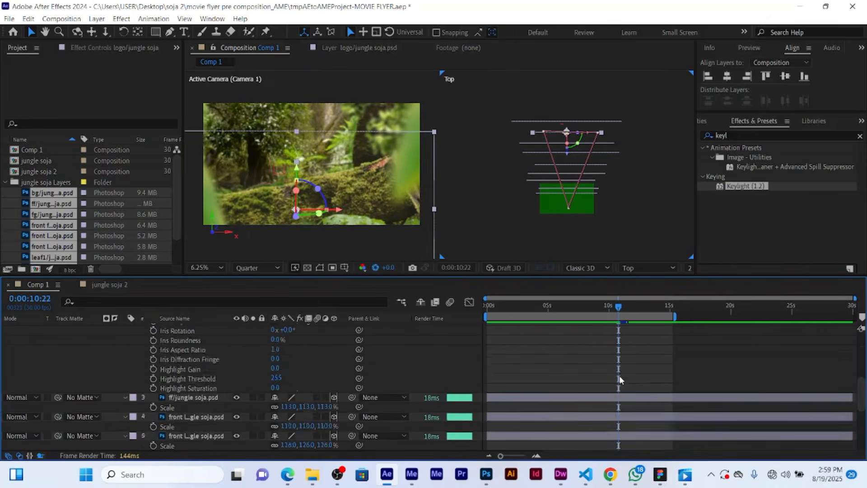
pyautogui.scroll(-5, 620, 379)
pyautogui.click(597, 426)
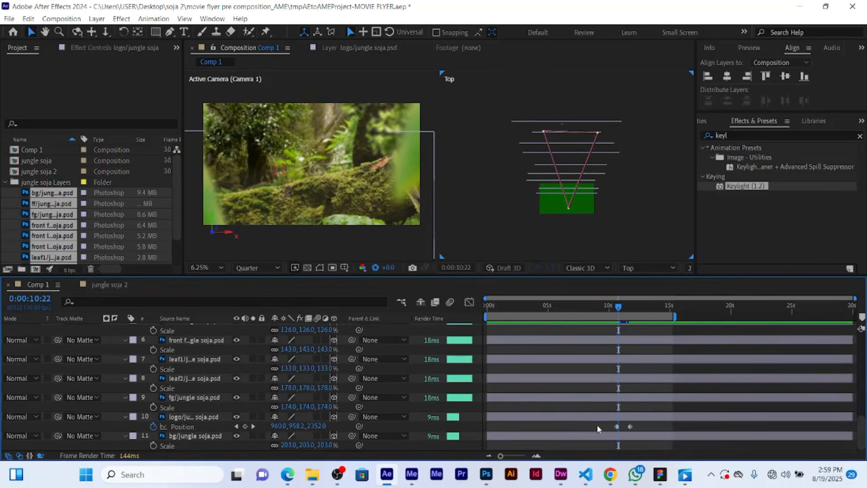
pyautogui.press('space')
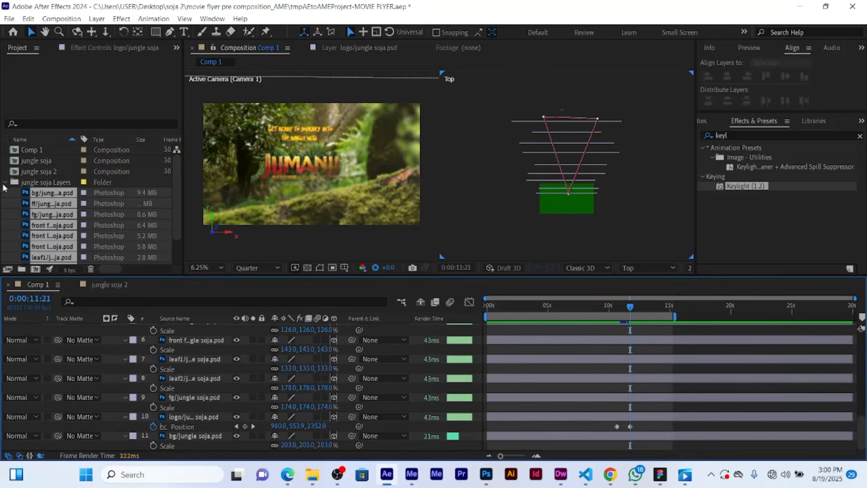
# Collapse the jungle soja Layers folder and import the audio file jungle-6432 from the Downloads folder.
pyautogui.click(5, 182)
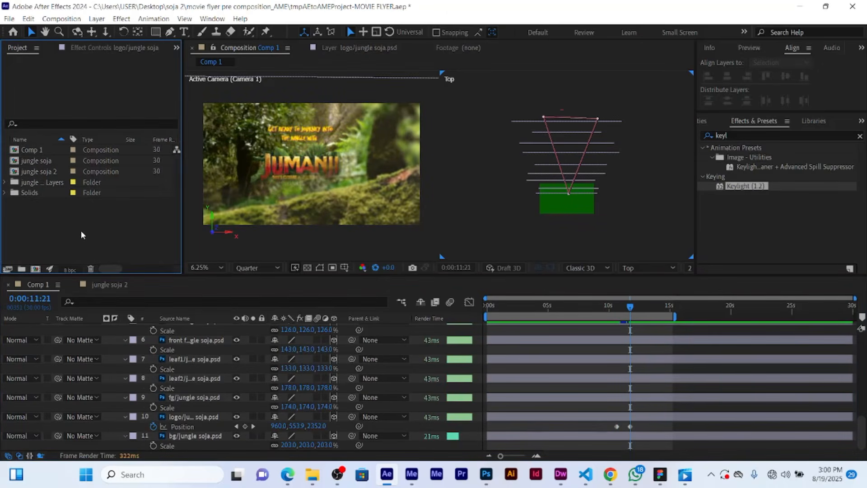
pyautogui.doubleClick(135, 221)
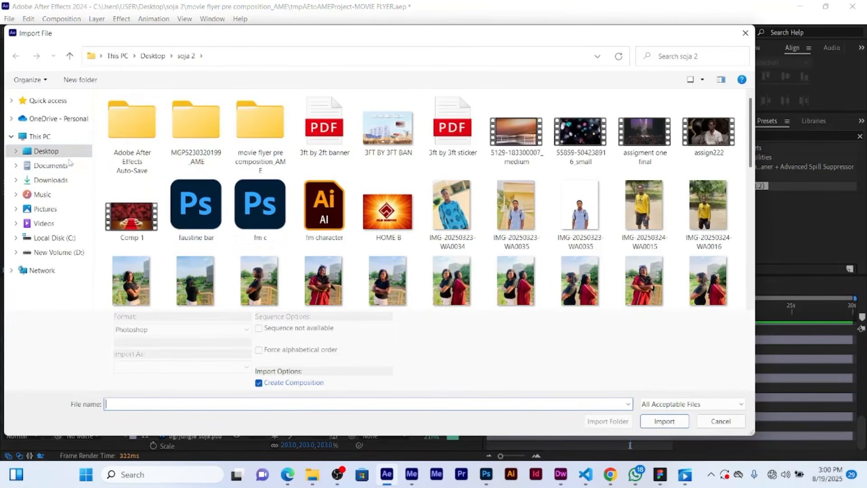
pyautogui.click(50, 180)
pyautogui.click(197, 140)
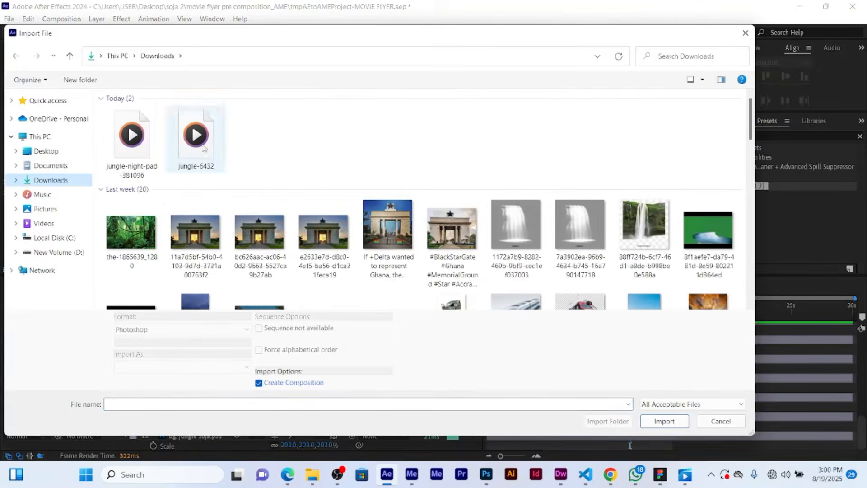
pyautogui.click(665, 421)
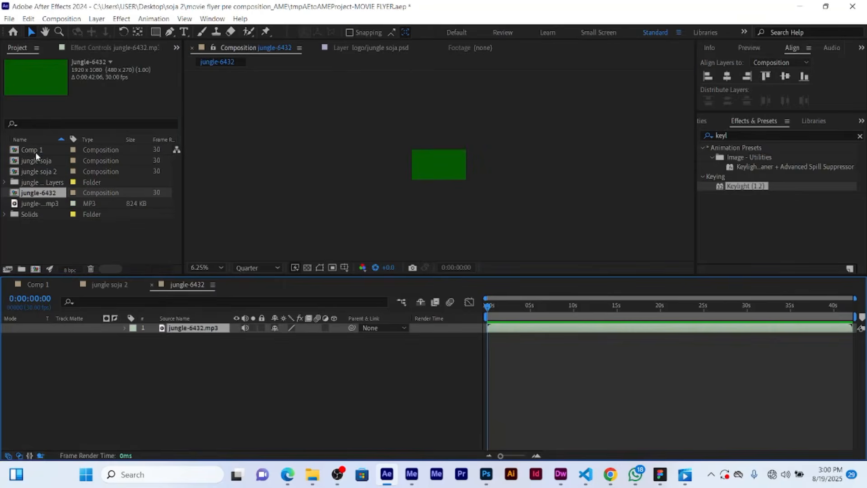
# Reopen Comp 1 and add jungle-6432.mp3 to its timeline as an audio layer starting at 0 seconds.
pyautogui.doubleClick(35, 150)
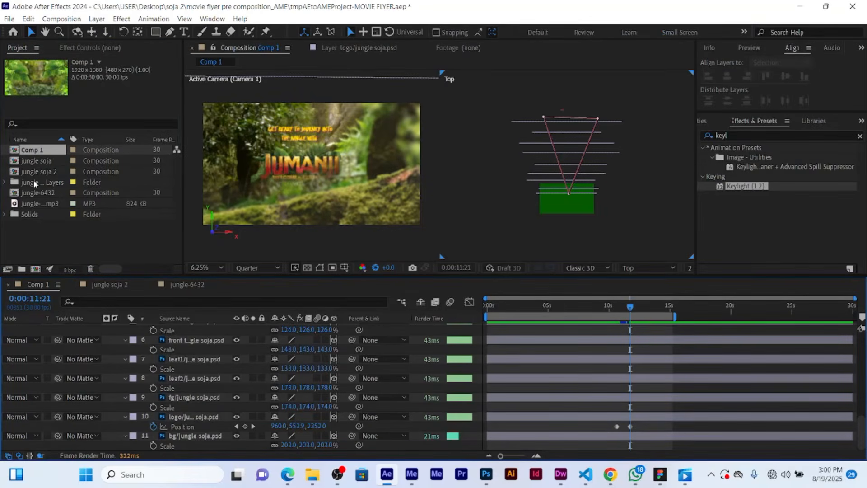
pyautogui.moveTo(38, 203); pyautogui.dragTo(105, 338)
pyautogui.scroll(3, 565, 339)
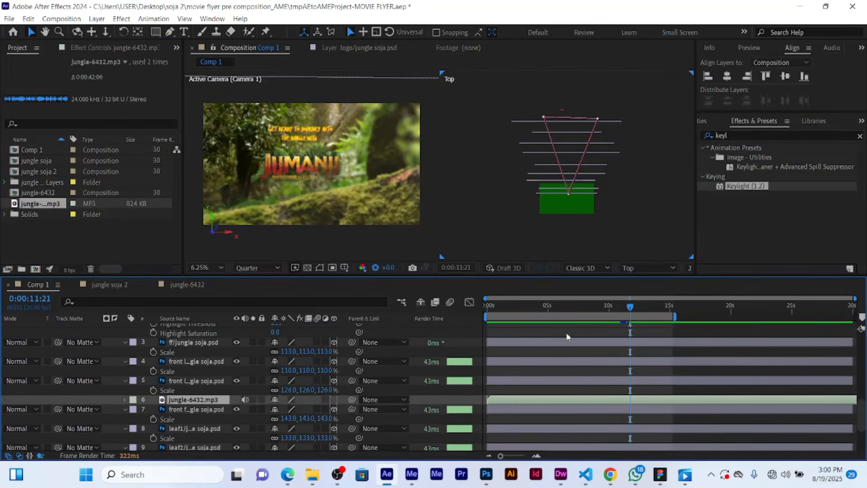
# Preview the opening of Comp 1 from the first frame with the jungle audio, and return to the start.
pyautogui.moveTo(630, 308); pyautogui.dragTo(481, 320)
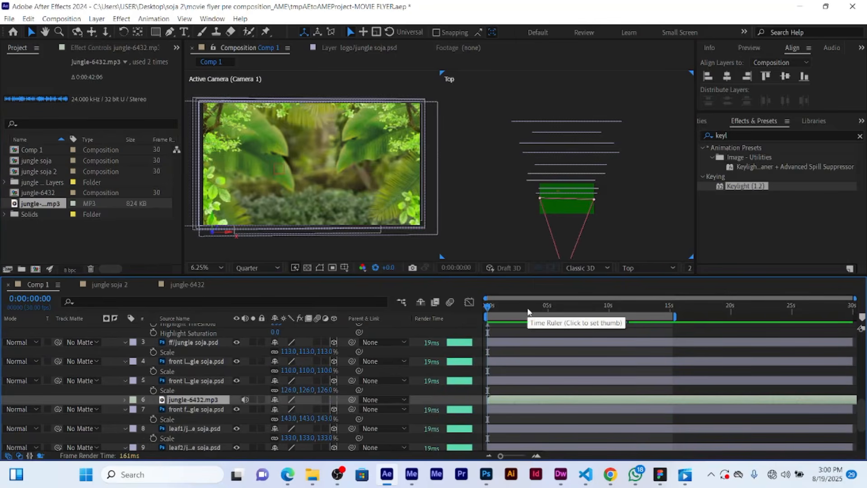
pyautogui.press('space')
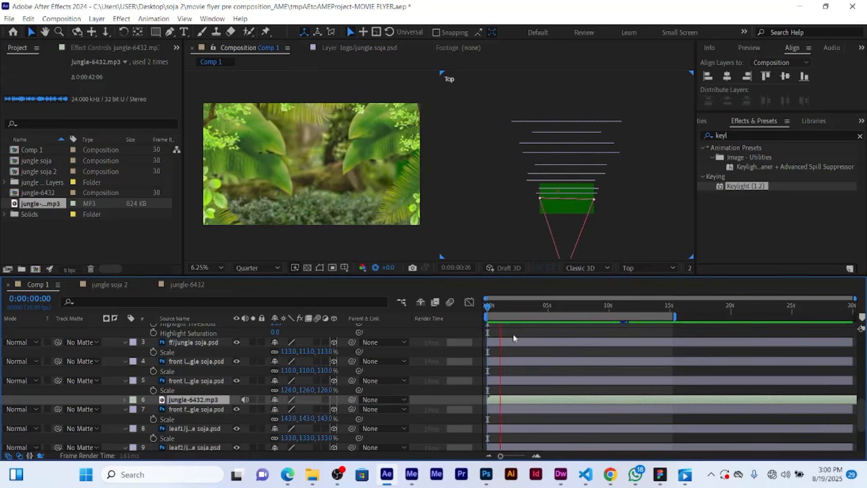
pyautogui.press('space')
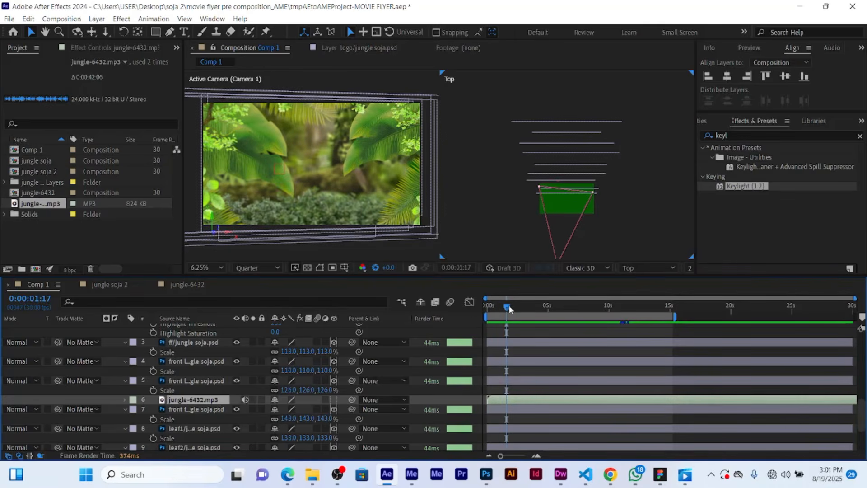
pyautogui.moveTo(509, 309); pyautogui.dragTo(478, 307)
pyautogui.click(133, 240)
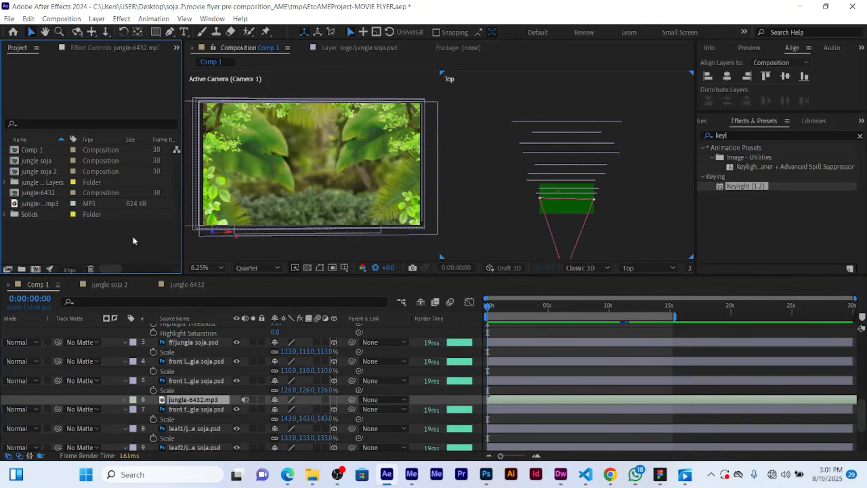
pyautogui.doubleClick(134, 239)
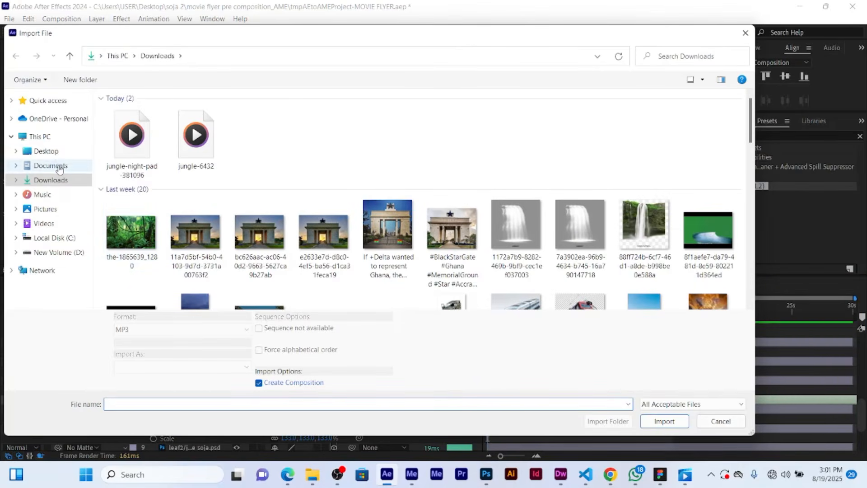
pyautogui.click(45, 151)
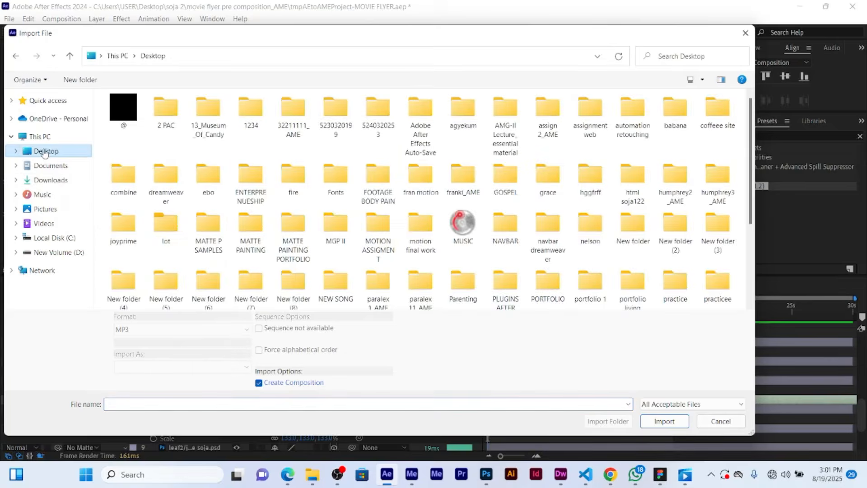
pyautogui.scroll(-1, 458, 228)
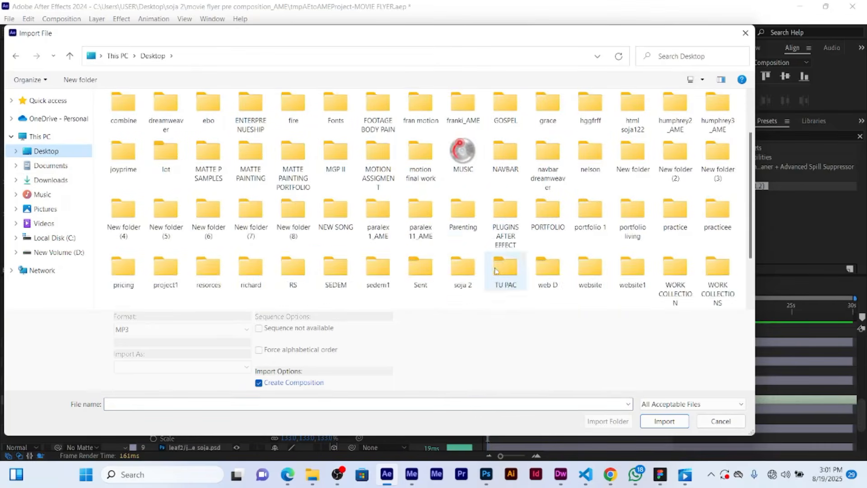
pyautogui.scroll(1, 447, 217)
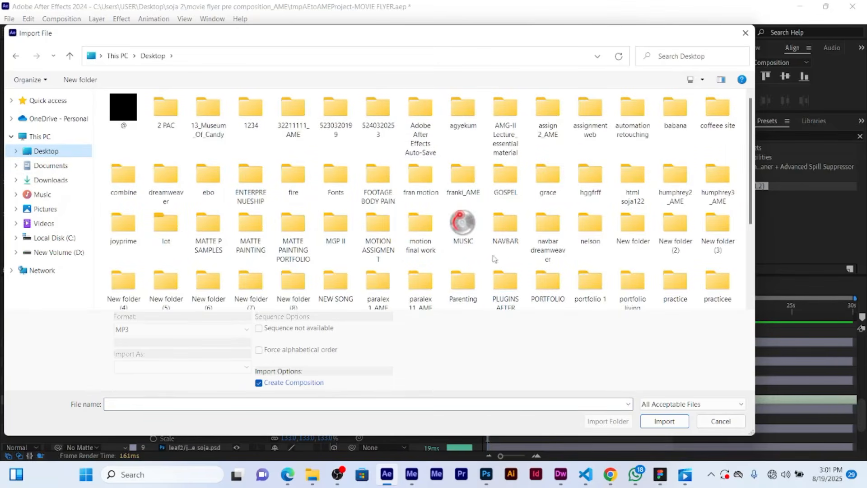
pyautogui.scroll(-2, 379, 285)
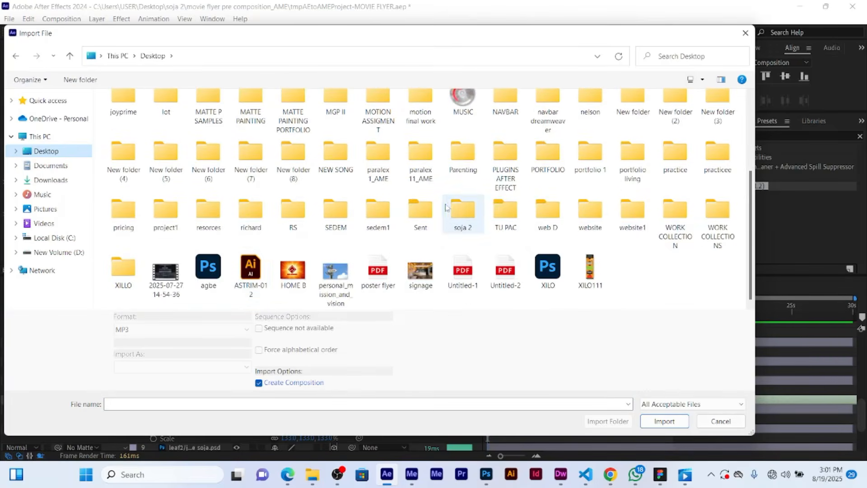
pyautogui.doubleClick(461, 216)
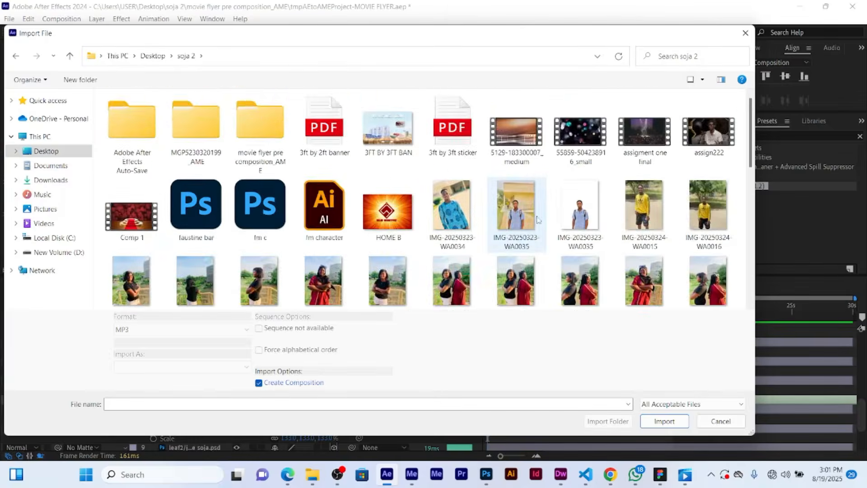
pyautogui.scroll(-10, 537, 220)
pyautogui.click(709, 116)
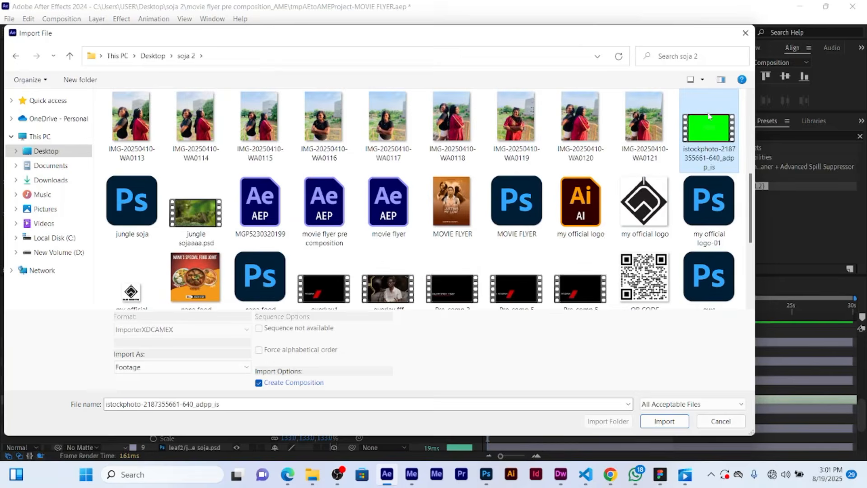
pyautogui.click(664, 421)
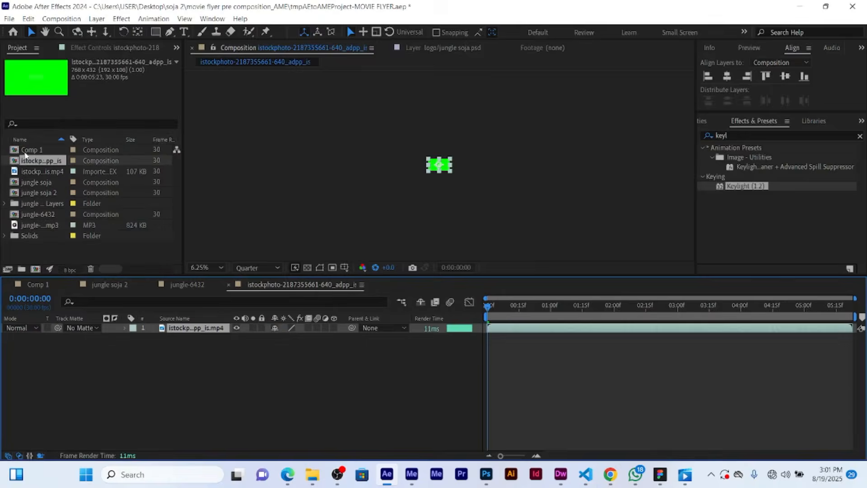
# Reopen Comp 1, add the green-screen clip as the topmost layer over the jungle view, and preview it from the start.
pyautogui.doubleClick(31, 150)
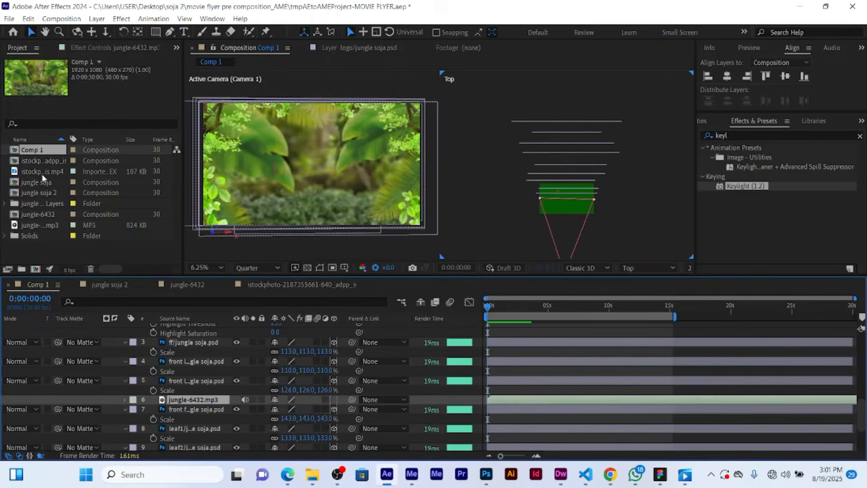
pyautogui.click(37, 172)
pyautogui.moveTo(37, 172); pyautogui.dragTo(318, 188)
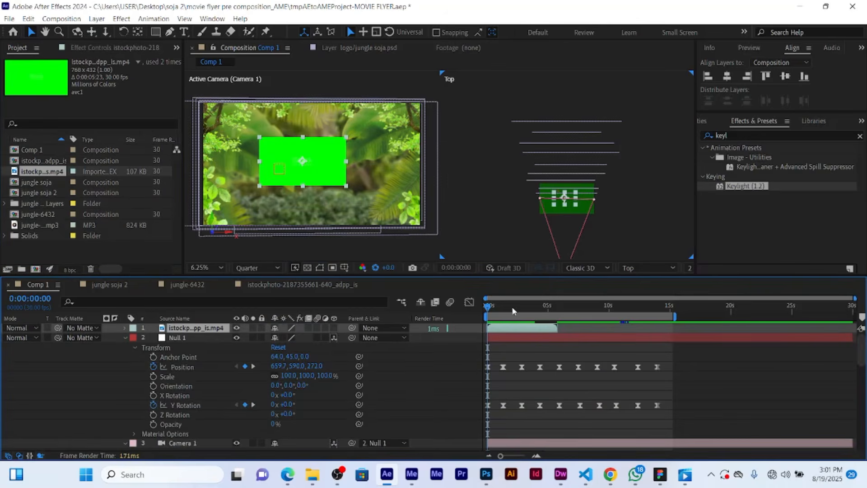
pyautogui.moveTo(495, 304)
pyautogui.mouseDown()
pyautogui.moveTo(533, 305)
pyautogui.moveTo(482, 303)
pyautogui.mouseUp()
pyautogui.press('space')
# Apply Keylight (1.2) to the green-screen clip and sample its green background as the Screen Colour.
pyautogui.click(860, 137)
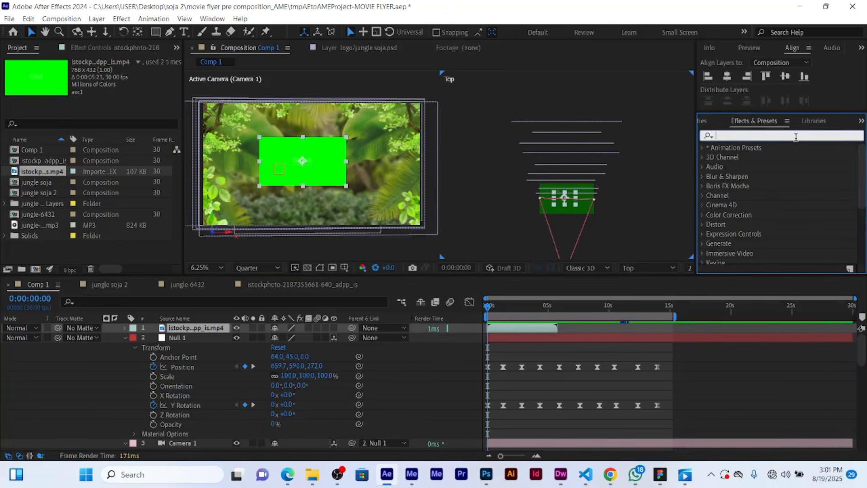
pyautogui.click(795, 137)
pyautogui.write('keyli')
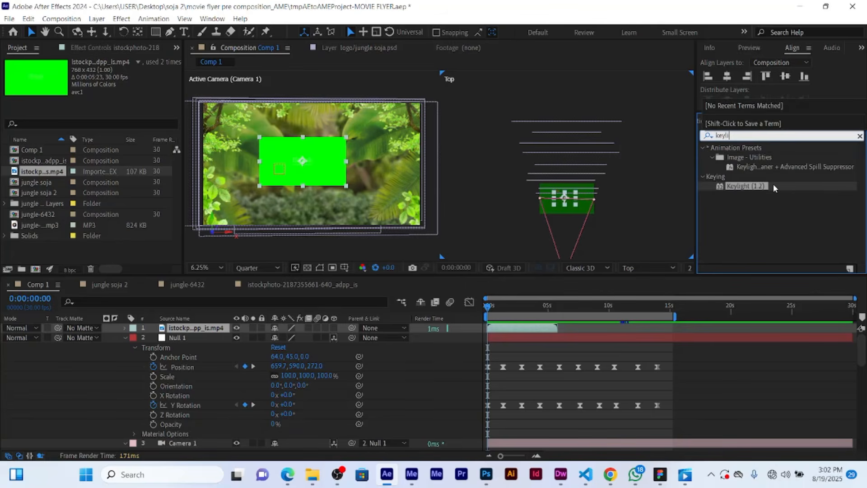
pyautogui.moveTo(773, 187); pyautogui.dragTo(333, 173)
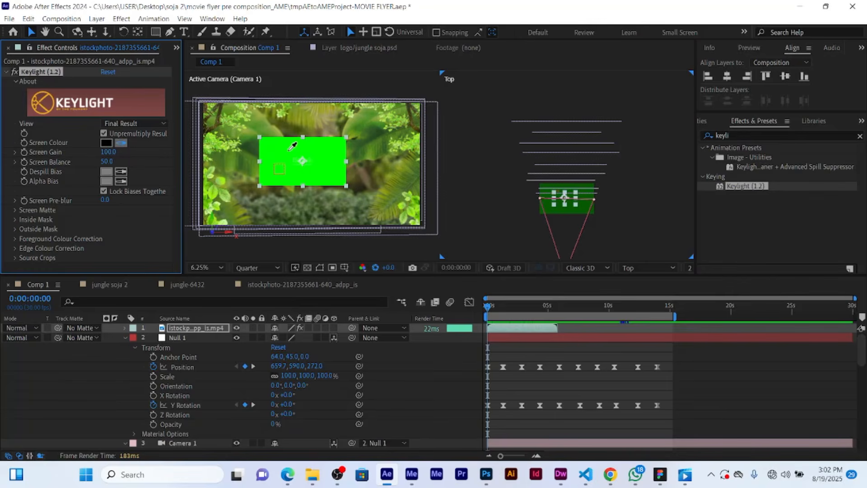
pyautogui.click(323, 151)
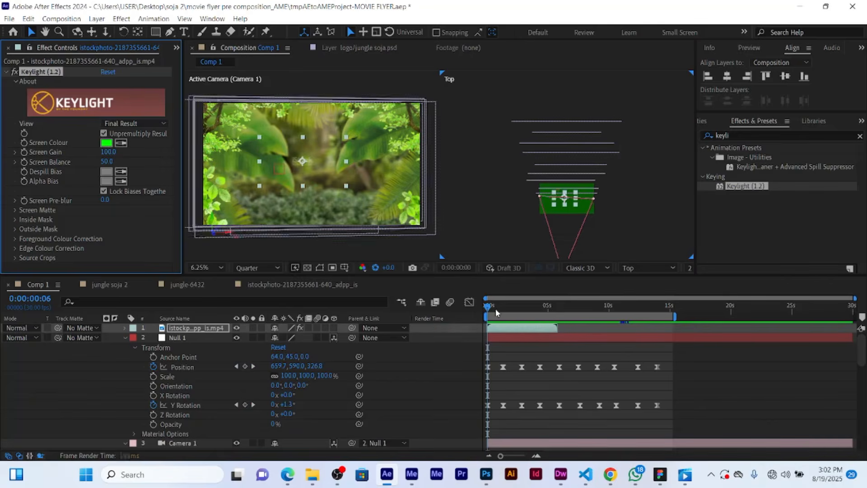
# Shift the keyed clip in time to start at about 7 seconds and check the frame at 0:00:11:16.
pyautogui.moveTo(495, 308)
pyautogui.mouseDown()
pyautogui.moveTo(550, 311)
pyautogui.moveTo(492, 309)
pyautogui.mouseUp()
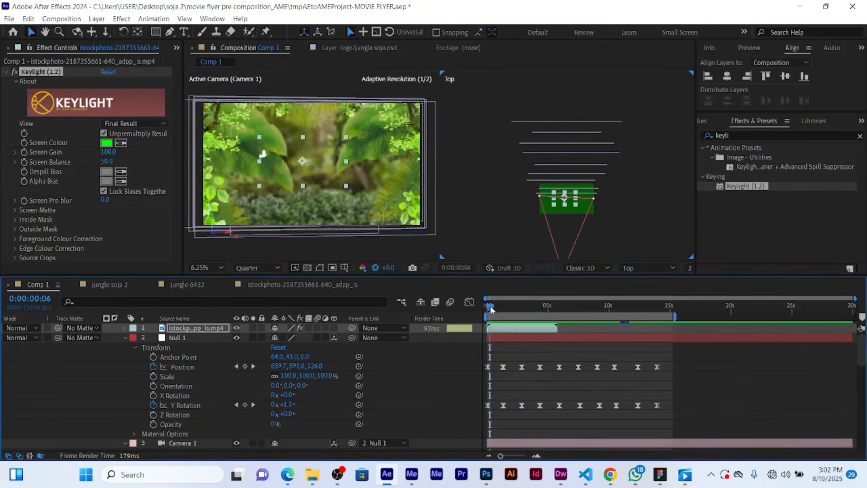
pyautogui.moveTo(526, 331); pyautogui.dragTo(609, 340)
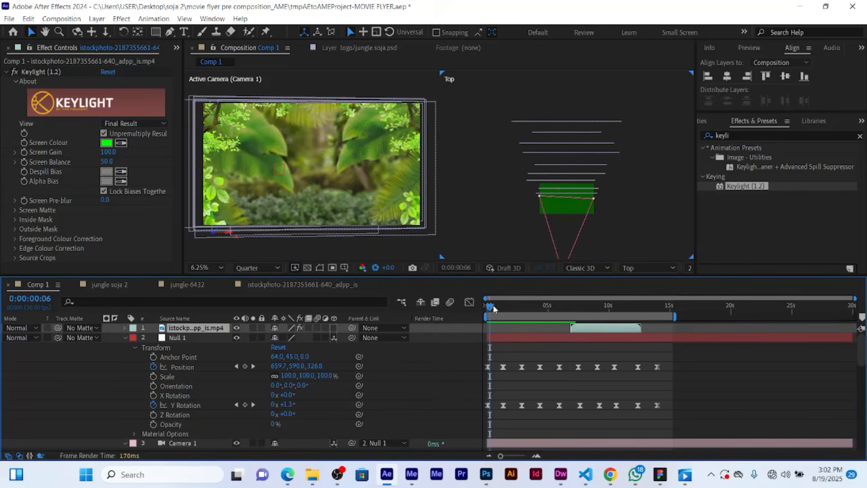
pyautogui.moveTo(488, 307); pyautogui.dragTo(627, 323)
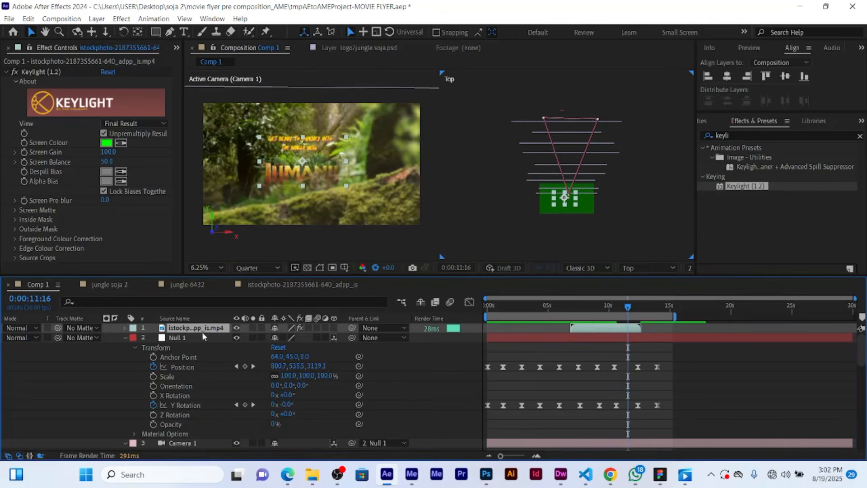
# Place the keyed clip directly above the logo layer in the stacking order and scale it to 245%.
pyautogui.moveTo(203, 330); pyautogui.dragTo(209, 412)
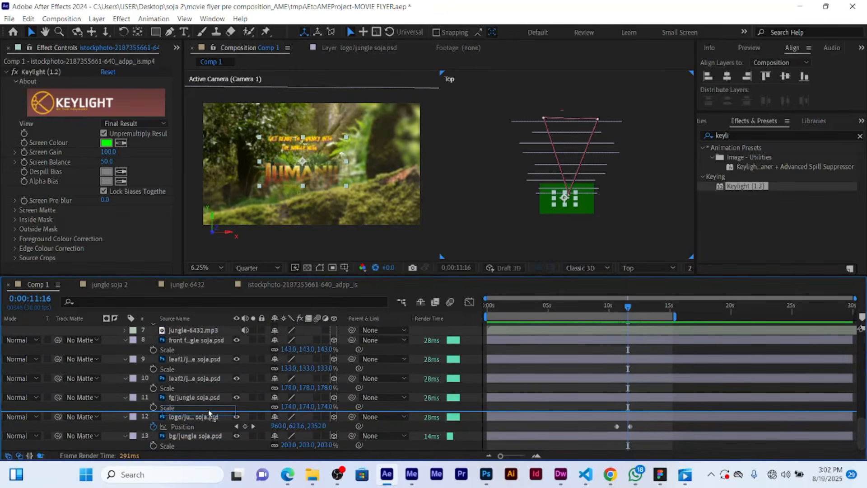
pyautogui.moveTo(209, 412); pyautogui.dragTo(208, 409)
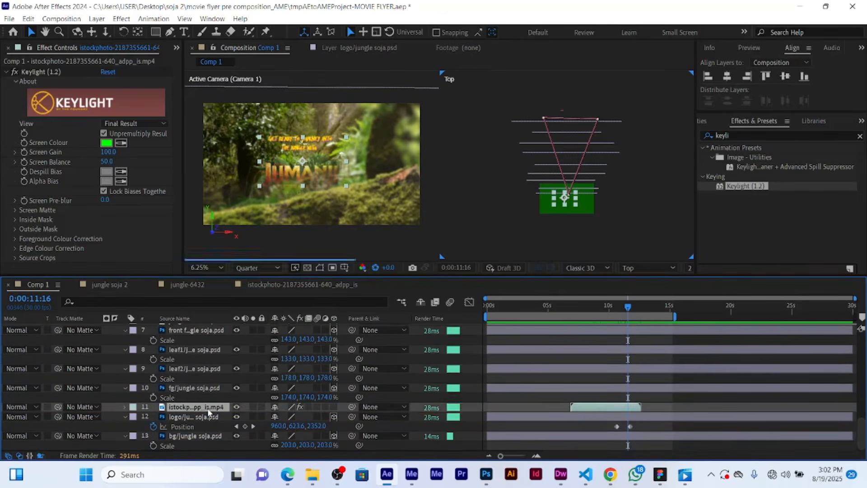
pyautogui.press('s')
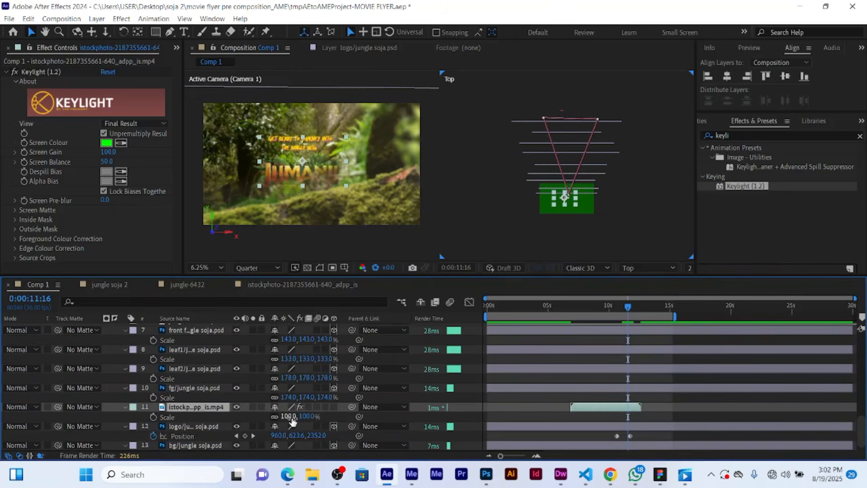
pyautogui.moveTo(292, 421); pyautogui.dragTo(367, 416)
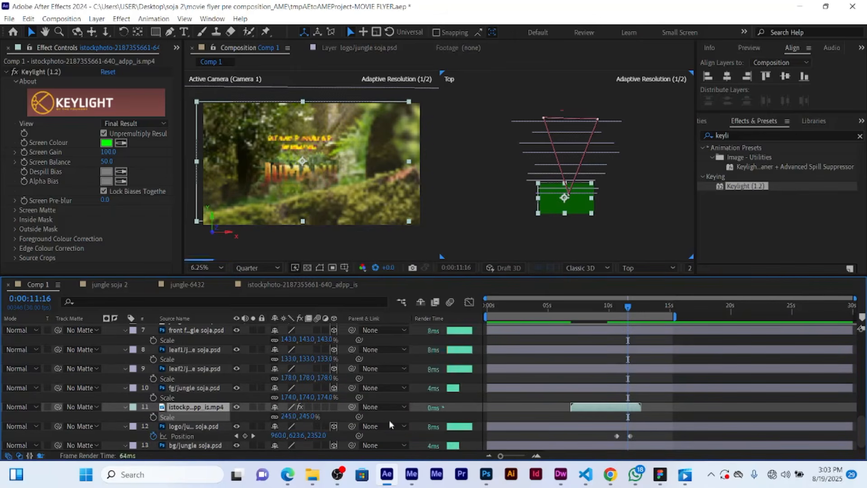
# Preview the whole animation from the first frame with the keyed clip, and return to a single active camera view.
pyautogui.moveTo(628, 307); pyautogui.dragTo(478, 310)
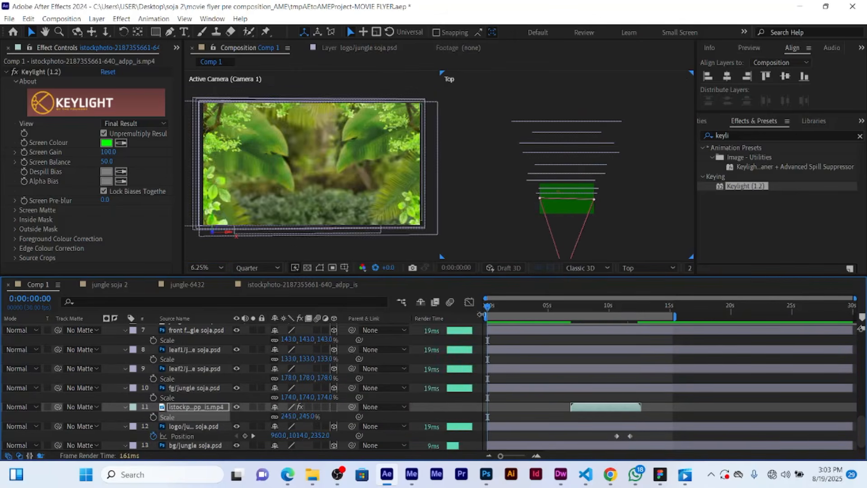
pyautogui.press('space')
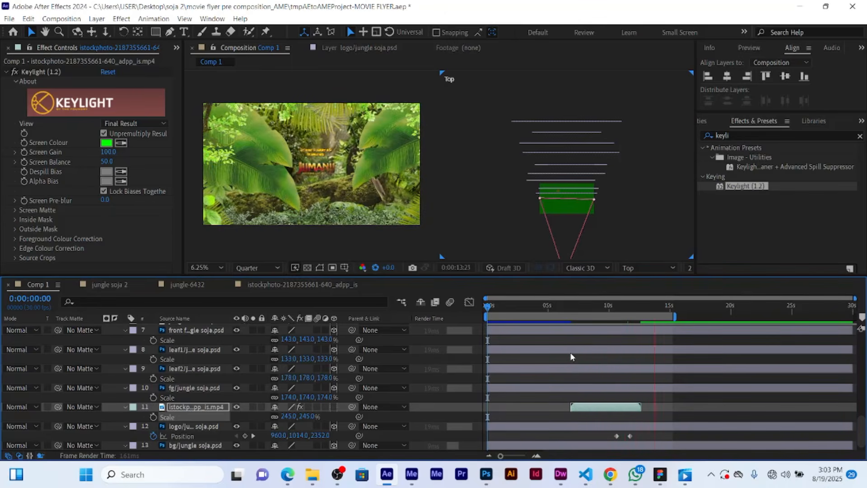
pyautogui.press('space')
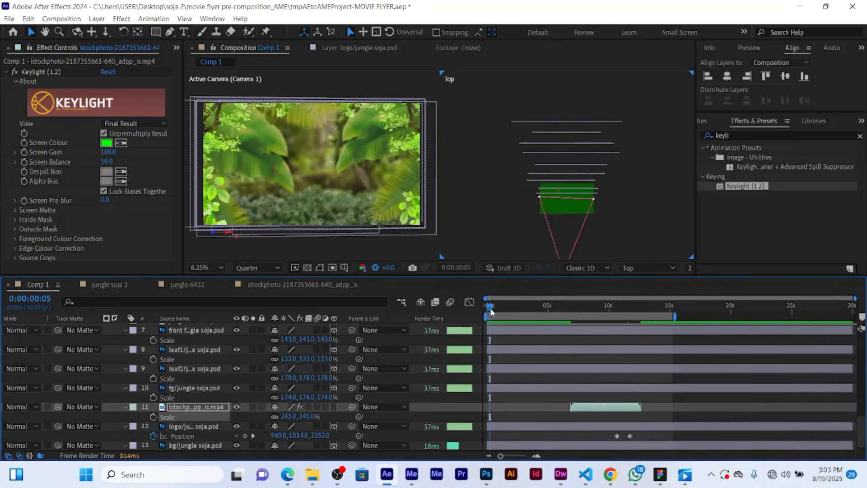
pyautogui.press('h')
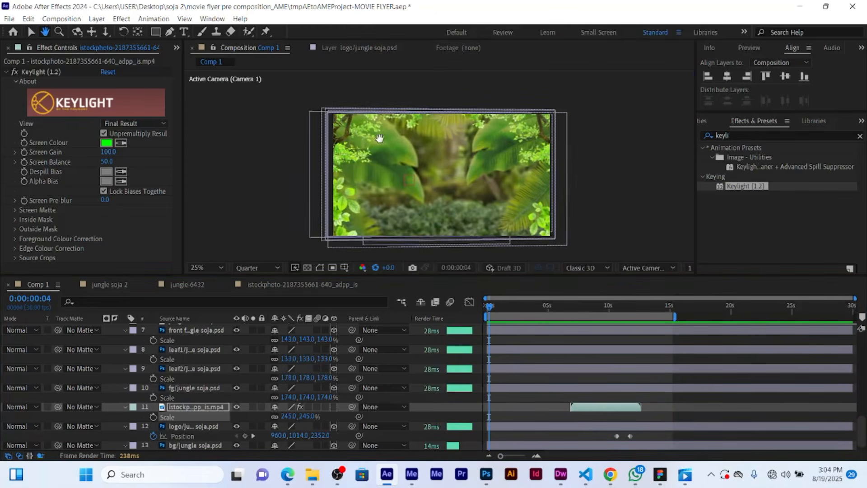
# Check the project's export options and briefly preview the opening seconds of the animation.
pyautogui.moveTo(379, 138); pyautogui.dragTo(383, 129)
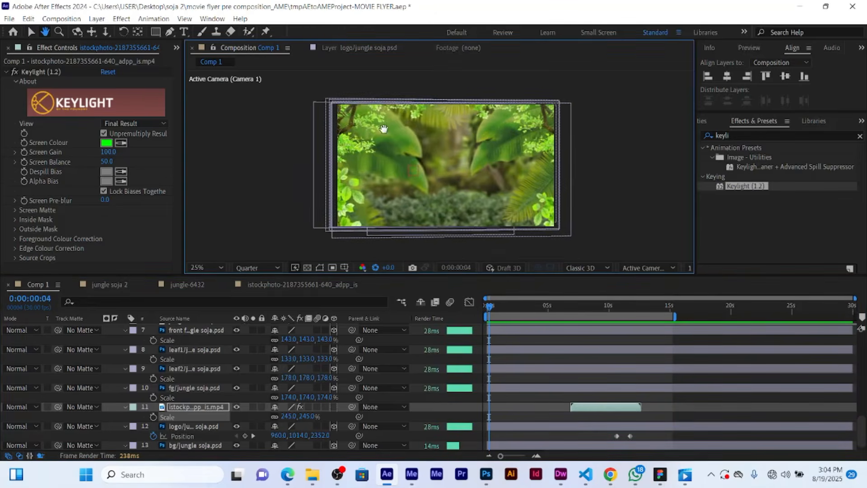
pyautogui.click(9, 19)
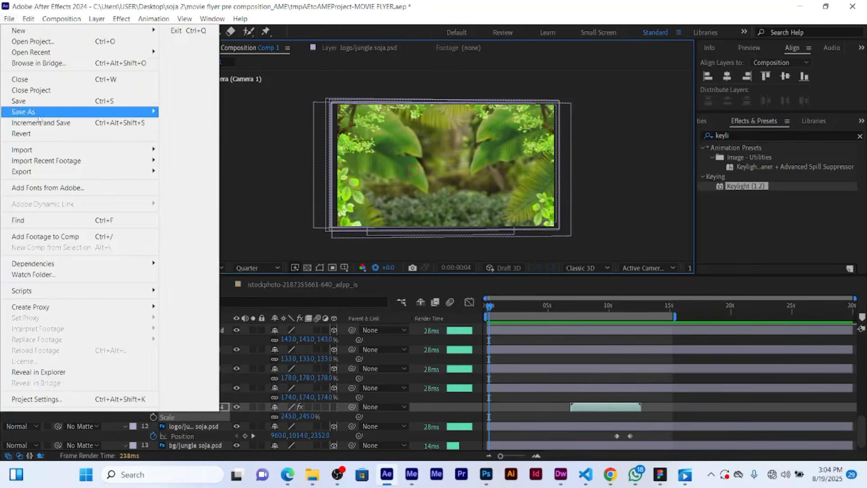
pyautogui.moveTo(46, 175)
pyautogui.click(204, 172)
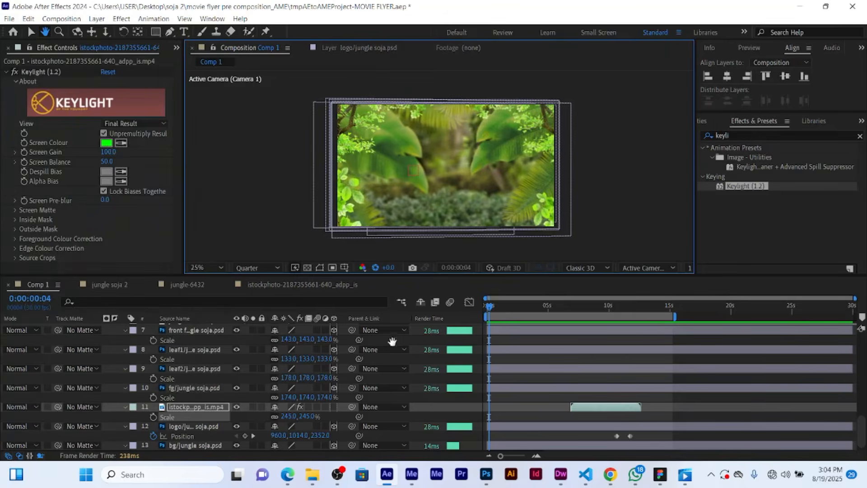
pyautogui.press('space')
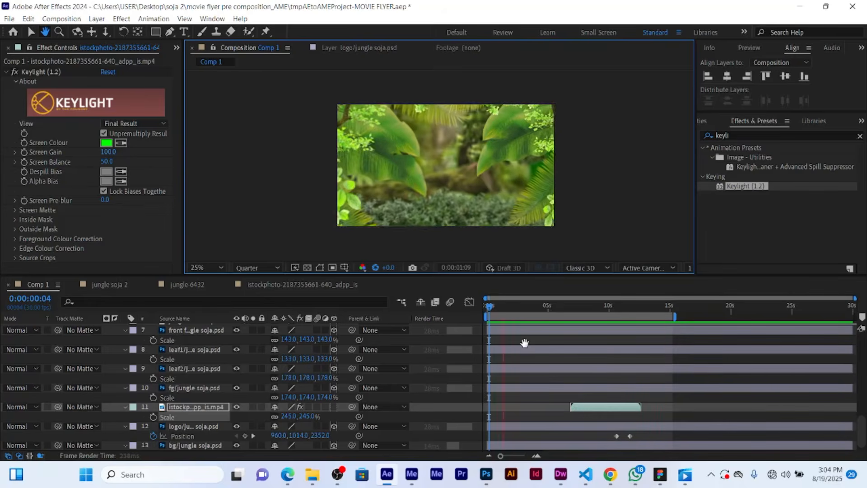
pyautogui.press('space')
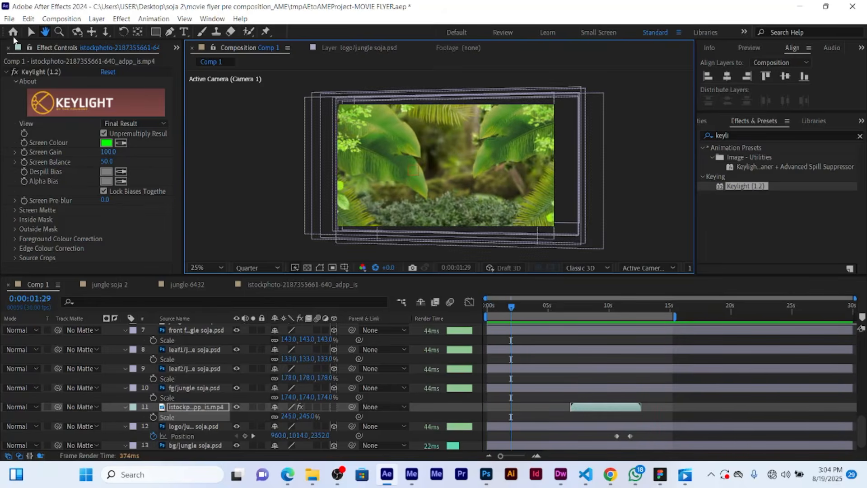
# Examine the available export destinations, including the Adobe Media Encoder queue, and dismiss the choices.
pyautogui.click(9, 19)
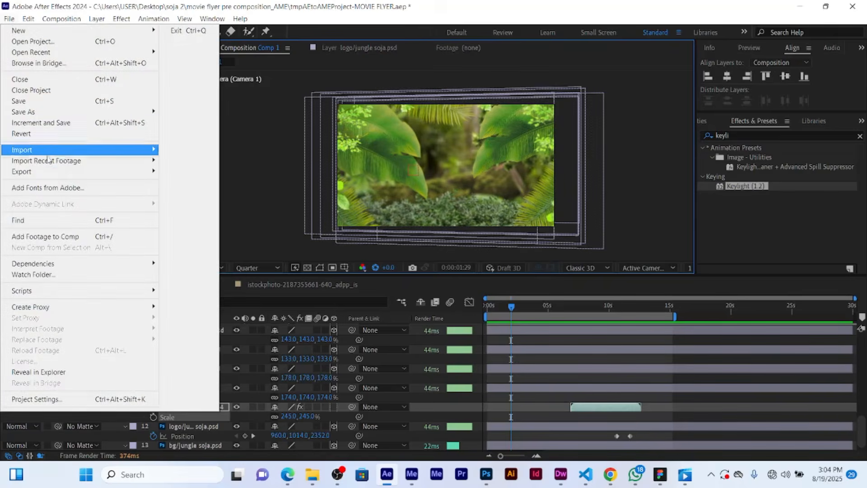
pyautogui.moveTo(57, 176)
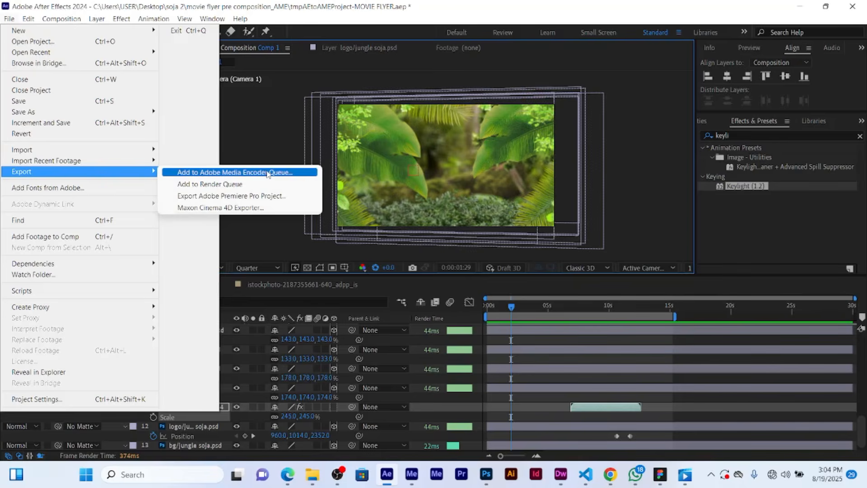
pyautogui.click(272, 143)
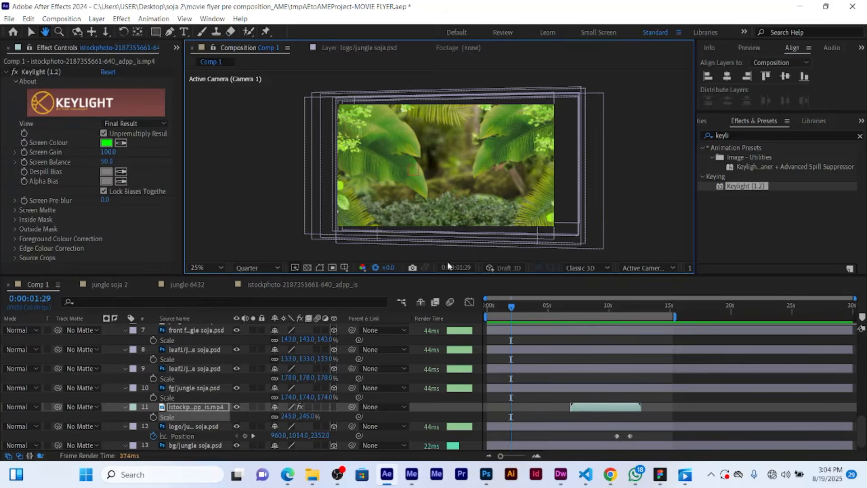